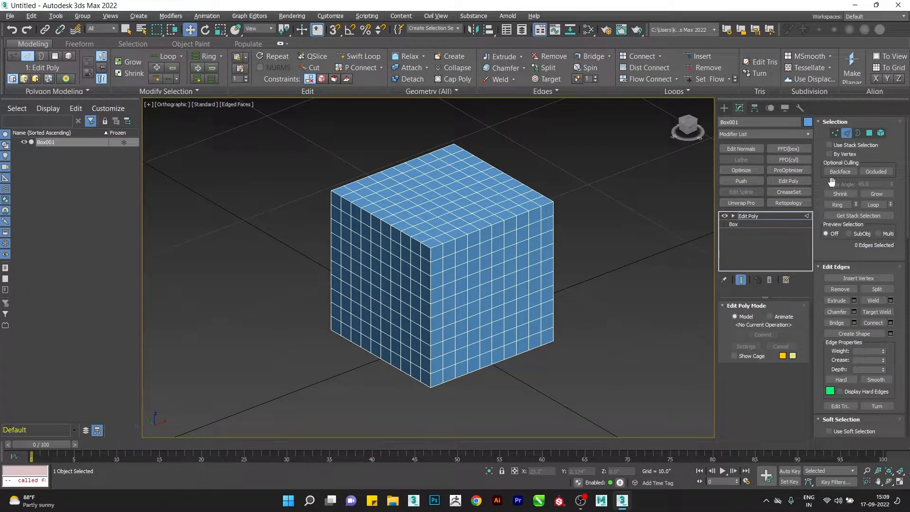
- Enable Backface culling, switch to polygon level and window-select all the box's camera-facing polygons
{"action": "left_click", "coordinate": [850, 170]}
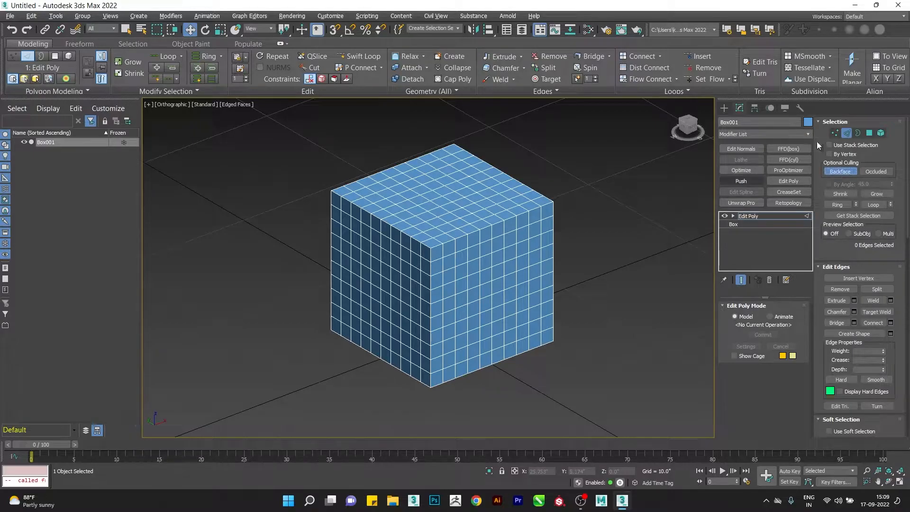
{"action": "left_click", "coordinate": [868, 132]}
{"action": "left_click", "coordinate": [618, 238]}
{"action": "middle_click_drag", "start_coordinate": [618, 237], "coordinate": [629, 174], "text": "alt"}
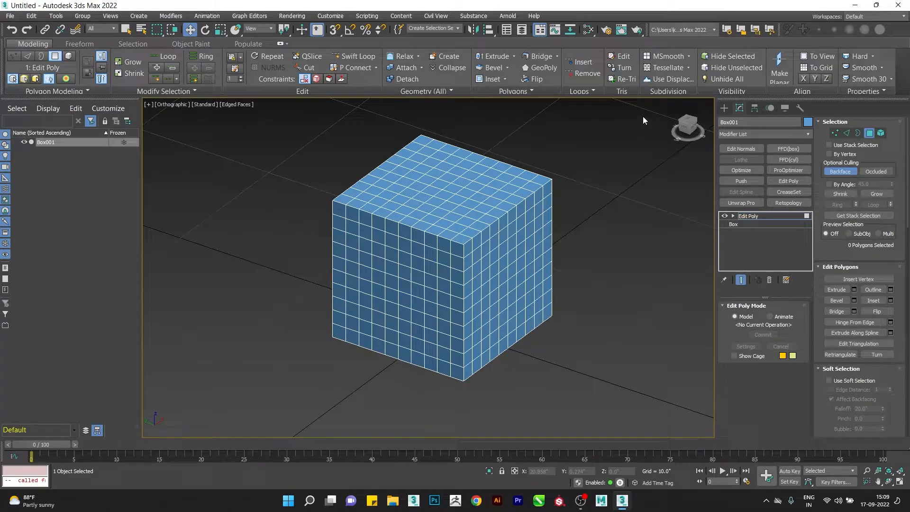
{"action": "left_click_drag", "start_coordinate": [458, 388], "coordinate": [259, 445]}
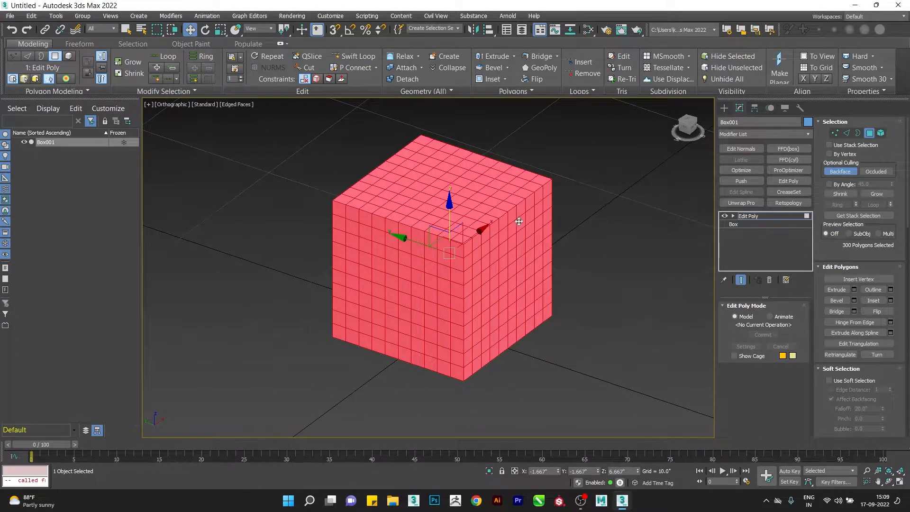
{"action": "middle_click_drag", "start_coordinate": [380, 225], "coordinate": [467, 297], "text": "alt"}
- Disable Backface culling, select a single polygon on the box's top face, and clear the selection
{"action": "left_click", "coordinate": [846, 175]}
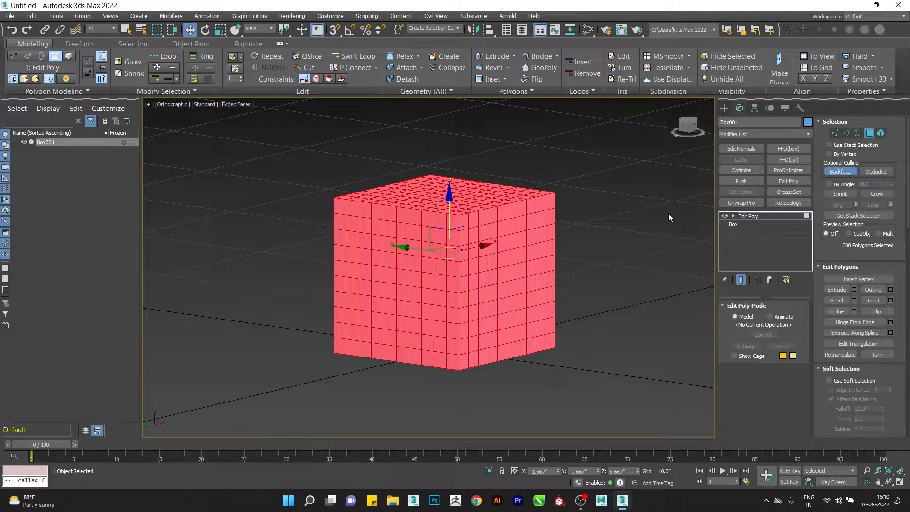
{"action": "left_click", "coordinate": [476, 190]}
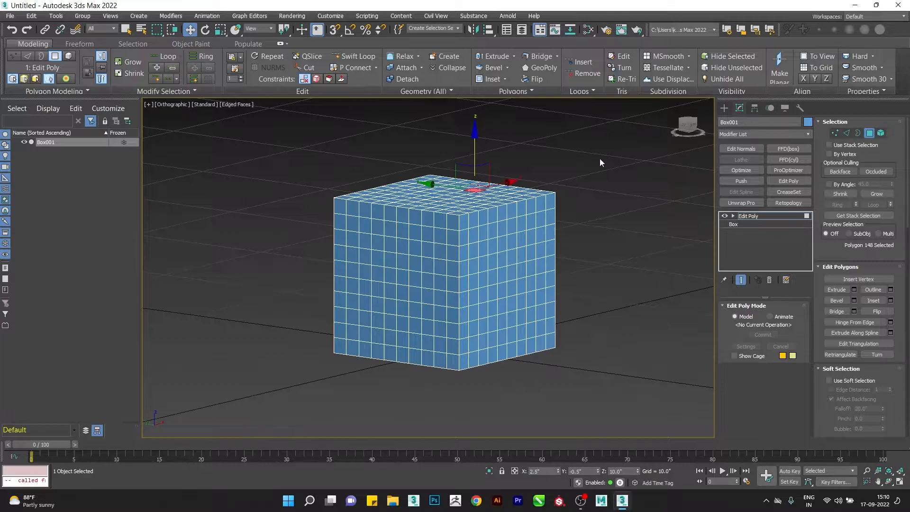
{"action": "left_click_drag", "start_coordinate": [255, 433], "coordinate": [256, 433]}
{"action": "middle_click_drag", "start_coordinate": [512, 331], "coordinate": [615, 233], "text": "alt"}
{"action": "left_click", "coordinate": [615, 233]}
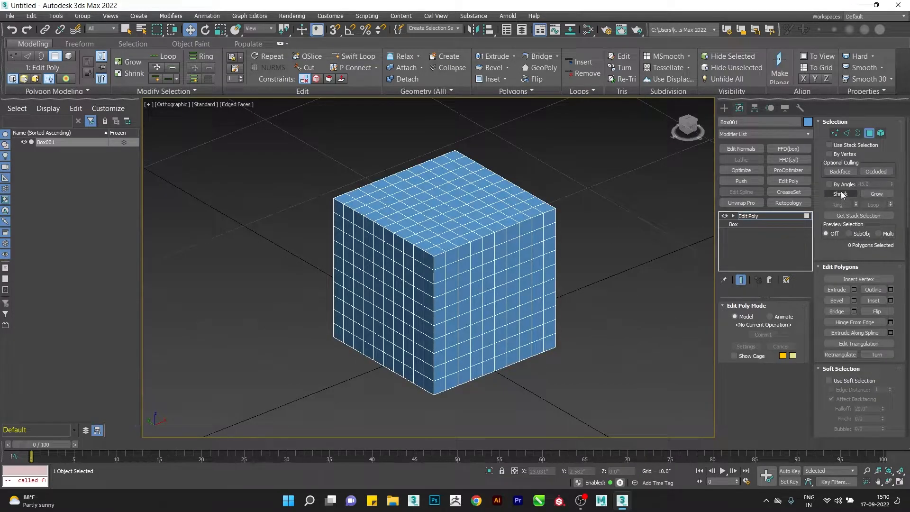
- Enable selection By Angle with the 45.0 threshold and select all polygons of the box's top face
{"action": "left_click", "coordinate": [836, 183]}
{"action": "scroll", "coordinate": [571, 265], "scroll_direction": "up", "scroll_amount": 3}
{"action": "scroll", "coordinate": [571, 265], "scroll_direction": "down", "scroll_amount": 2}
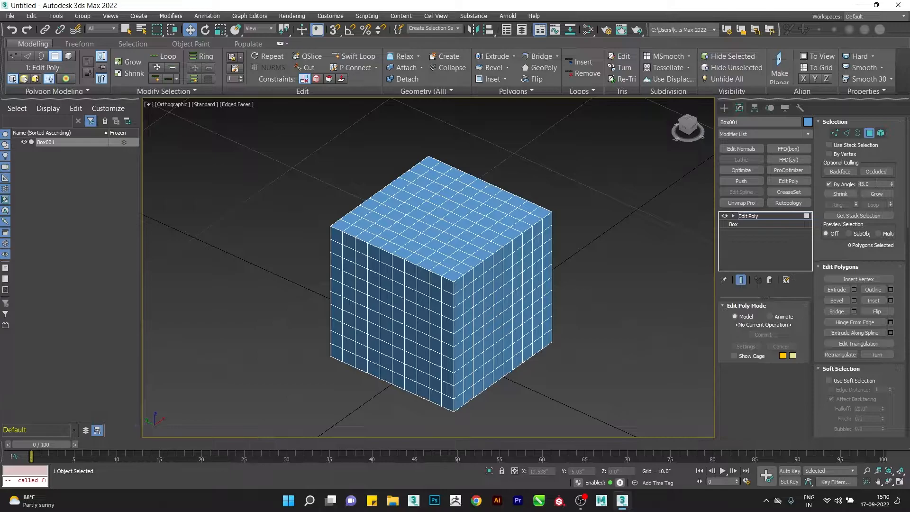
{"action": "left_click_drag", "start_coordinate": [875, 182], "coordinate": [851, 183]}
{"action": "middle_click_drag", "start_coordinate": [518, 340], "coordinate": [509, 336], "text": "alt"}
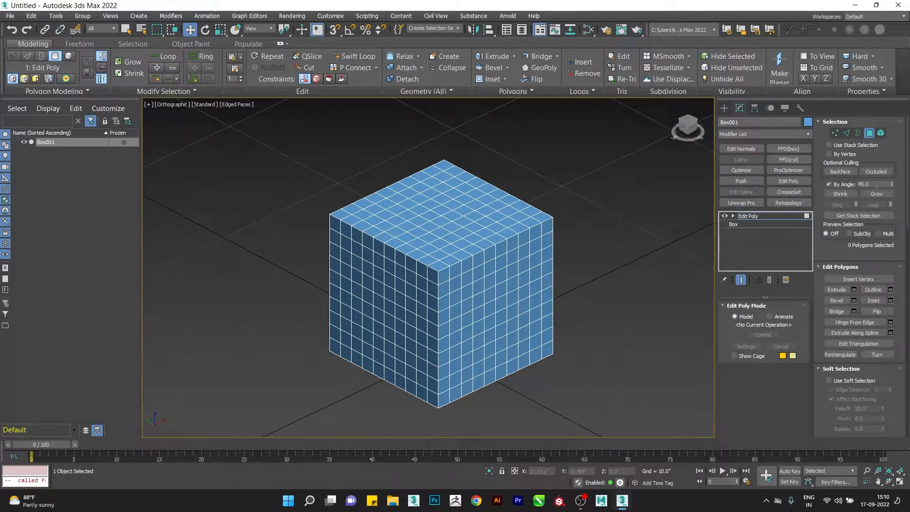
{"action": "scroll", "coordinate": [444, 233], "scroll_direction": "up", "scroll_amount": 3}
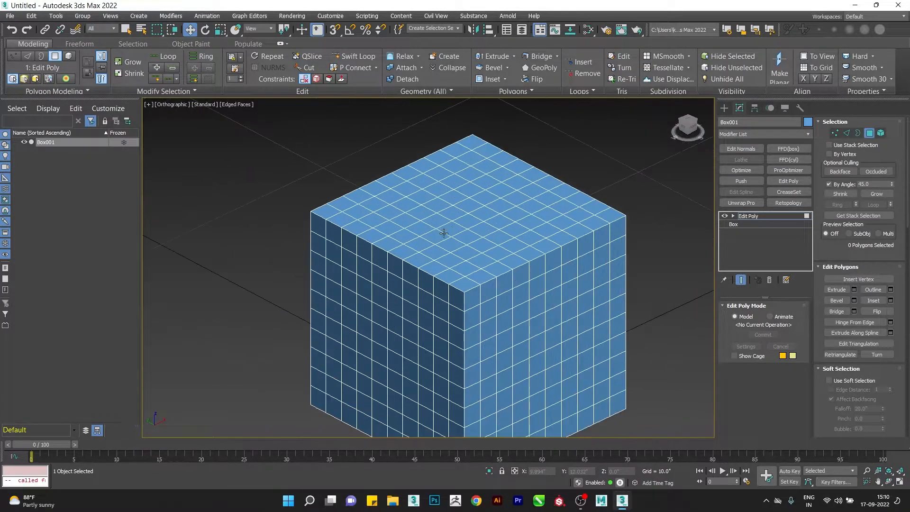
{"action": "left_click", "coordinate": [469, 217]}
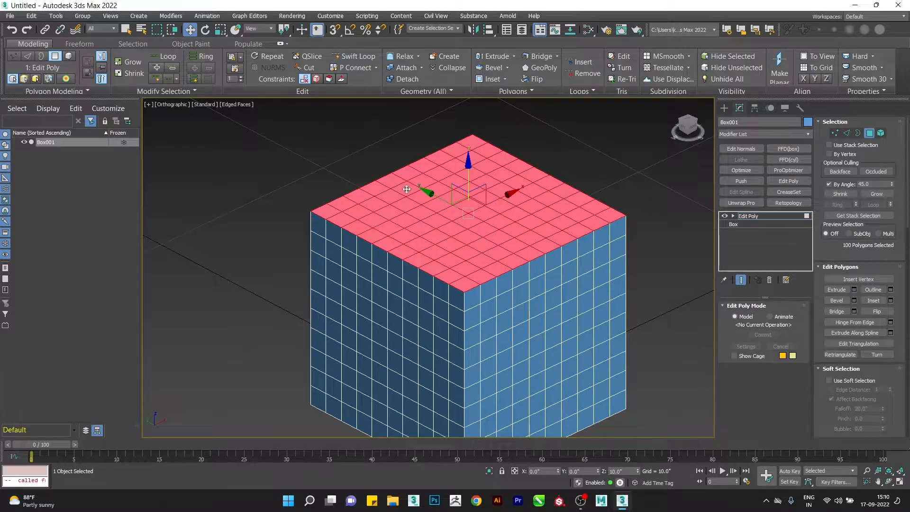
- Shrink the top-face polygon selection three times to its central four-by-four block
{"action": "middle_click_drag", "start_coordinate": [526, 215], "coordinate": [496, 235], "text": "alt"}
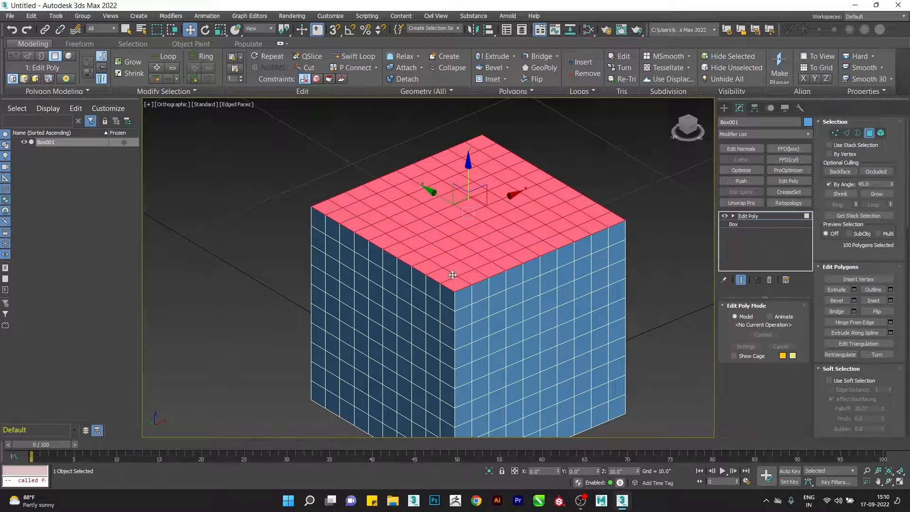
{"action": "middle_click_drag", "start_coordinate": [435, 305], "coordinate": [447, 222], "text": "alt"}
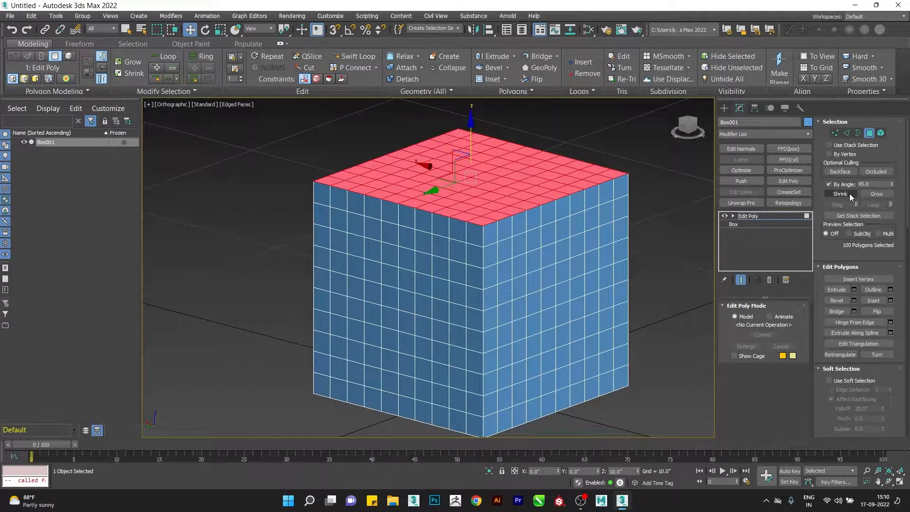
{"action": "middle_click_drag", "start_coordinate": [517, 265], "coordinate": [507, 303], "text": "alt"}
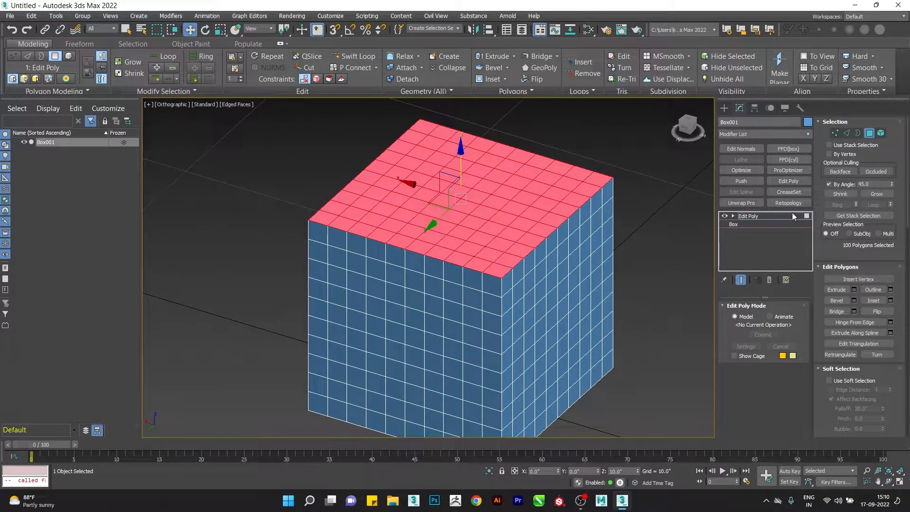
{"action": "left_click", "coordinate": [839, 193]}
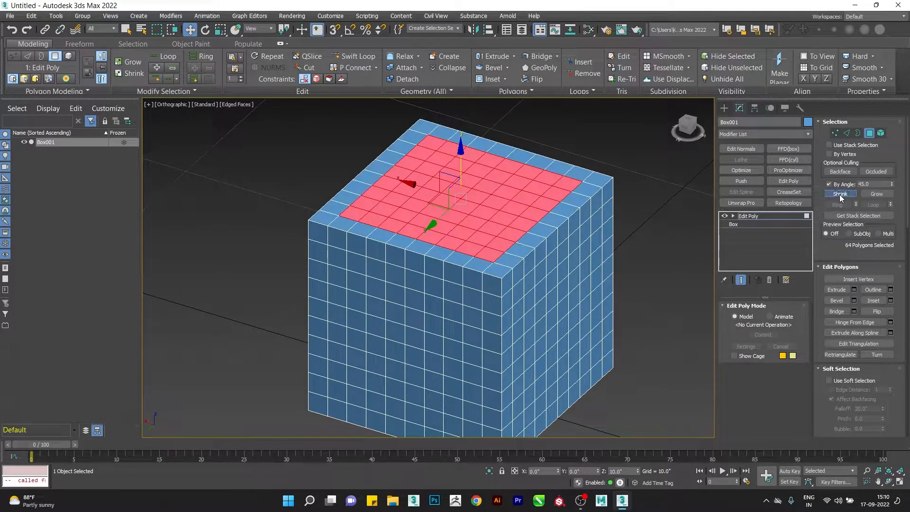
{"action": "left_click", "coordinate": [839, 194]}
{"action": "left_click", "coordinate": [840, 194]}
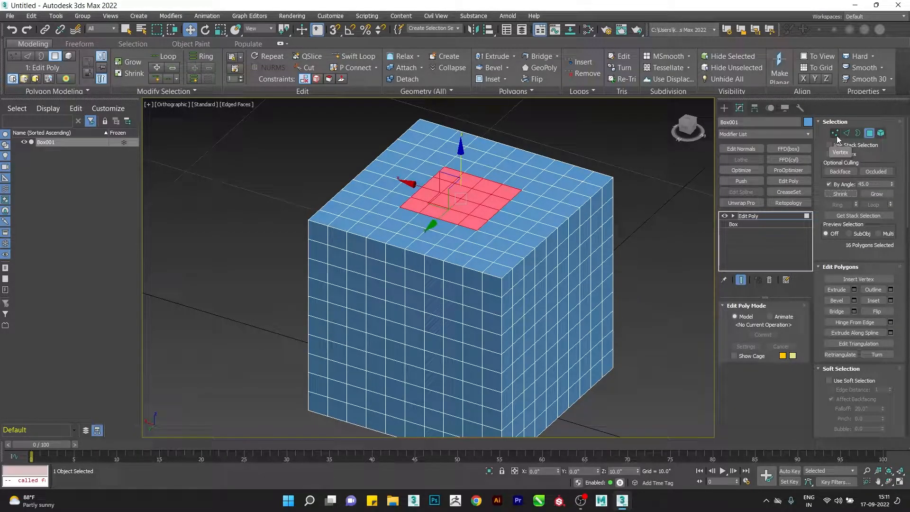
- Grow the polygon selection three times until it covers the whole top face
{"action": "left_click", "coordinate": [879, 195]}
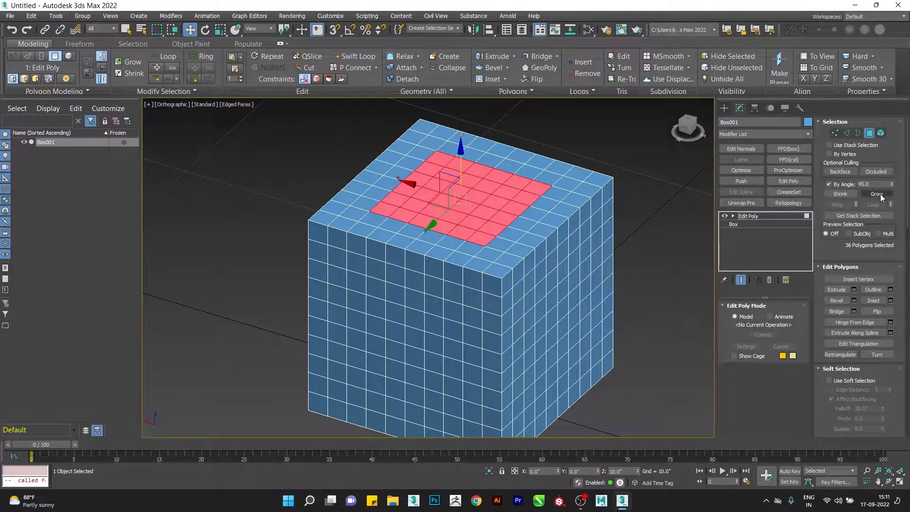
{"action": "left_click", "coordinate": [880, 195]}
{"action": "left_click", "coordinate": [879, 194]}
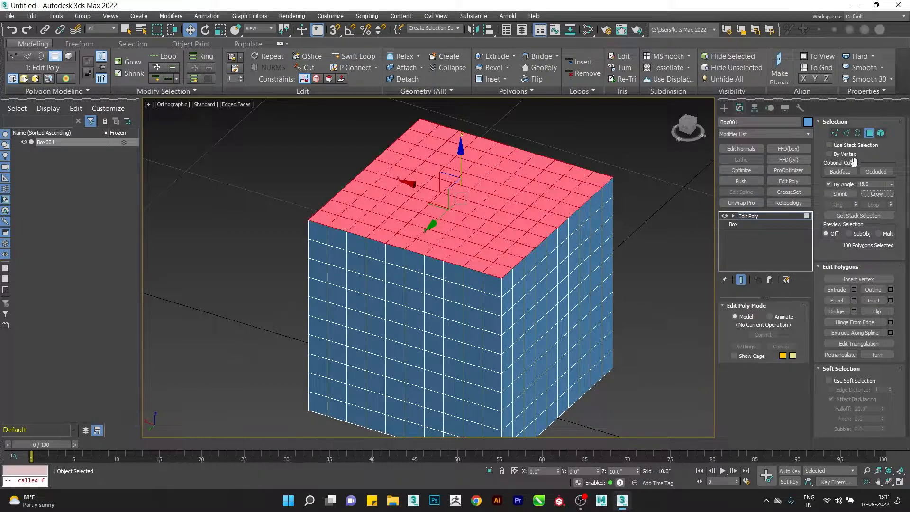
- At edge level, select a horizontal edge in the second column from the box's front corner and expand it to a ring
{"action": "left_click", "coordinate": [846, 134]}
{"action": "middle_click_drag", "start_coordinate": [517, 246], "coordinate": [479, 256], "text": "alt"}
{"action": "scroll", "coordinate": [479, 256], "scroll_direction": "up", "scroll_amount": 3}
{"action": "scroll", "coordinate": [479, 256], "scroll_direction": "down", "scroll_amount": 3}
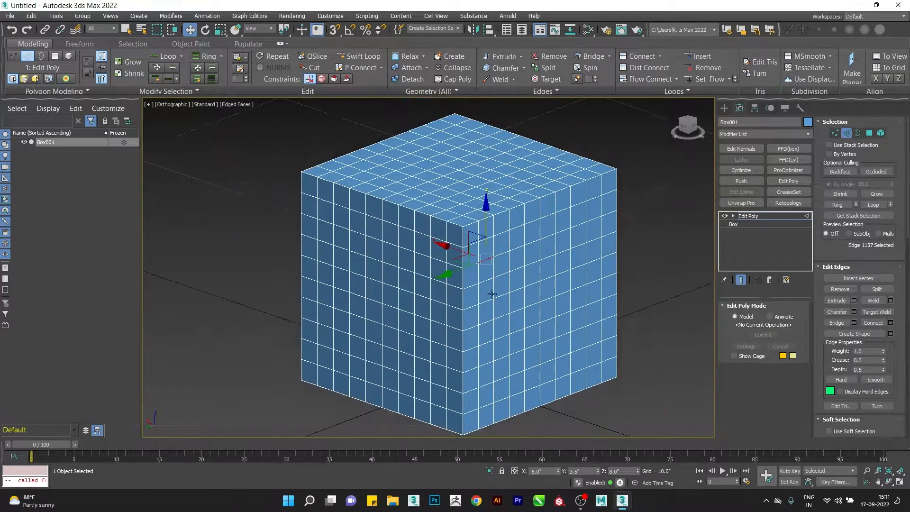
{"action": "left_click", "coordinate": [840, 205]}
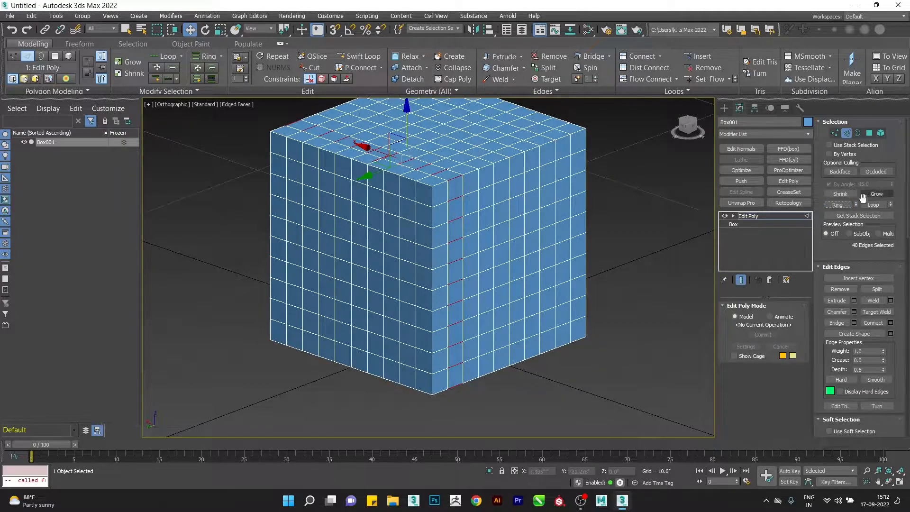
- Select a horizontal side-face edge one row below the top, in the third column from the corner, and expand it to a loop
{"action": "scroll", "coordinate": [475, 189], "scroll_direction": "up", "scroll_amount": 2}
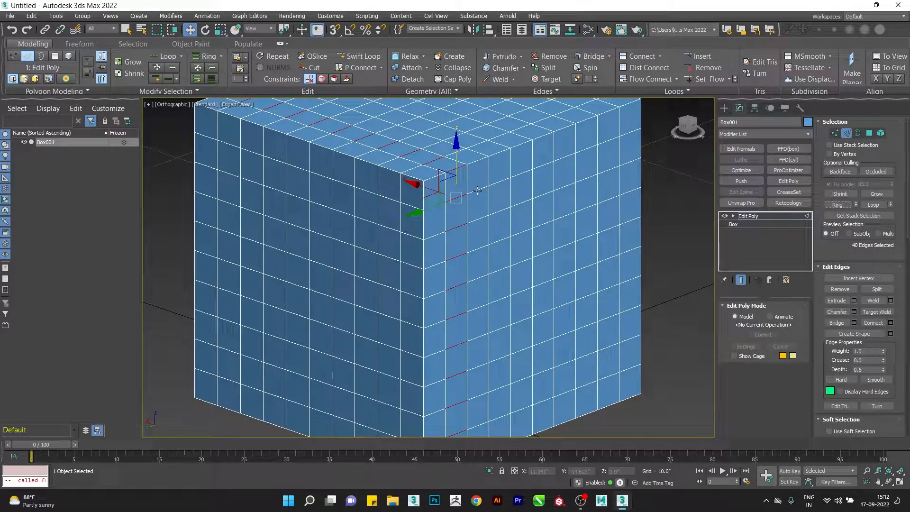
{"action": "left_click", "coordinate": [477, 191]}
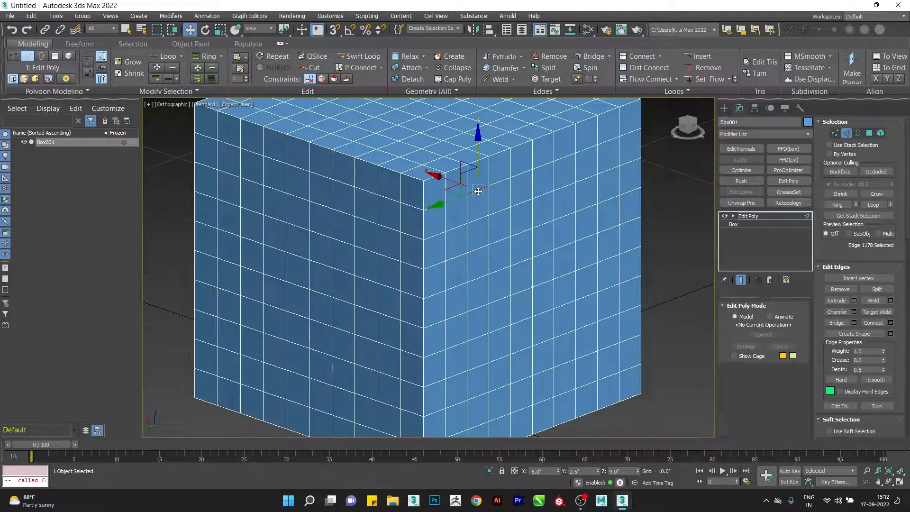
{"action": "left_click", "coordinate": [872, 205]}
{"action": "middle_click_drag", "start_coordinate": [552, 183], "coordinate": [428, 283], "text": "alt"}
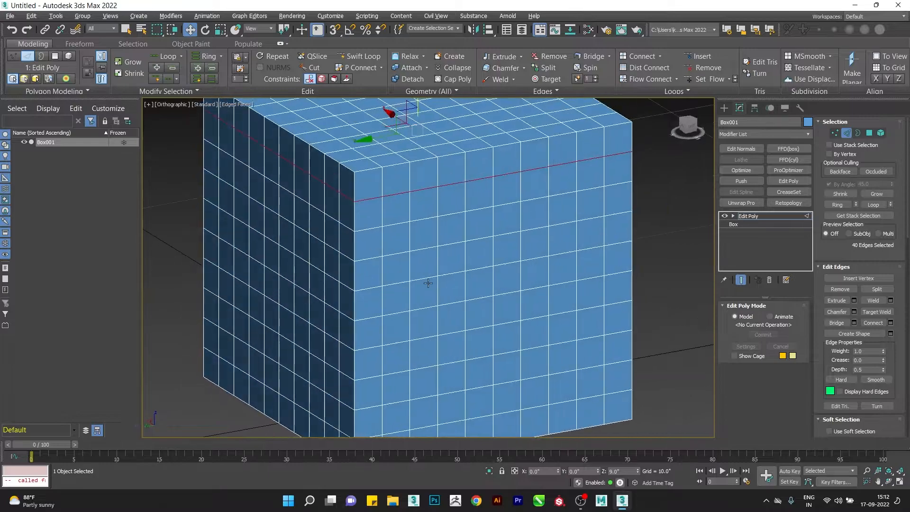
{"action": "left_click_drag", "start_coordinate": [501, 212], "coordinate": [528, 216], "text": "alt"}
{"action": "scroll", "coordinate": [528, 216], "scroll_direction": "up", "scroll_amount": 2}
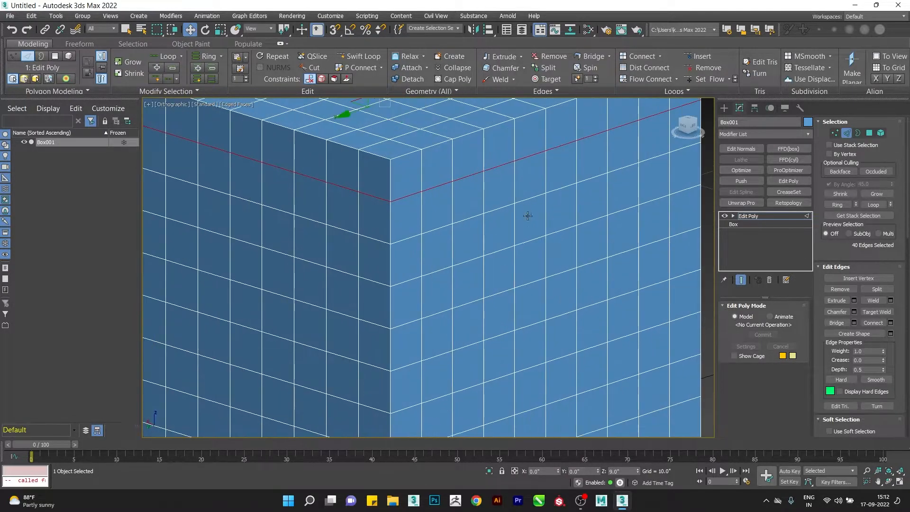
{"action": "scroll", "coordinate": [510, 260], "scroll_direction": "down", "scroll_amount": 2}
{"action": "middle_click_drag", "start_coordinate": [508, 261], "coordinate": [518, 265], "text": "alt"}
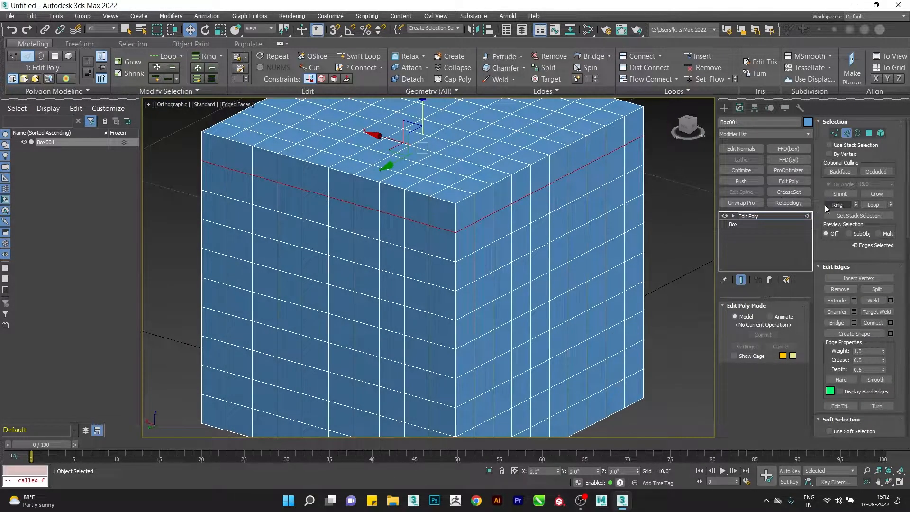
{"action": "middle_click_drag", "start_coordinate": [574, 217], "coordinate": [570, 224]}
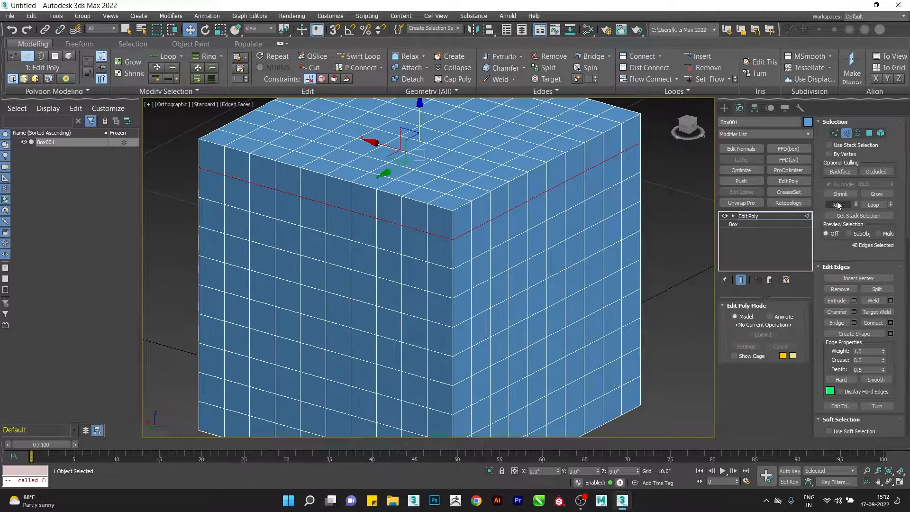
- Select a horizontal side-face edge two rows below the top, in the fourth column from the corner, and expand it to a ring
{"action": "left_click", "coordinate": [518, 235]}
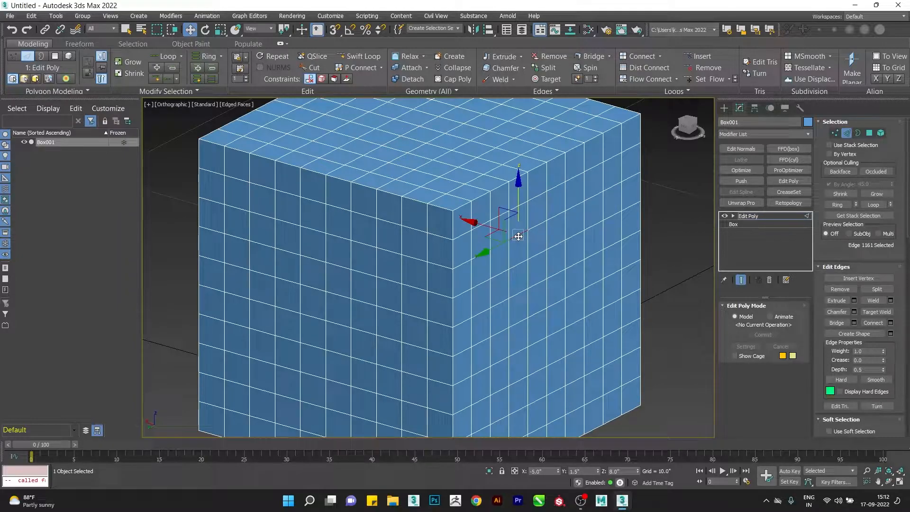
{"action": "key", "text": "alt+r"}
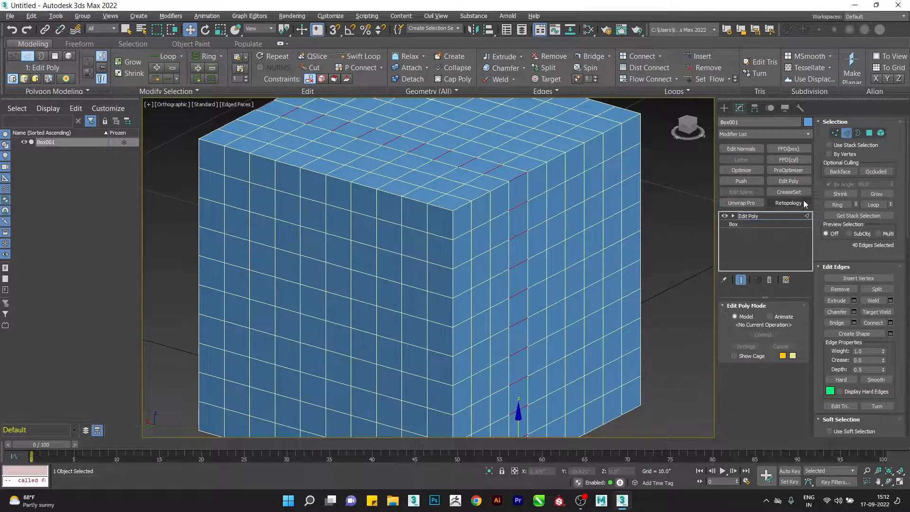
{"action": "left_click", "coordinate": [500, 263]}
- Select a fourth-column edge one row below the box's top and extend it to a full edge loop
{"action": "left_click", "coordinate": [500, 209]}
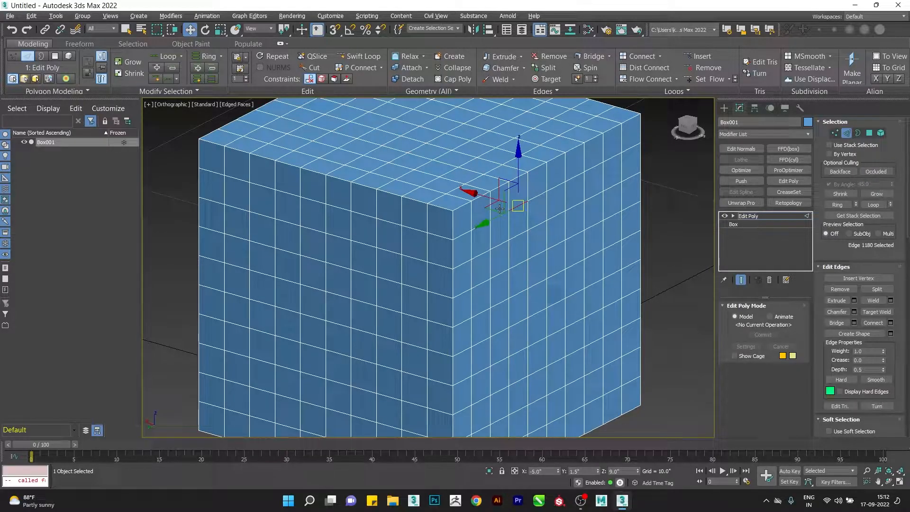
{"action": "double_click", "coordinate": [500, 209]}
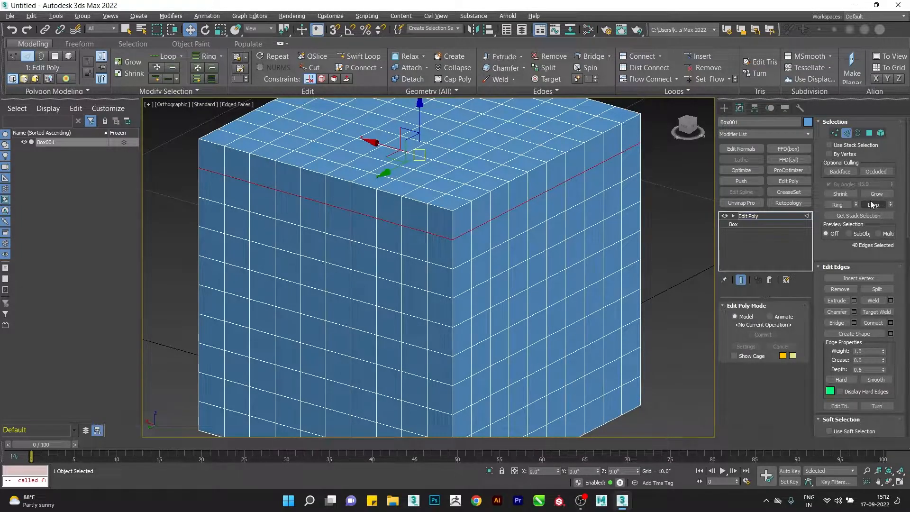
{"action": "scroll", "coordinate": [558, 261], "scroll_direction": "up", "scroll_amount": 3}
{"action": "scroll", "coordinate": [491, 266], "scroll_direction": "down", "scroll_amount": 1}
{"action": "scroll", "coordinate": [506, 299], "scroll_direction": "down", "scroll_amount": 3}
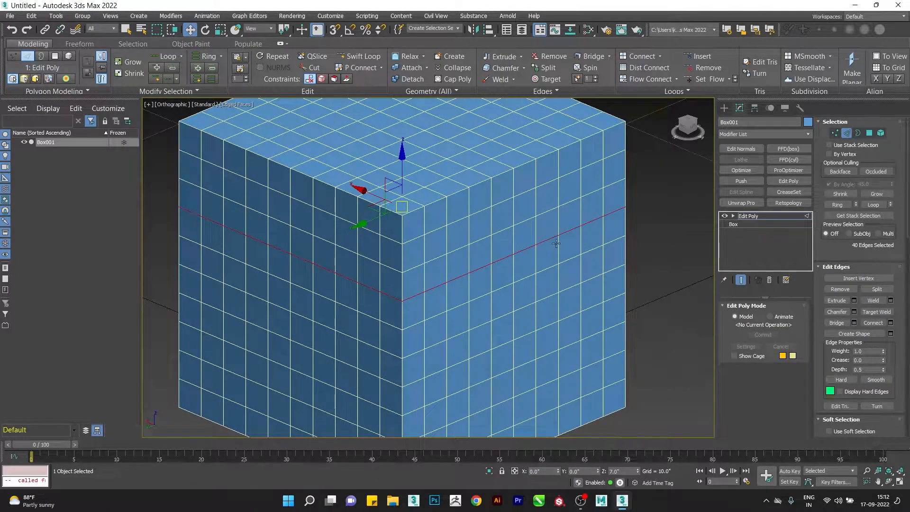
- Select the edge loop one row below the box's top, and replace it with the loop two rows below
{"action": "left_click", "coordinate": [478, 212]}
{"action": "left_click", "coordinate": [877, 206]}
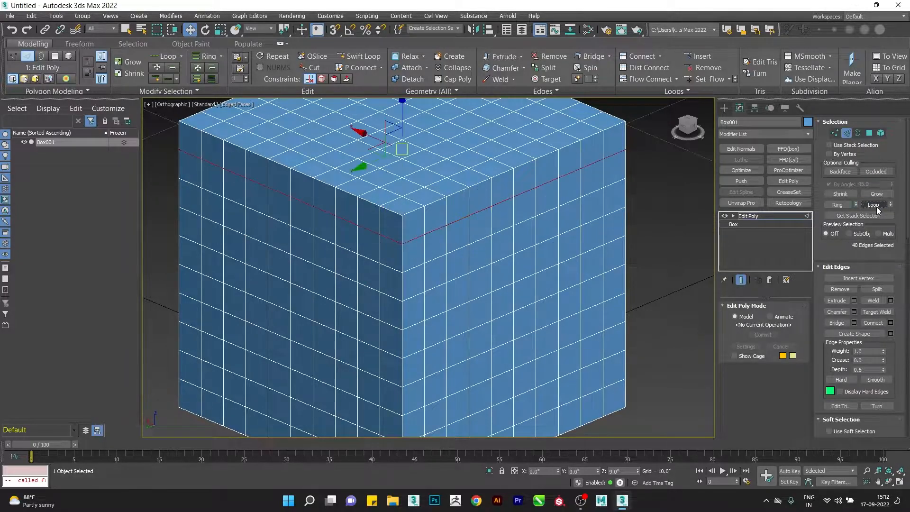
{"action": "left_click_drag", "start_coordinate": [477, 213], "coordinate": [477, 242]}
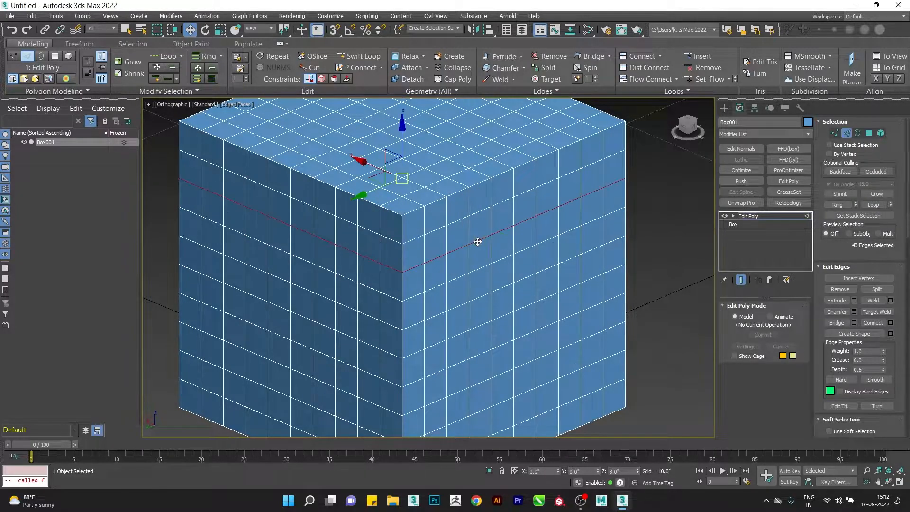
- Select a single edge two rows below the box's top and extend it to the complete horizontal loop
{"action": "left_click", "coordinate": [478, 242]}
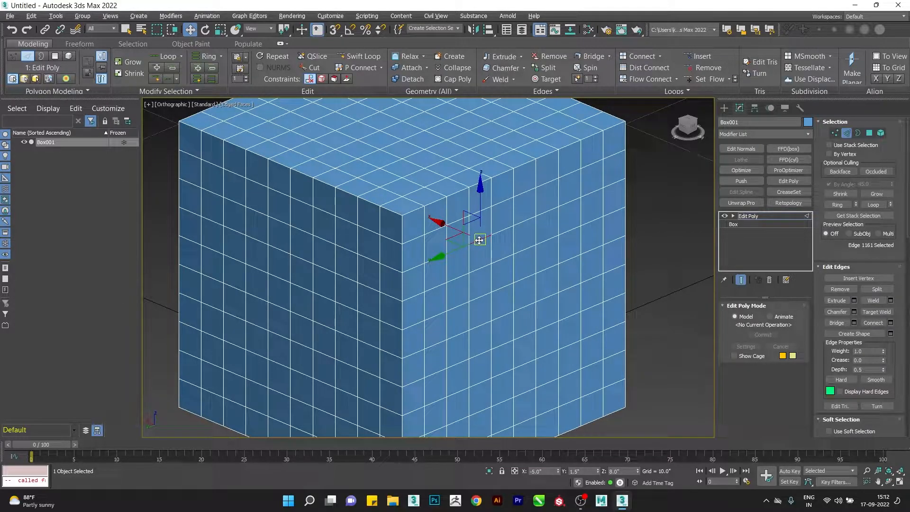
{"action": "double_click", "coordinate": [479, 240]}
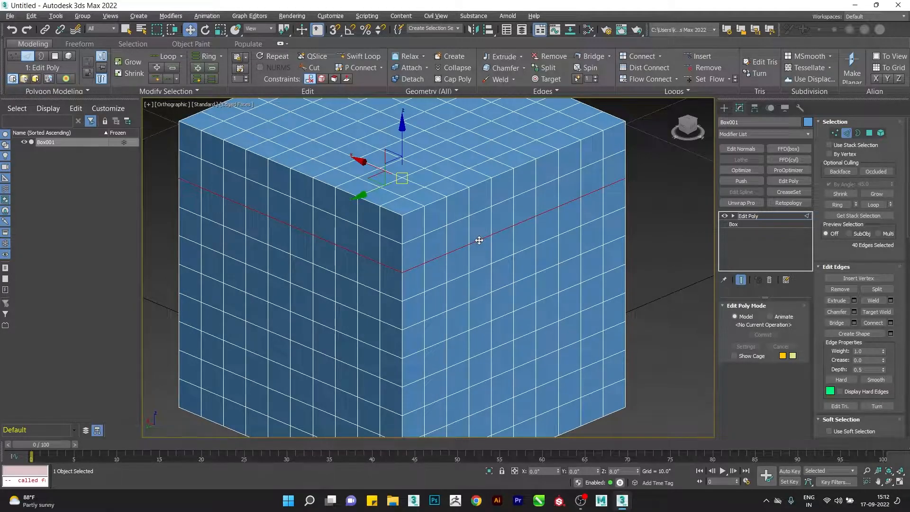
{"action": "scroll", "coordinate": [473, 241], "scroll_direction": "down", "scroll_amount": 2}
{"action": "scroll", "coordinate": [439, 239], "scroll_direction": "up", "scroll_amount": 2}
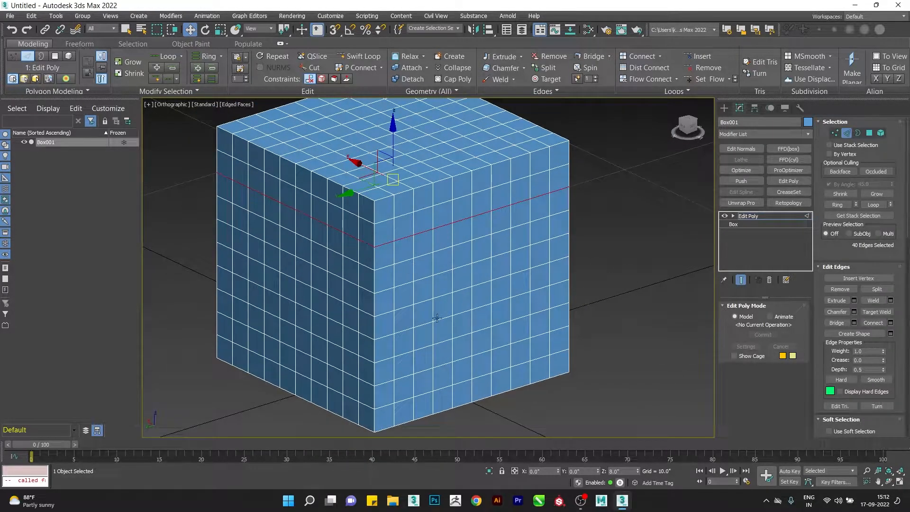
- Select the horizontal edges from two to seven rows below the box's top in the fifth column as a partial ring
{"action": "left_click", "coordinate": [444, 226]}
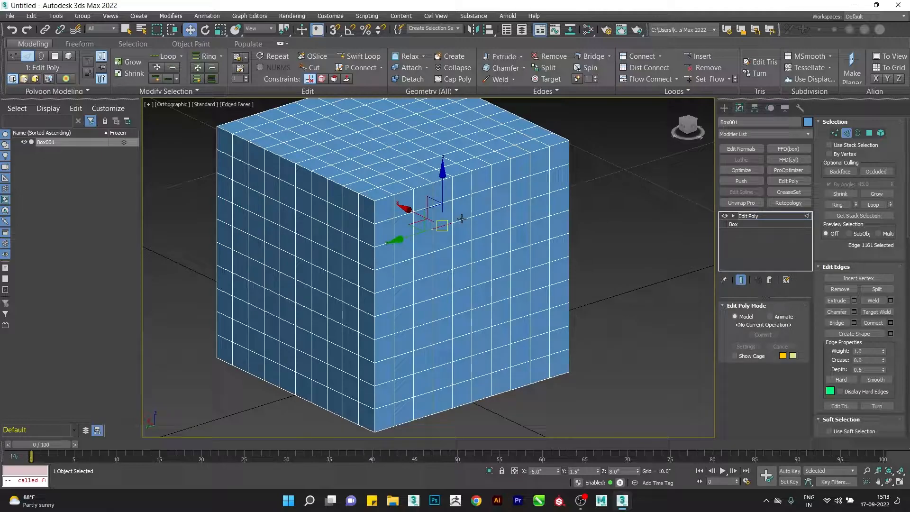
{"action": "left_click", "coordinate": [461, 219]}
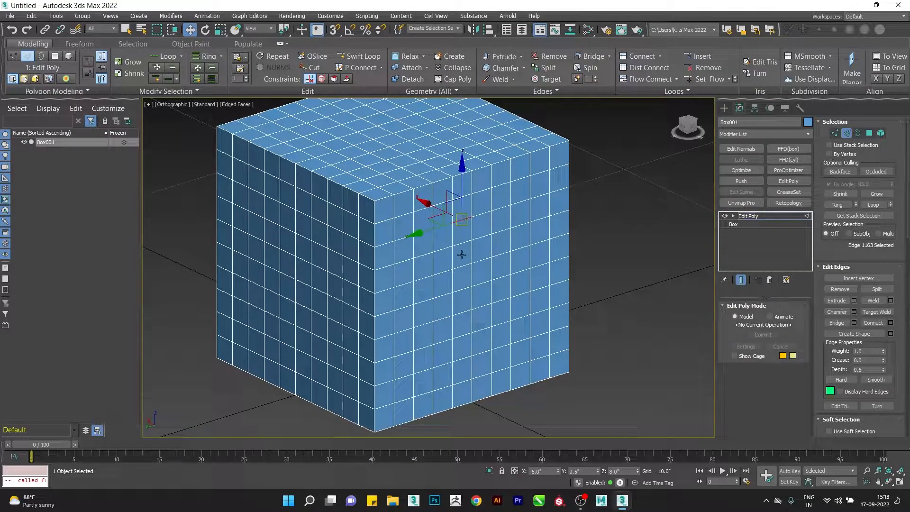
{"action": "left_click", "coordinate": [461, 333], "text": "shift"}
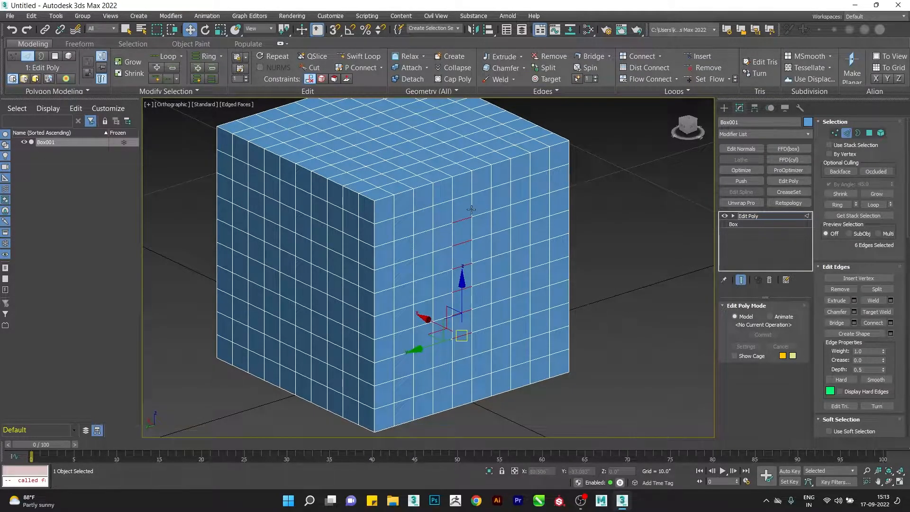
{"action": "middle_click_drag", "start_coordinate": [454, 341], "coordinate": [426, 302], "text": "alt"}
{"action": "scroll", "coordinate": [425, 302], "scroll_direction": "up", "scroll_amount": 2}
{"action": "scroll", "coordinate": [445, 258], "scroll_direction": "down", "scroll_amount": 2}
{"action": "scroll", "coordinate": [445, 258], "scroll_direction": "up", "scroll_amount": 2}
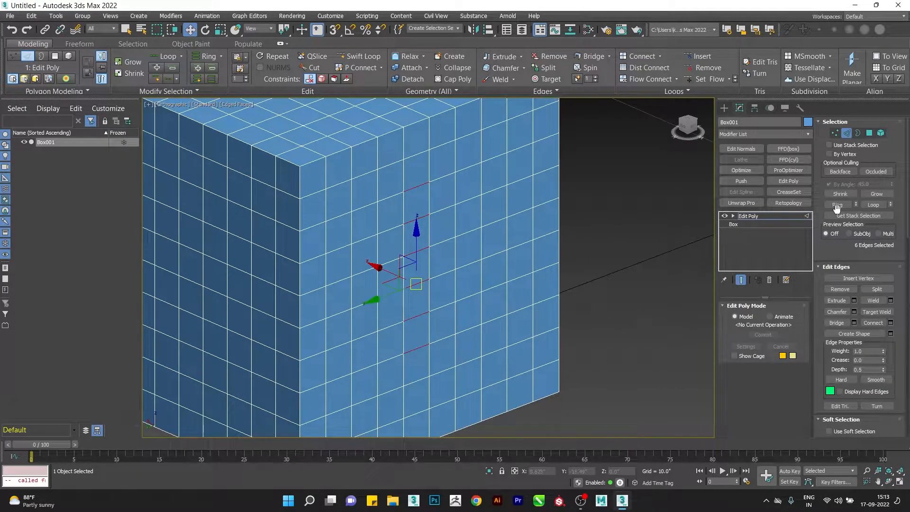
- Extend the six stacked edges to their full horizontal loops, and undo that loop selection
{"action": "left_click", "coordinate": [863, 208]}
{"action": "scroll", "coordinate": [440, 242], "scroll_direction": "down", "scroll_amount": 3}
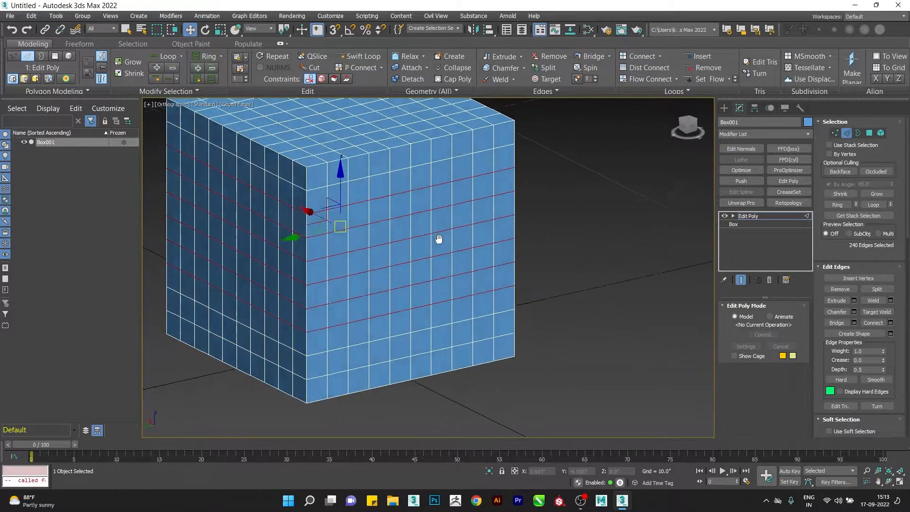
{"action": "middle_click_drag", "start_coordinate": [441, 242], "coordinate": [458, 259]}
{"action": "key", "text": "ctrl+z"}
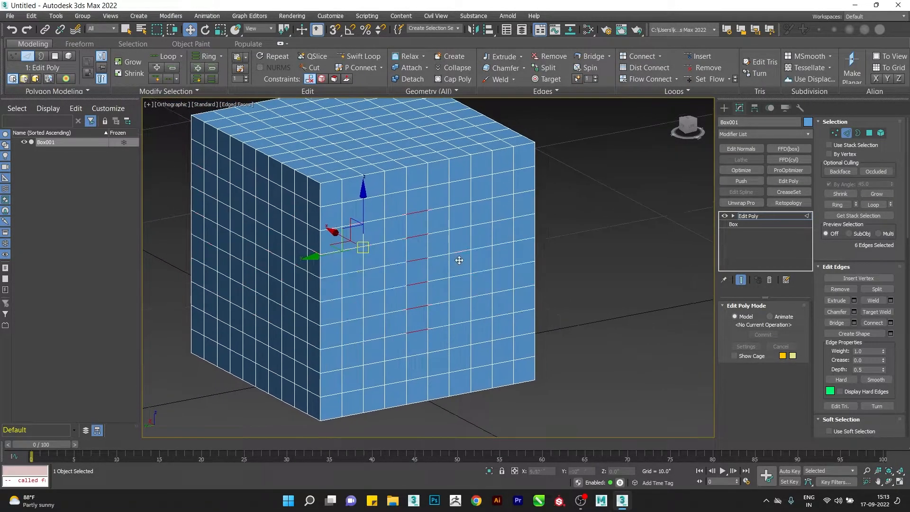
- Select the complete horizontal edge loops two, three, four and five rows below the box's top together
{"action": "double_click", "coordinate": [435, 208]}
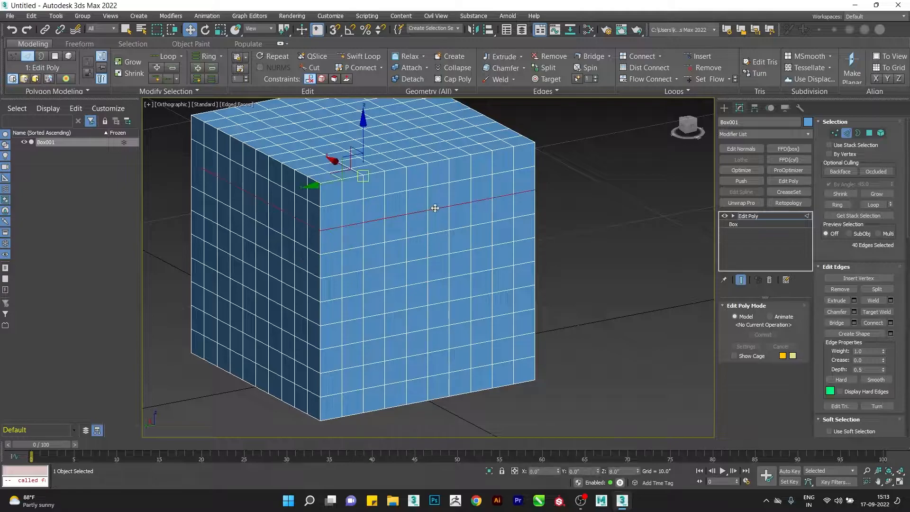
{"action": "double_click", "coordinate": [437, 233], "text": "ctrl"}
{"action": "double_click", "coordinate": [436, 256], "text": "ctrl"}
{"action": "double_click", "coordinate": [436, 279], "text": "ctrl"}
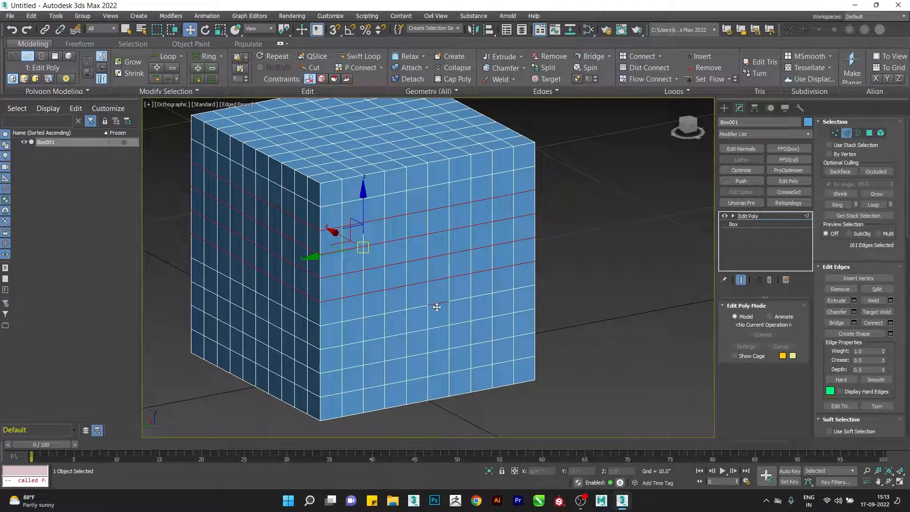
- Select the fifth-column edges from eight up to two rows below the top, extend them to full loops, and clear the selection
{"action": "left_click", "coordinate": [423, 351]}
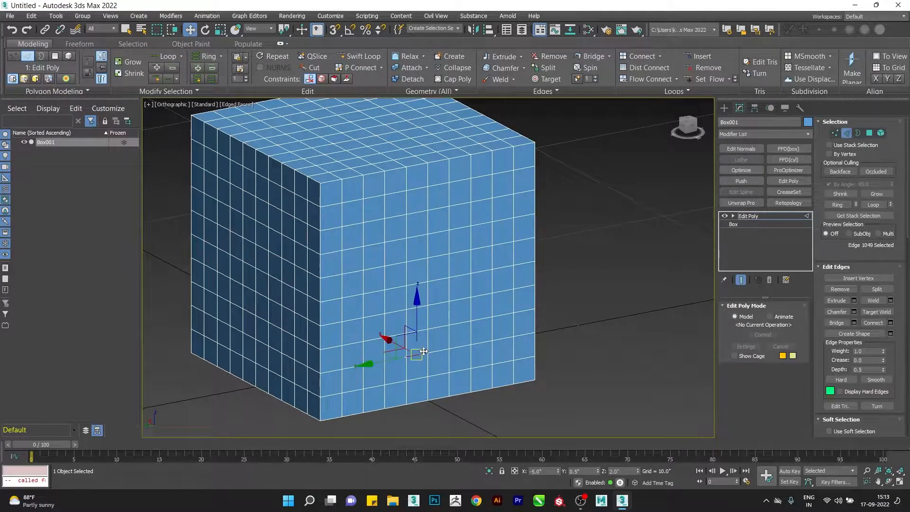
{"action": "left_click", "coordinate": [414, 213], "text": "ctrl+shift"}
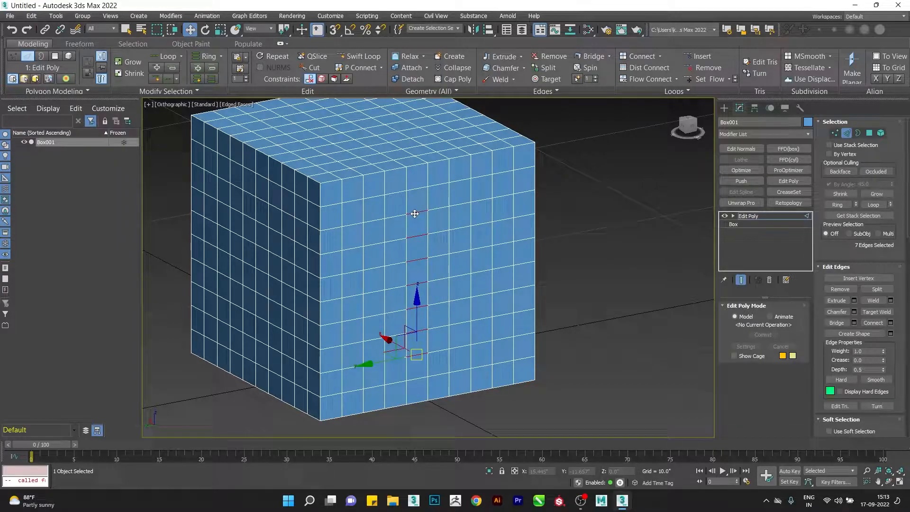
{"action": "key", "text": "alt+l"}
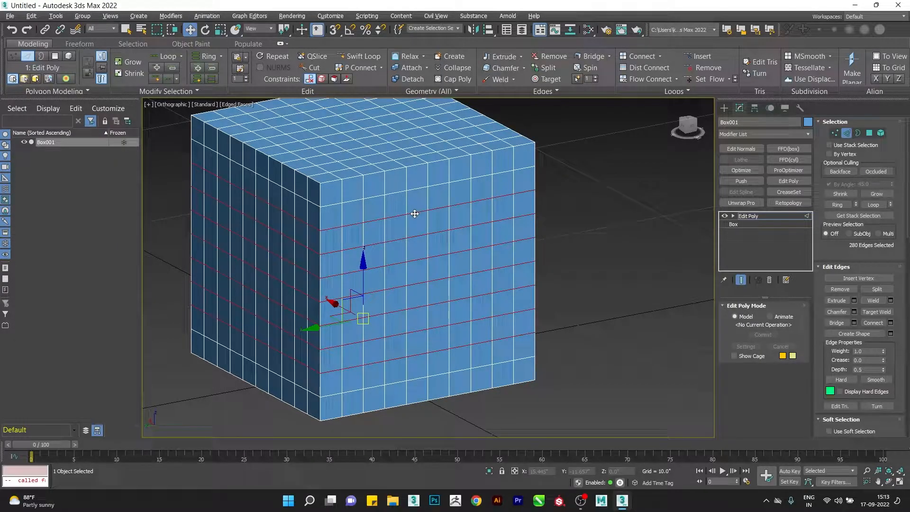
{"action": "middle_click_drag", "start_coordinate": [403, 256], "coordinate": [438, 252], "text": "alt"}
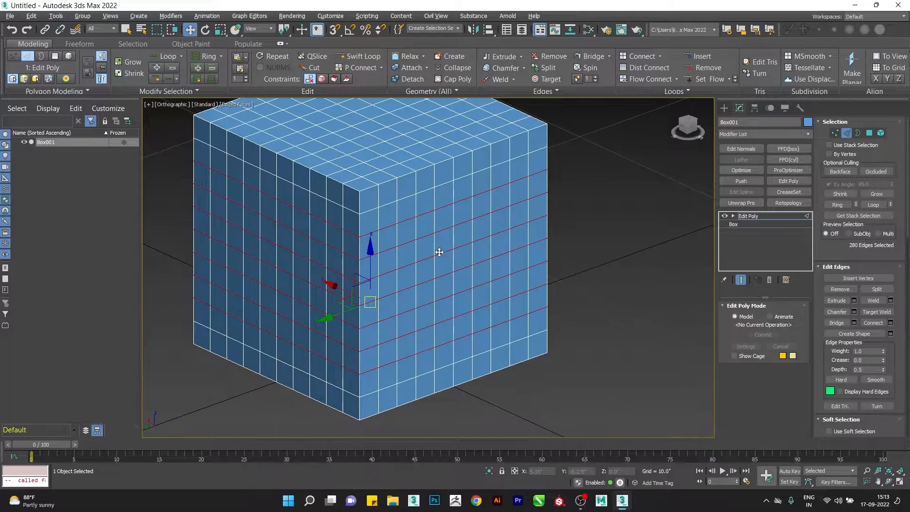
{"action": "left_click", "coordinate": [592, 232]}
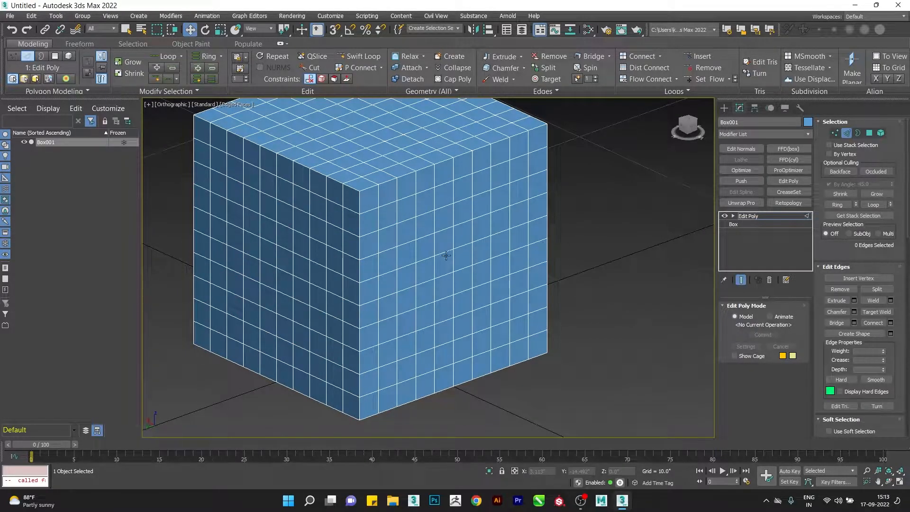
- Select a fifth-column edge four rows below the top, shift the selection along its ring, and add neighbouring ring edges
{"action": "left_click", "coordinate": [445, 253]}
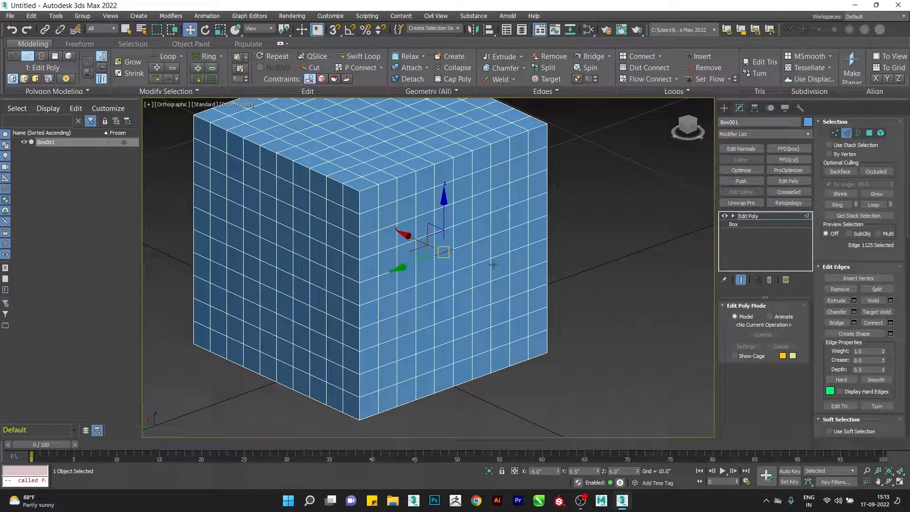
{"action": "left_click", "coordinate": [857, 202]}
{"action": "left_click", "coordinate": [856, 202]}
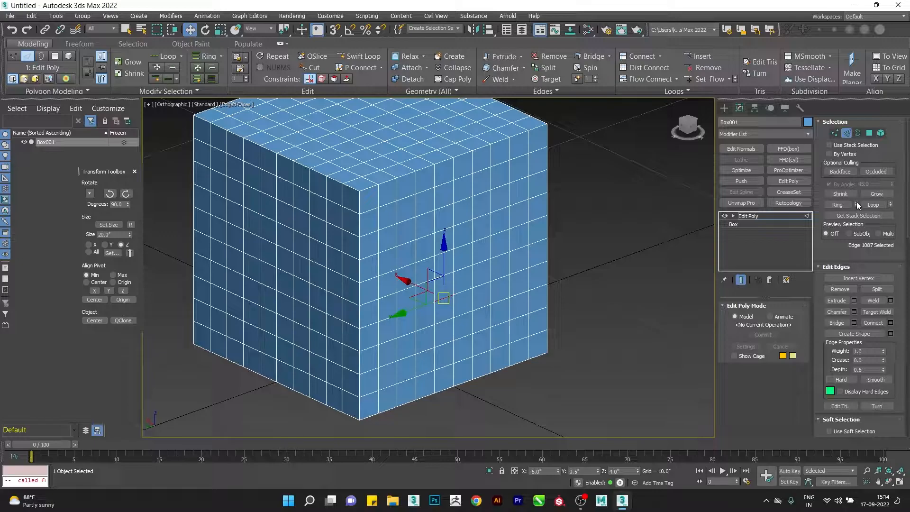
{"action": "left_click", "coordinate": [856, 202]}
{"action": "left_click", "coordinate": [857, 203]}
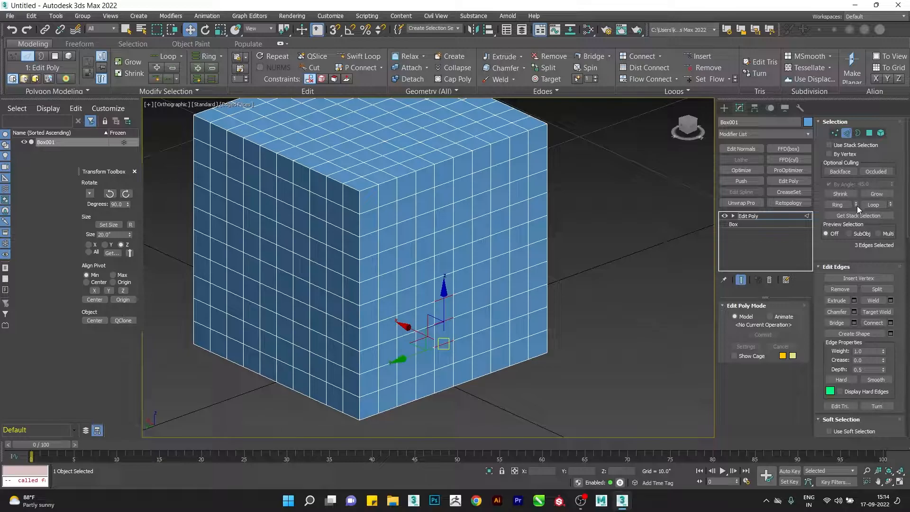
{"action": "left_click", "coordinate": [856, 206], "text": "ctrl"}
{"action": "left_click", "coordinate": [855, 202]}
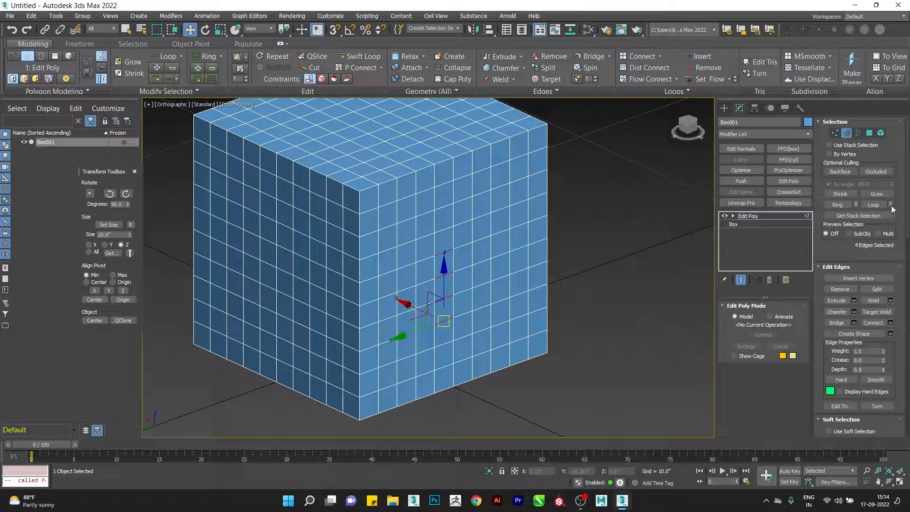
- Select a sixth-column edge four rows below the top, add neighbouring edges along the loop stepwise, and complete a full edge loop
{"action": "left_click", "coordinate": [453, 250]}
{"action": "left_click", "coordinate": [462, 245]}
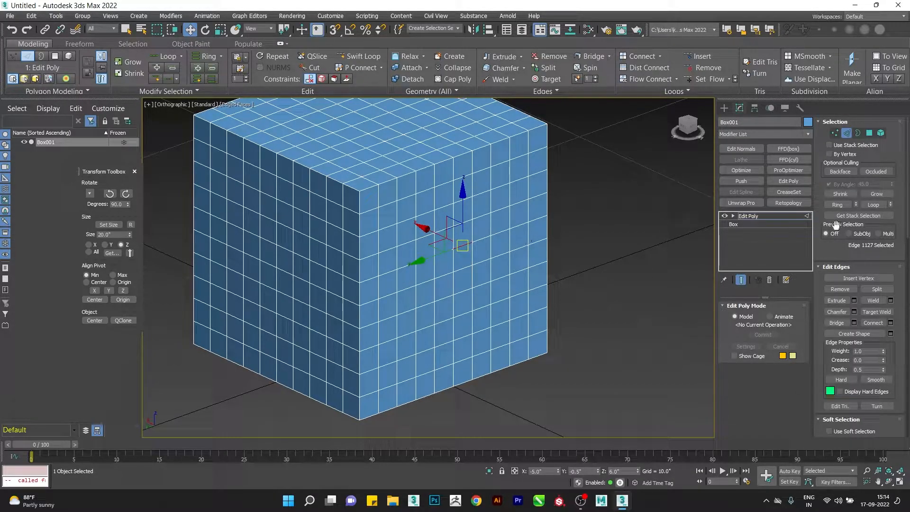
{"action": "left_click", "coordinate": [890, 203], "text": "ctrl"}
{"action": "left_click", "coordinate": [890, 203], "text": "ctrl"}
{"action": "left_click", "coordinate": [891, 203], "text": "ctrl"}
{"action": "left_click", "coordinate": [890, 203], "text": "ctrl"}
{"action": "left_click", "coordinate": [889, 207], "text": "ctrl"}
{"action": "left_click", "coordinate": [889, 207], "text": "ctrl"}
{"action": "left_click", "coordinate": [890, 207], "text": "ctrl"}
{"action": "left_click", "coordinate": [890, 207], "text": "ctrl"}
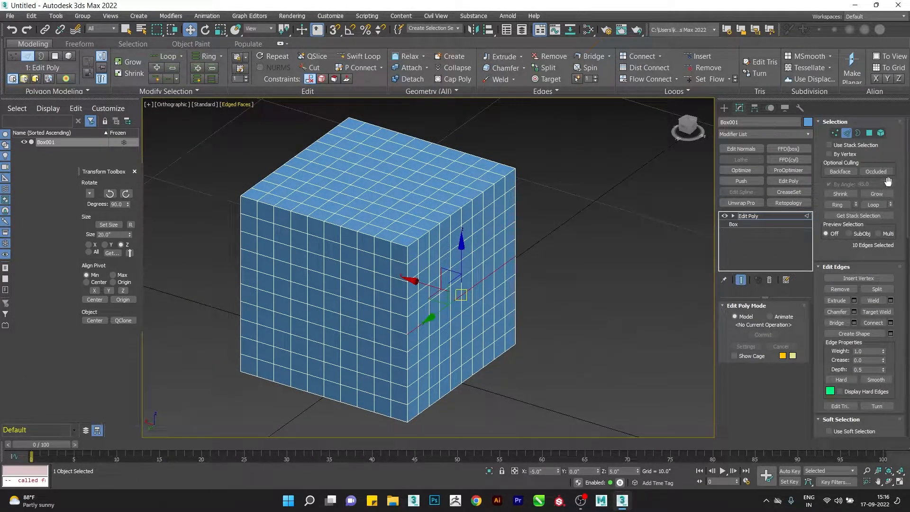
{"action": "left_click", "coordinate": [174, 57]}
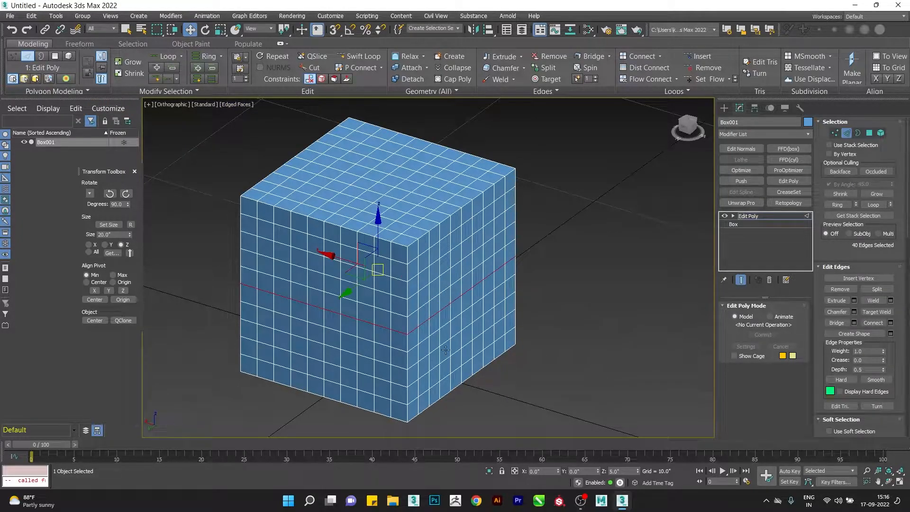
- Select the first-column edge two rows below the top on the darker side face, and grow it repeatedly along its loop
{"action": "left_click", "coordinate": [392, 275]}
{"action": "left_click", "coordinate": [156, 68]}
{"action": "left_click", "coordinate": [156, 67]}
{"action": "left_click", "coordinate": [156, 68]}
{"action": "left_click", "coordinate": [155, 68]}
{"action": "left_click", "coordinate": [156, 68]}
{"action": "left_click", "coordinate": [155, 68]}
{"action": "left_click", "coordinate": [156, 68]}
- Shrink the loop selection two rows below the top back to its single starting edge
{"action": "left_click", "coordinate": [169, 70]}
{"action": "left_click", "coordinate": [170, 70]}
{"action": "left_click", "coordinate": [170, 70]}
{"action": "left_click", "coordinate": [170, 70]}
{"action": "left_click", "coordinate": [170, 70]}
{"action": "left_click", "coordinate": [169, 70]}
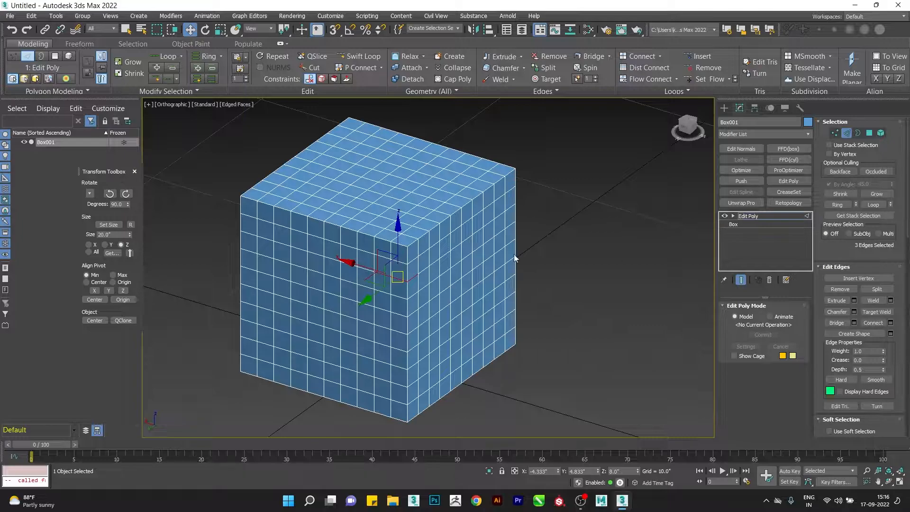
{"action": "left_click", "coordinate": [175, 71]}
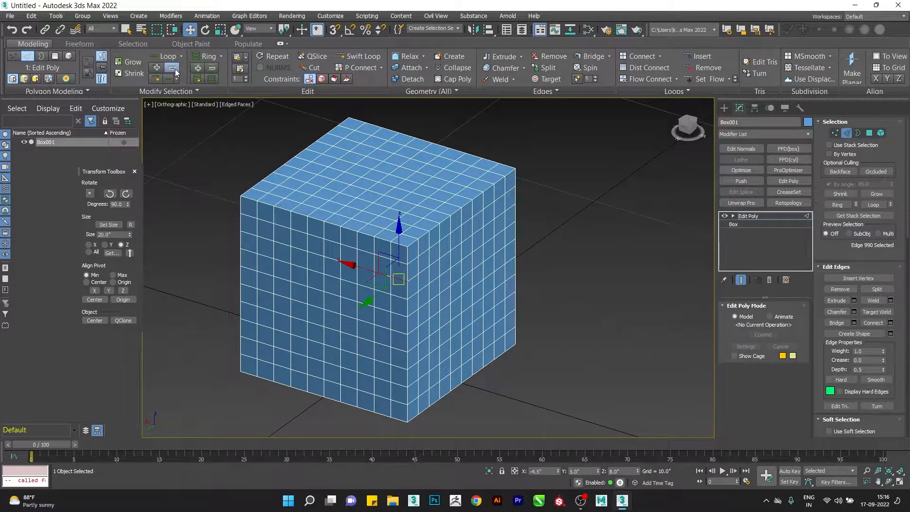
- Grow the single edge along its loop by five edges on each side of the starting edge
{"action": "left_click", "coordinate": [157, 69]}
{"action": "left_click", "coordinate": [156, 69]}
{"action": "left_click", "coordinate": [157, 69]}
{"action": "left_click", "coordinate": [157, 69]}
{"action": "left_click", "coordinate": [157, 68]}
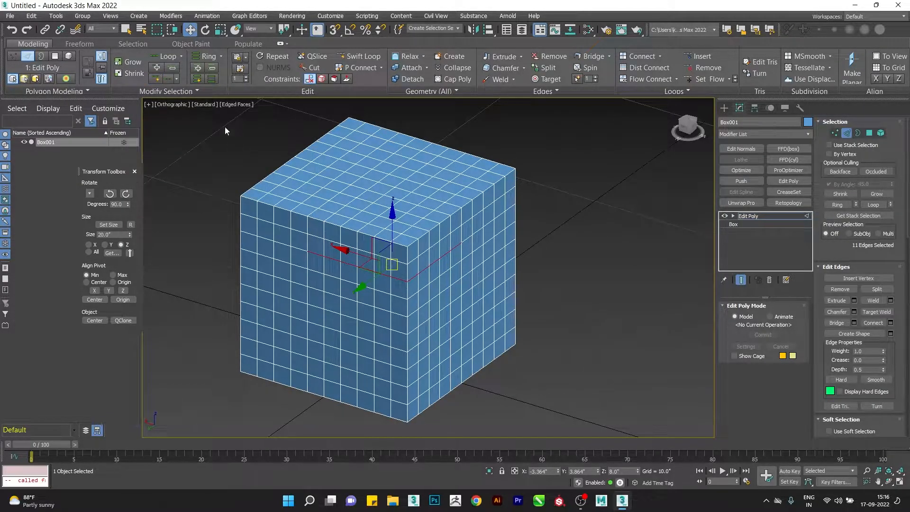
- Turn on Loop Mode and select the full edge loop three rows below the box's top
{"action": "left_click", "coordinate": [154, 78]}
{"action": "left_click", "coordinate": [421, 289]}
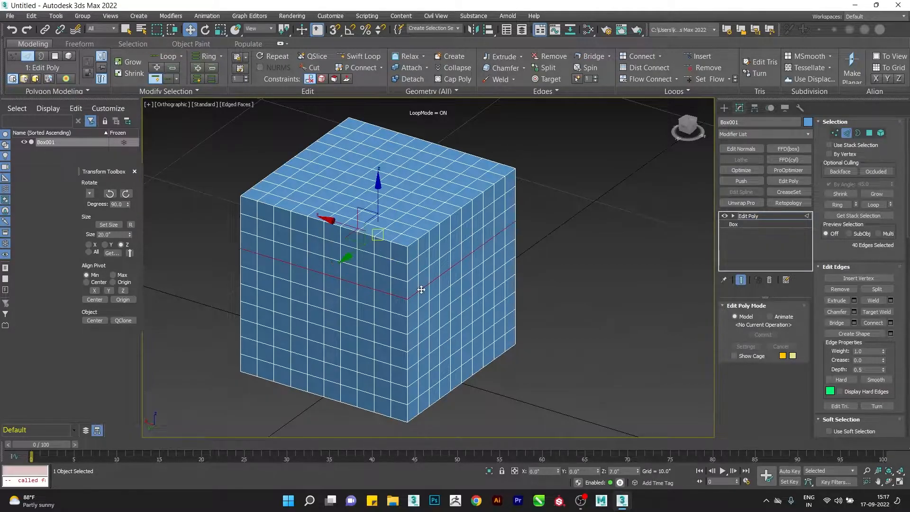
- With Loop Mode off, select a first-column edge two rows below the top, apply Dot Loop, and clear the selection
{"action": "left_click", "coordinate": [397, 249]}
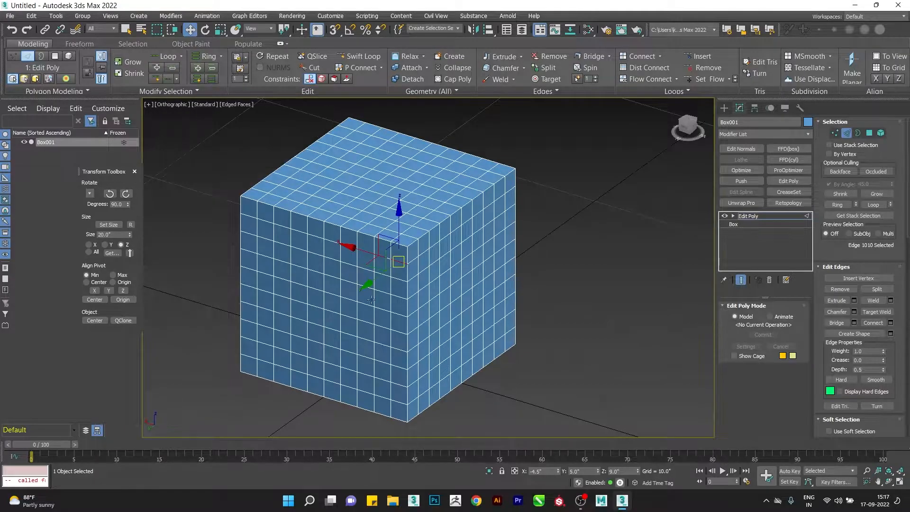
{"action": "left_click", "coordinate": [397, 280]}
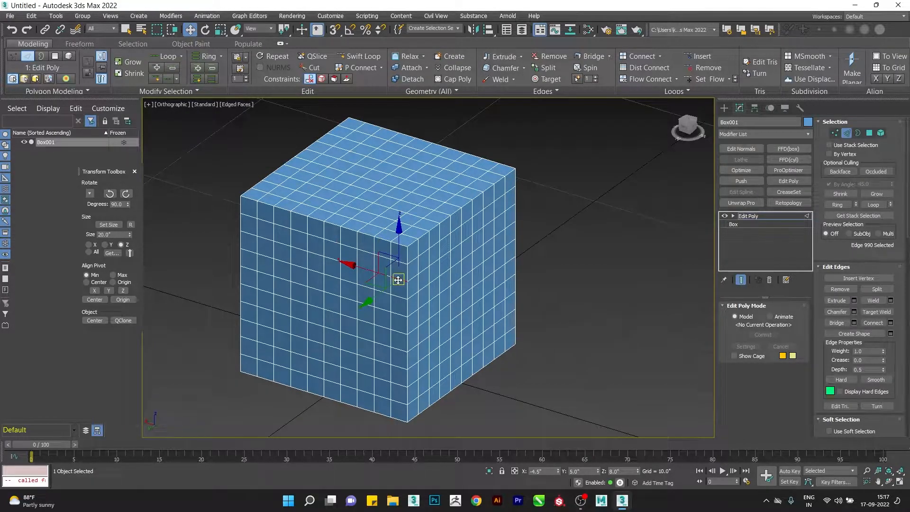
{"action": "left_click", "coordinate": [169, 79]}
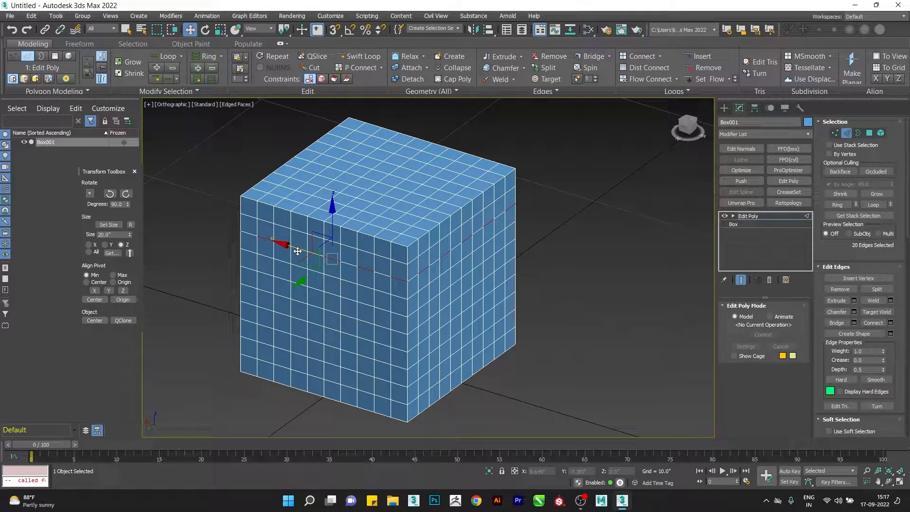
{"action": "left_click", "coordinate": [197, 88]}
{"action": "left_click", "coordinate": [249, 113]}
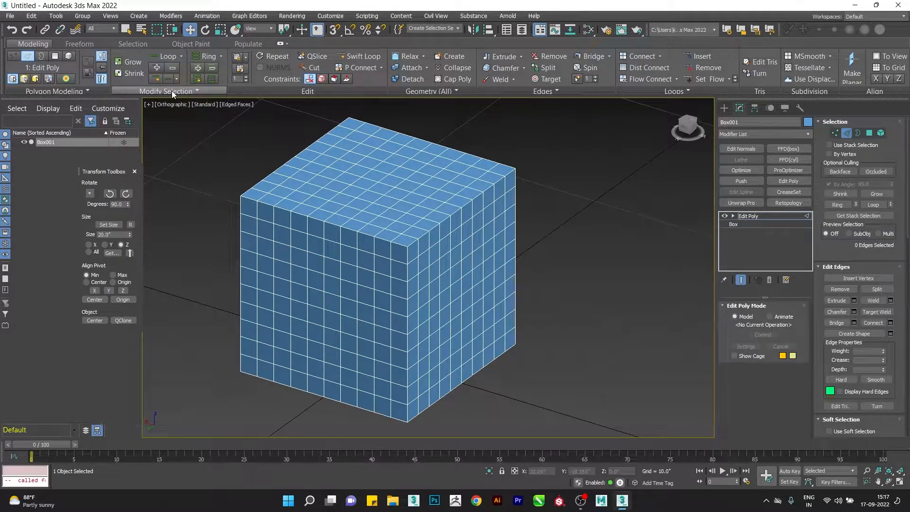
- Select a horizontal edge in the second column from the corner on the darker side face, and expand it to its full ring
{"action": "left_click", "coordinate": [196, 90]}
{"action": "left_click", "coordinate": [388, 276]}
{"action": "left_click", "coordinate": [205, 56]}
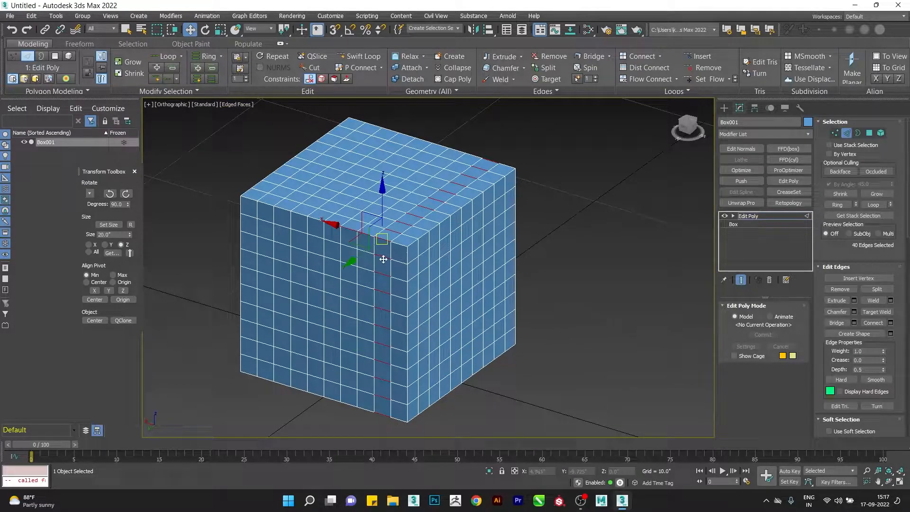
- Select a single second-column edge near the top, grow it along its ring, and reduce the selection to three edges
{"action": "left_click", "coordinate": [402, 256]}
{"action": "left_click", "coordinate": [198, 68]}
{"action": "left_click", "coordinate": [198, 67]}
{"action": "left_click", "coordinate": [198, 68]}
{"action": "left_click", "coordinate": [198, 67]}
{"action": "left_click", "coordinate": [197, 78]}
{"action": "left_click", "coordinate": [197, 78]}
{"action": "left_click", "coordinate": [197, 79]}
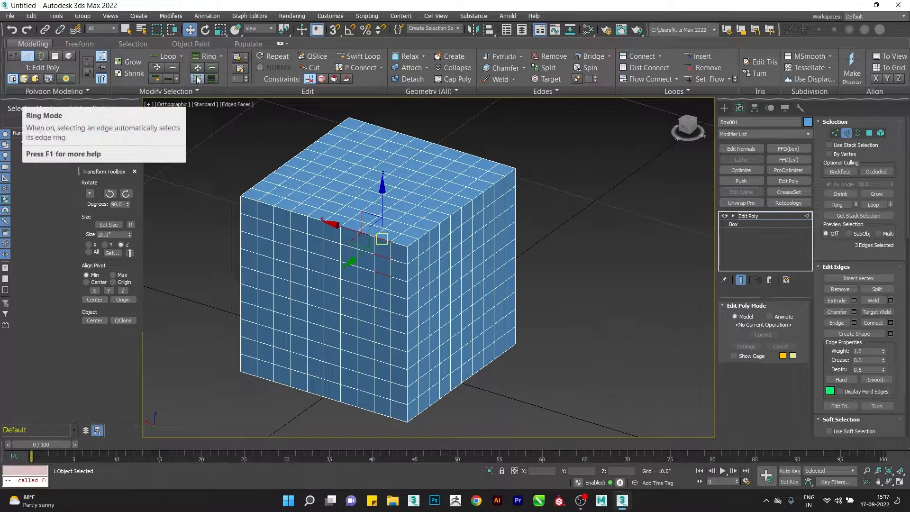
- Turn on Ring Mode and select the second-column edge ring by picking single edges on the darker side face
{"action": "left_click", "coordinate": [197, 78]}
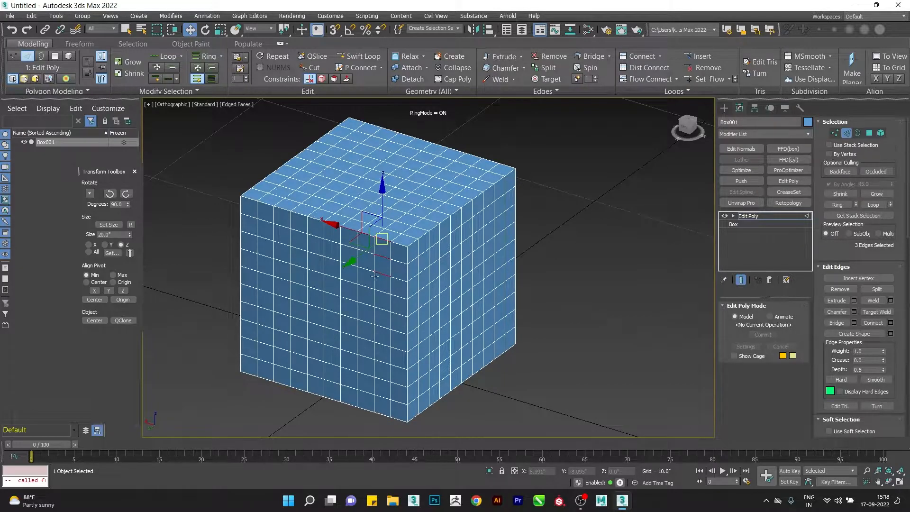
{"action": "left_click", "coordinate": [379, 290]}
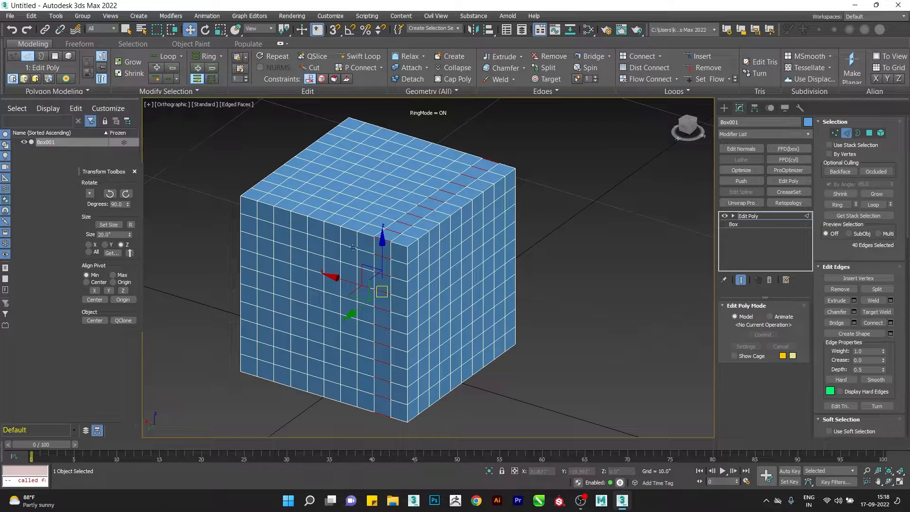
{"action": "left_click", "coordinate": [383, 233]}
{"action": "left_click", "coordinate": [382, 236]}
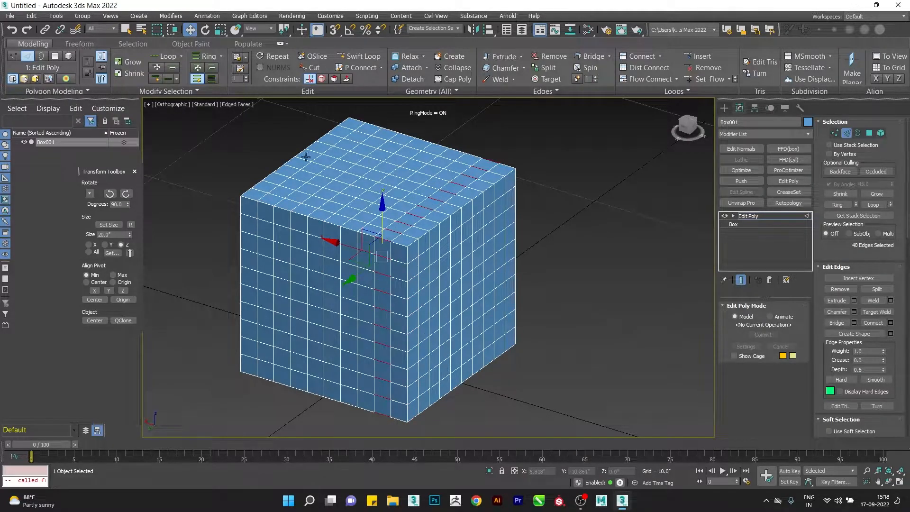
- With Ring Mode off, select every other edge of the second-column ring using Dot Ring
{"action": "left_click", "coordinate": [402, 225]}
{"action": "left_click", "coordinate": [211, 78]}
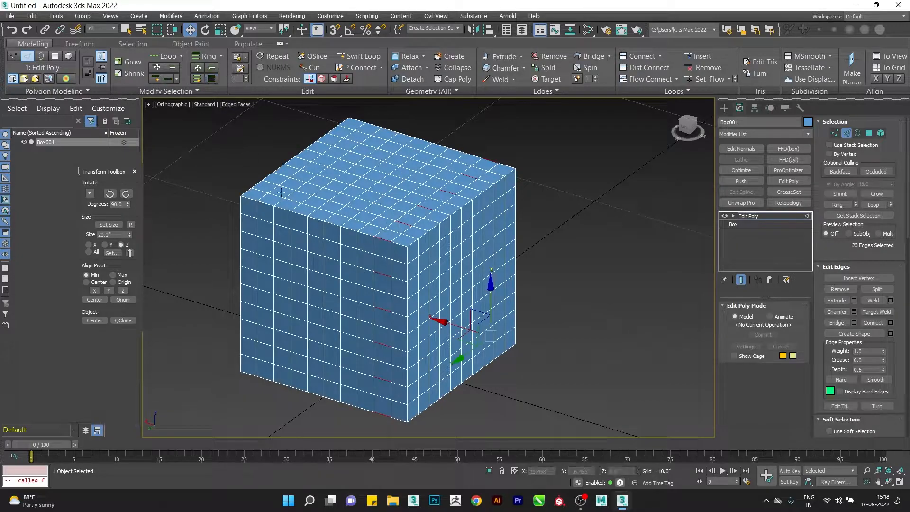
{"action": "scroll", "coordinate": [393, 227], "scroll_direction": "up", "scroll_amount": 6}
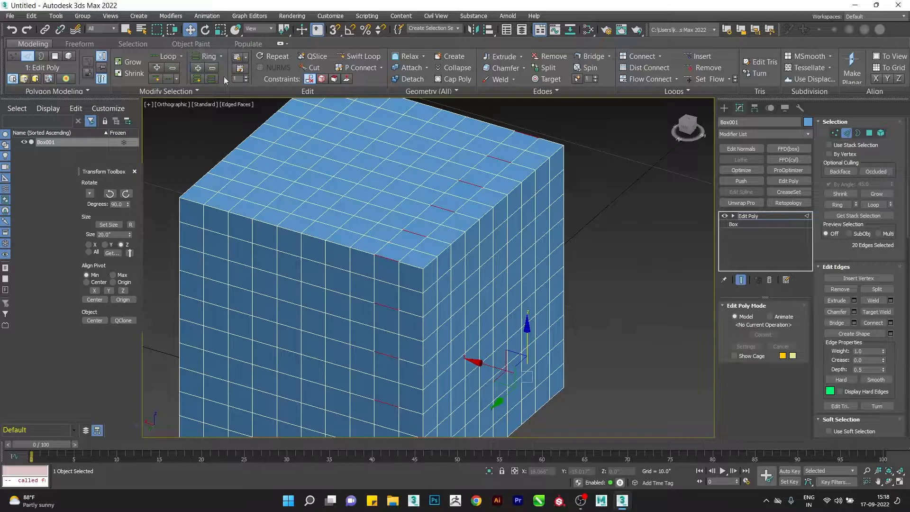
- Switch to polygon level and window-select the box's side polygons in the front view with By Angle left on
{"action": "left_click", "coordinate": [198, 90]}
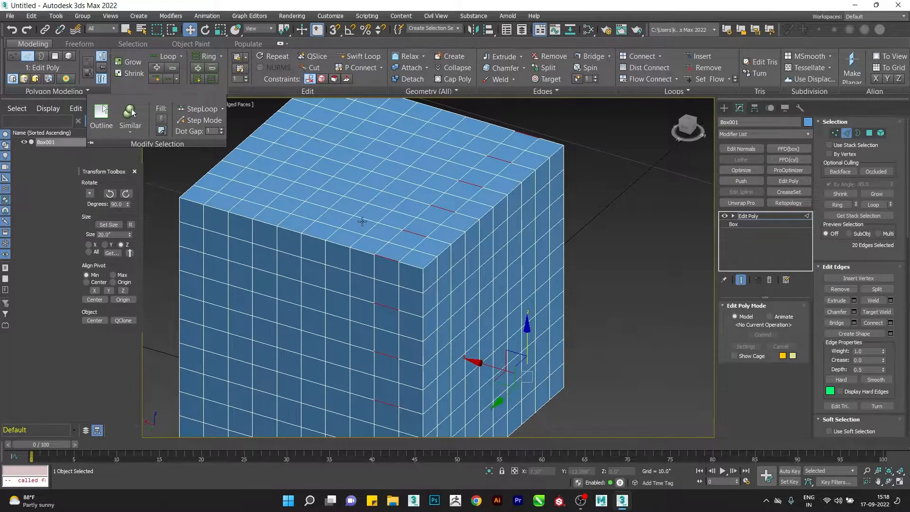
{"action": "scroll", "coordinate": [363, 280], "scroll_direction": "down", "scroll_amount": 5}
{"action": "middle_click_drag", "start_coordinate": [363, 280], "coordinate": [397, 236], "text": "alt"}
{"action": "key", "text": "f"}
{"action": "scroll", "coordinate": [427, 263], "scroll_direction": "up", "scroll_amount": 5}
{"action": "middle_click_drag", "start_coordinate": [442, 321], "coordinate": [407, 311]}
{"action": "key", "text": "4"}
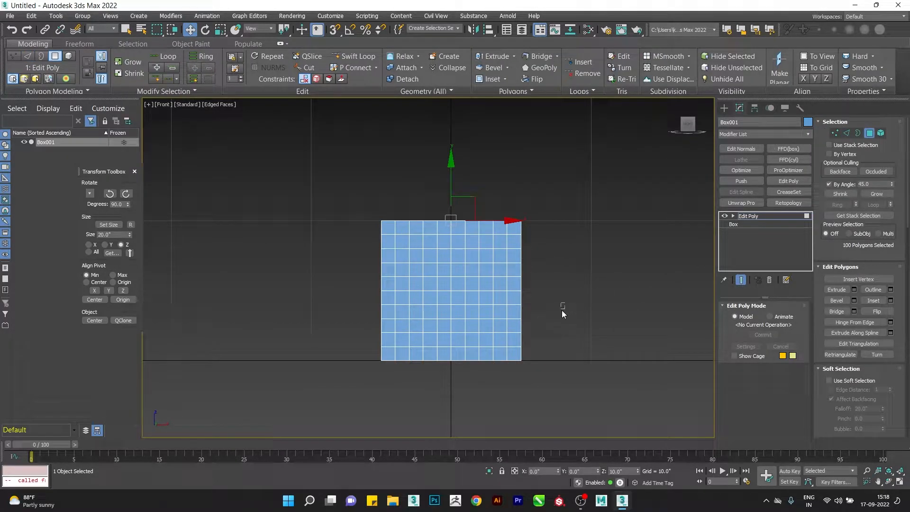
{"action": "left_click_drag", "start_coordinate": [434, 371], "coordinate": [374, 215]}
{"action": "middle_click_drag", "start_coordinate": [402, 319], "coordinate": [406, 260], "text": "alt"}
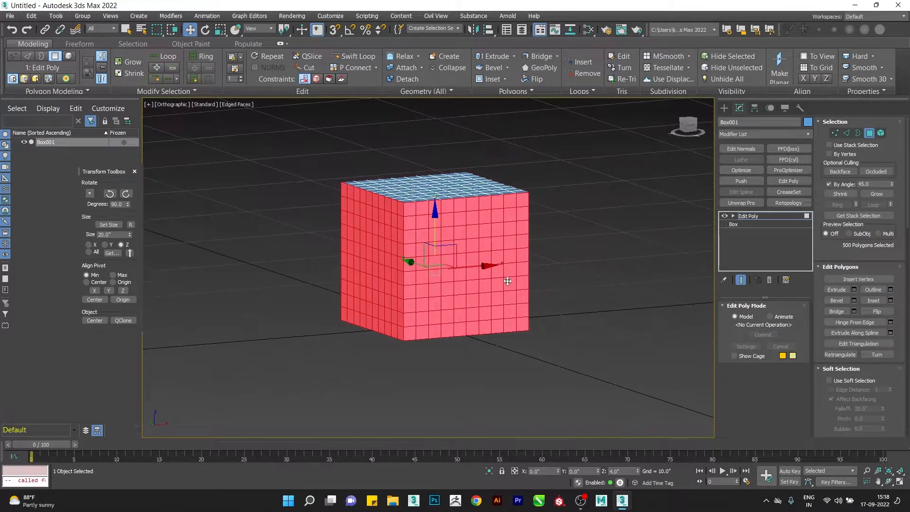
- Turn off By Angle and window-select the box's four lowest polygon rows in the front view
{"action": "left_click", "coordinate": [841, 188]}
{"action": "middle_click_drag", "start_coordinate": [483, 252], "coordinate": [461, 284], "text": "alt"}
{"action": "key", "text": "f"}
{"action": "scroll", "coordinate": [481, 308], "scroll_direction": "down", "scroll_amount": 3}
{"action": "left_click", "coordinate": [564, 294]}
{"action": "left_click_drag", "start_coordinate": [564, 294], "coordinate": [234, 410]}
{"action": "middle_click_drag", "start_coordinate": [379, 303], "coordinate": [442, 246], "text": "alt"}
{"action": "scroll", "coordinate": [439, 328], "scroll_direction": "up", "scroll_amount": 1}
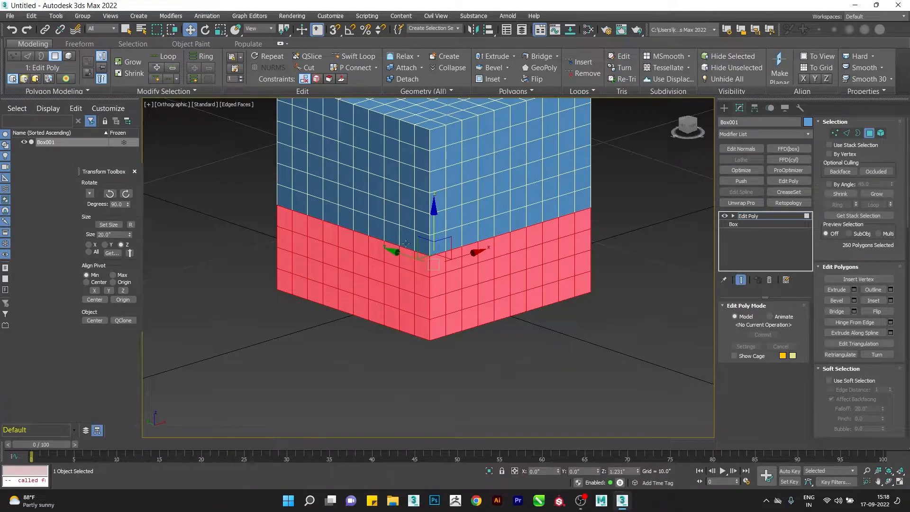
- Reduce the polygon selection to its border row with Outline, and return to the full selection of the lower rows
{"action": "left_click", "coordinate": [141, 92]}
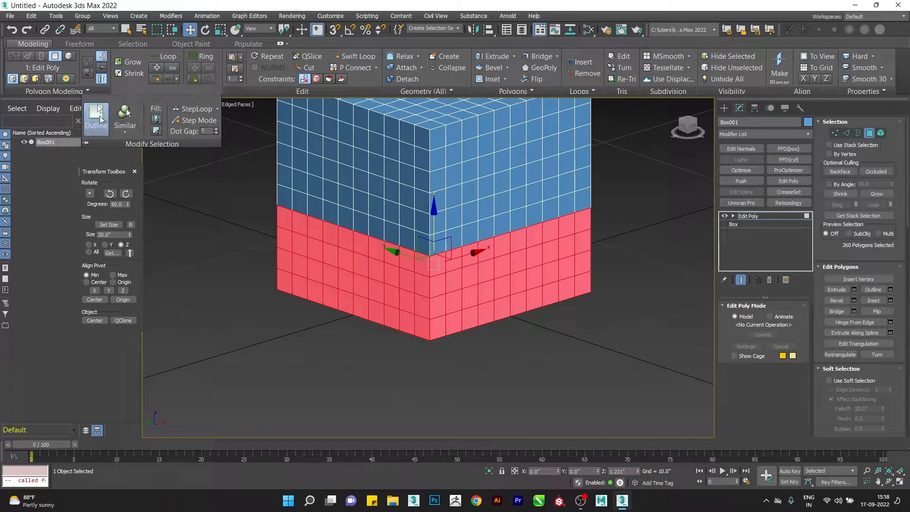
{"action": "left_click", "coordinate": [98, 117]}
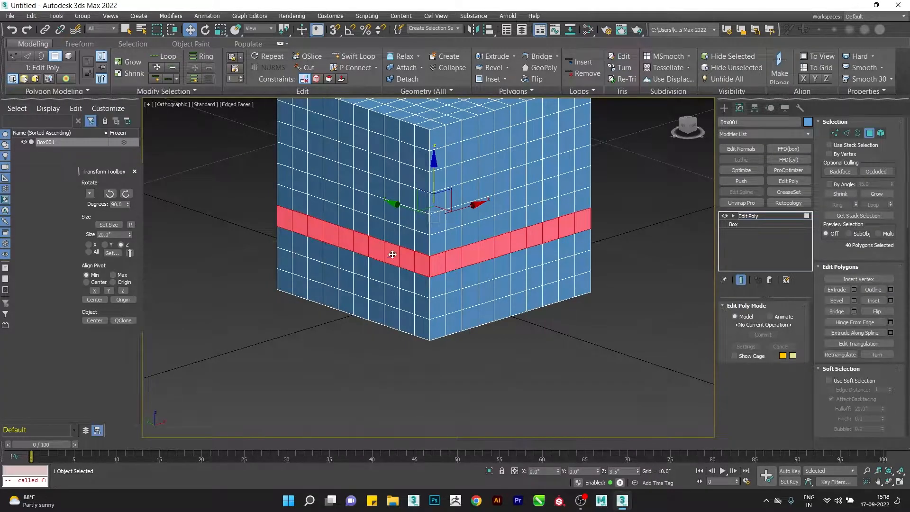
{"action": "double_click", "coordinate": [414, 278], "text": "ctrl"}
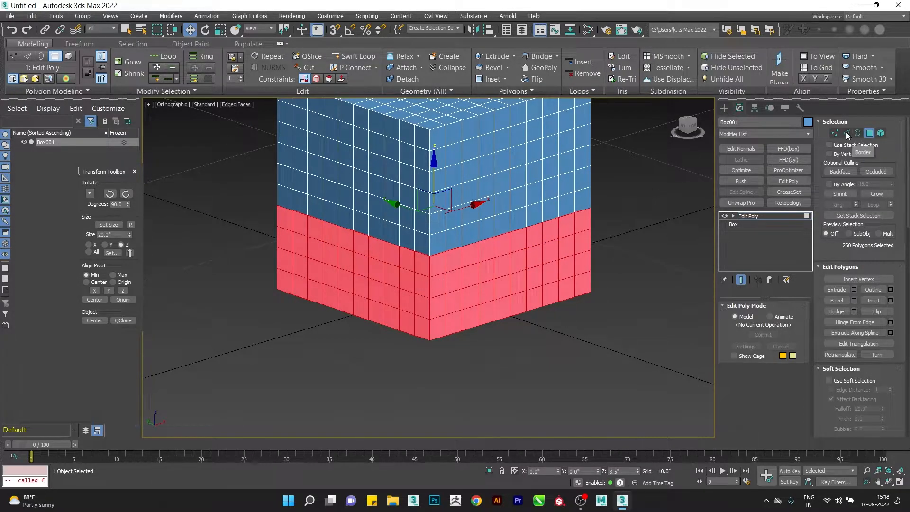
- At edge level, window-select the edges of the box's three lowest rows in the front view and apply Outline to the selection
{"action": "left_click", "coordinate": [846, 133]}
{"action": "middle_click_drag", "start_coordinate": [439, 263], "coordinate": [439, 303]}
{"action": "key", "text": "f"}
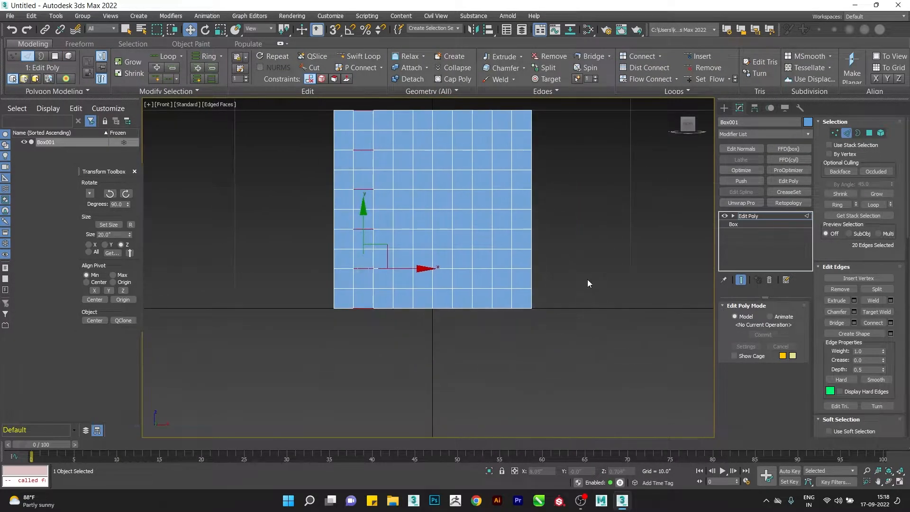
{"action": "left_click_drag", "start_coordinate": [359, 361], "coordinate": [307, 367]}
{"action": "middle_click_drag", "start_coordinate": [486, 258], "coordinate": [365, 242], "text": "alt"}
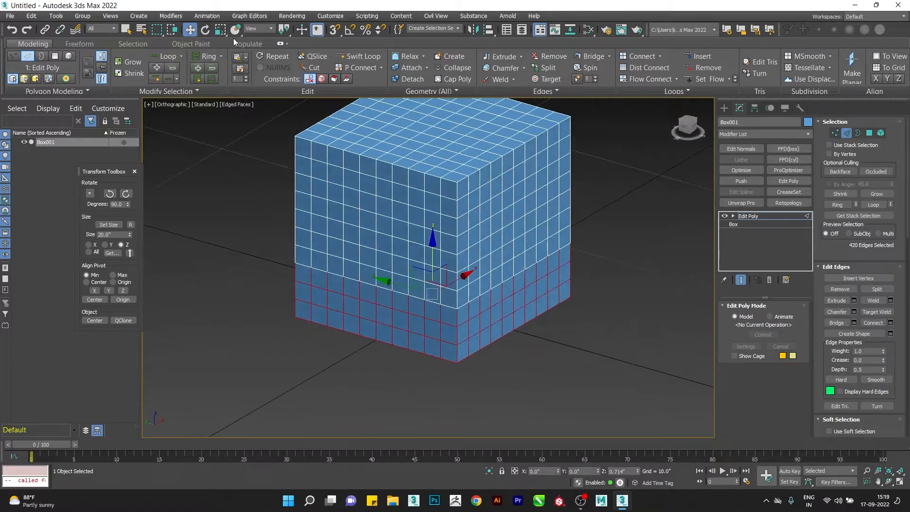
{"action": "left_click", "coordinate": [198, 92]}
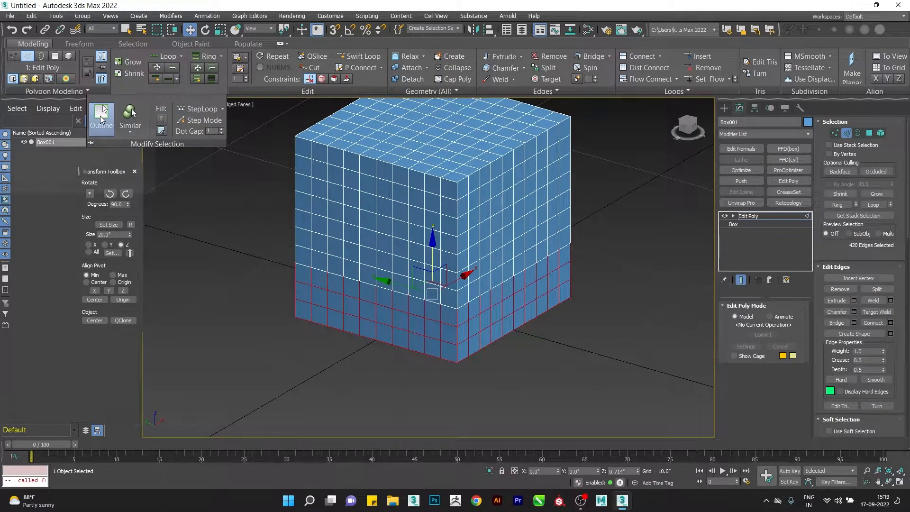
{"action": "left_click", "coordinate": [101, 111]}
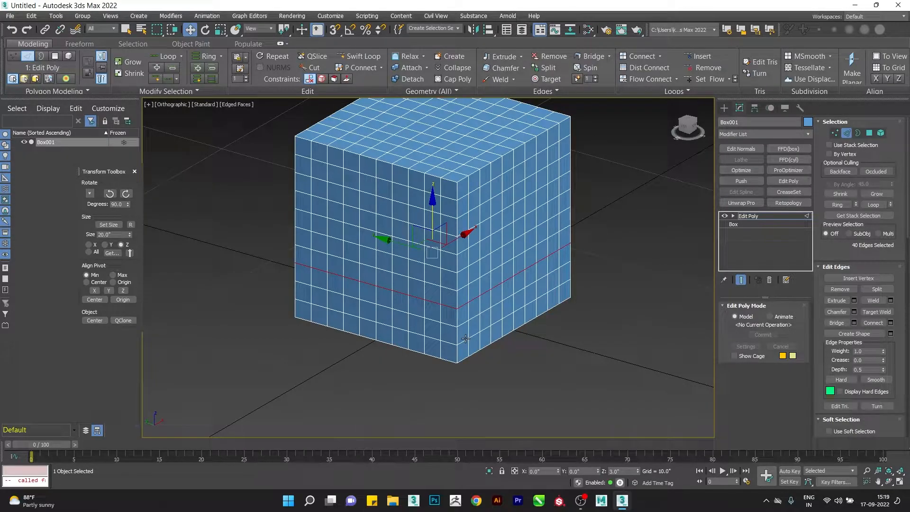
- At vertex level, window-select the three lowest vertex rows of the box in the front view and apply Outline to the selection
{"action": "left_click", "coordinate": [834, 133]}
{"action": "key", "text": "f"}
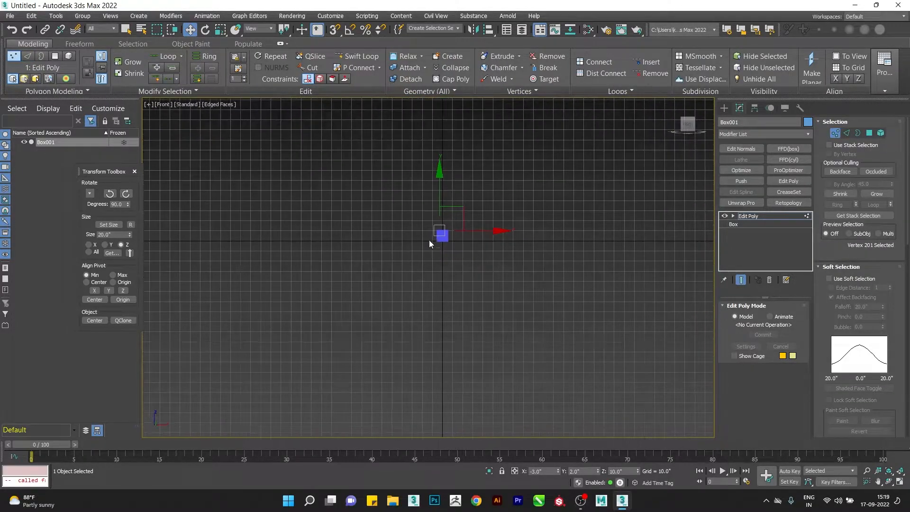
{"action": "scroll", "coordinate": [436, 240], "scroll_direction": "up", "scroll_amount": 8}
{"action": "left_click_drag", "start_coordinate": [590, 249], "coordinate": [517, 298]}
{"action": "middle_click_drag", "start_coordinate": [516, 299], "coordinate": [509, 256], "text": "alt"}
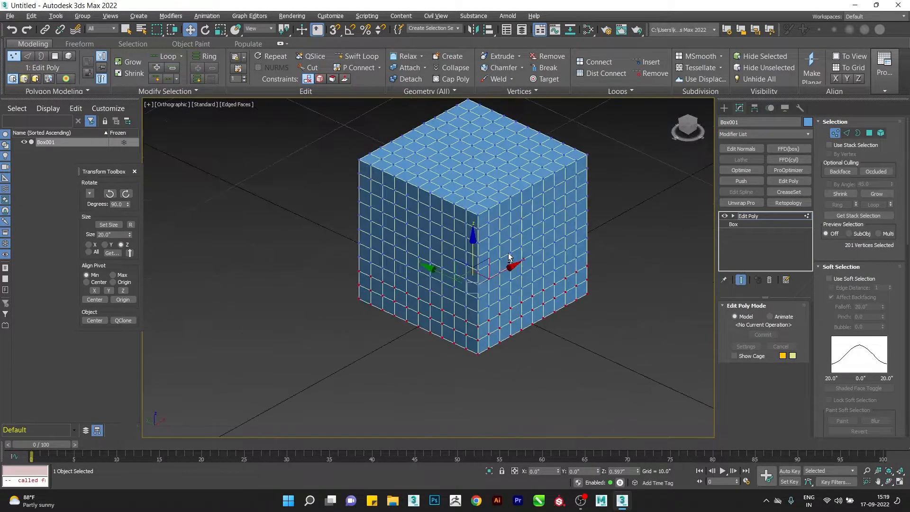
{"action": "left_click", "coordinate": [162, 90]}
{"action": "left_click", "coordinate": [99, 114]}
{"action": "middle_click_drag", "start_coordinate": [453, 231], "coordinate": [432, 202], "text": "alt"}
{"action": "scroll", "coordinate": [483, 290], "scroll_direction": "up", "scroll_amount": 3}
{"action": "mouse_move", "coordinate": [491, 296]}
{"action": "middle_mouse_down"}
{"action": "mouse_move", "coordinate": [462, 289]}
{"action": "mouse_move", "coordinate": [478, 295]}
{"action": "middle_mouse_up"}
{"action": "scroll", "coordinate": [463, 288], "scroll_direction": "down", "scroll_amount": 3}
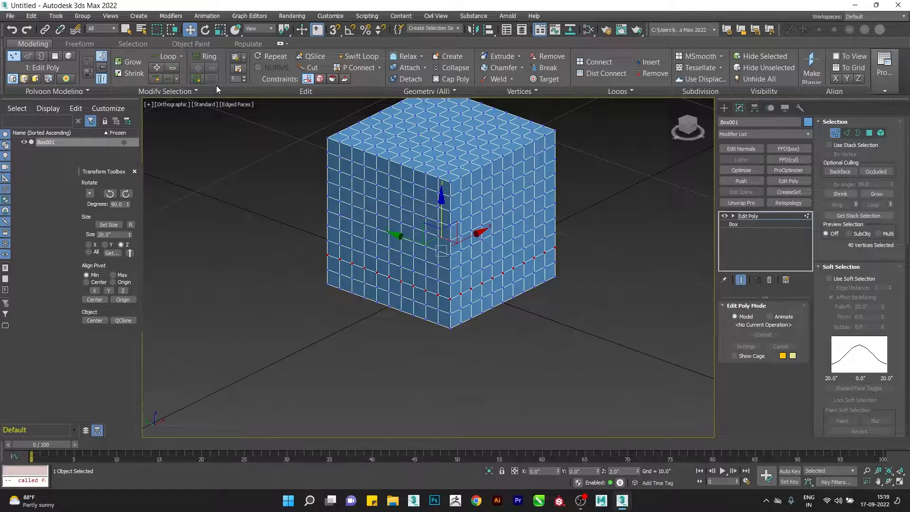
- Read the description of the Similar selection tool and inspect the box's polygon selection at polygon level
{"action": "left_click", "coordinate": [203, 89]}
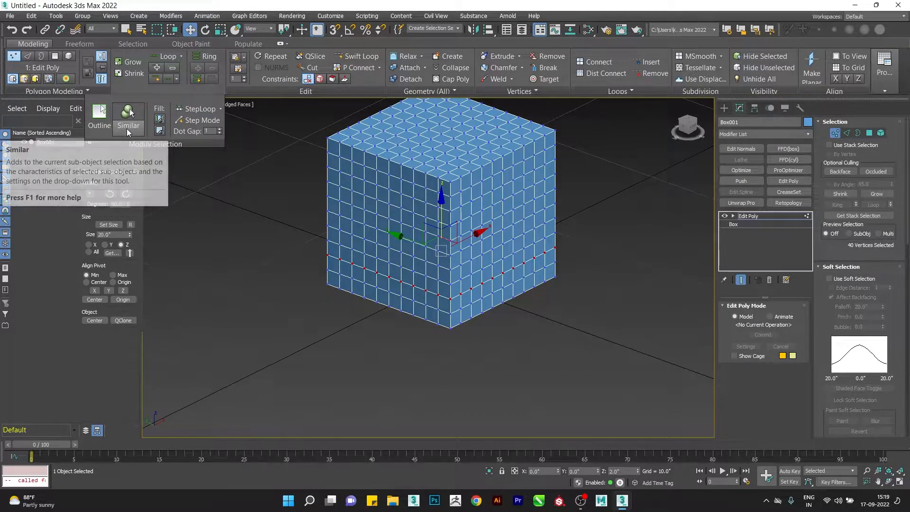
{"action": "middle_click_drag", "start_coordinate": [453, 264], "coordinate": [417, 267], "text": "alt"}
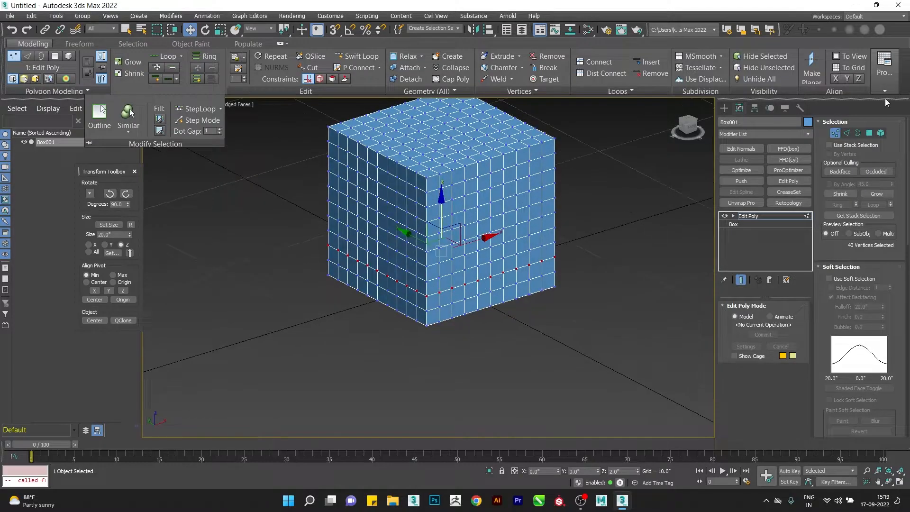
{"action": "left_click", "coordinate": [869, 133]}
{"action": "middle_click_drag", "start_coordinate": [448, 153], "coordinate": [454, 156], "text": "alt"}
{"action": "middle_click_drag", "start_coordinate": [453, 156], "coordinate": [453, 292]}
{"action": "scroll", "coordinate": [451, 287], "scroll_direction": "up", "scroll_amount": 5}
{"action": "scroll", "coordinate": [452, 288], "scroll_direction": "down", "scroll_amount": 5}
{"action": "scroll", "coordinate": [457, 231], "scroll_direction": "up", "scroll_amount": 3}
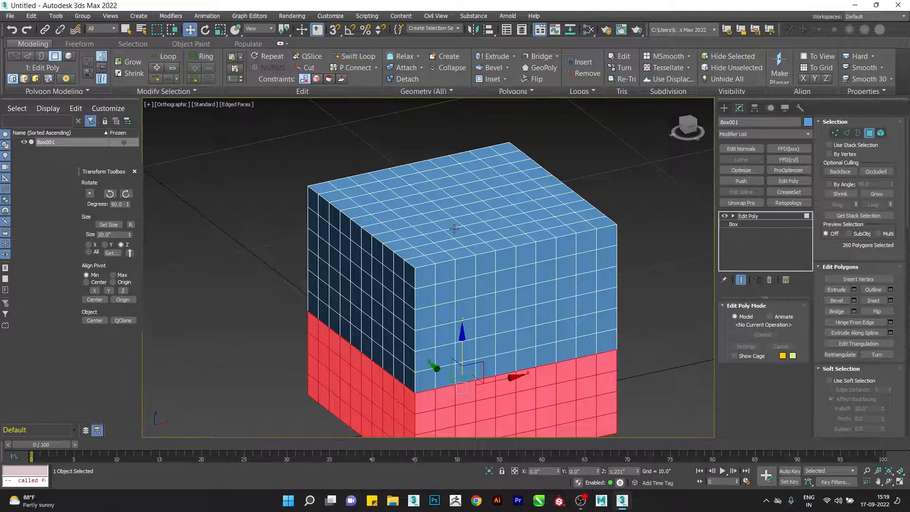
{"action": "middle_click_drag", "start_coordinate": [484, 265], "coordinate": [476, 238]}
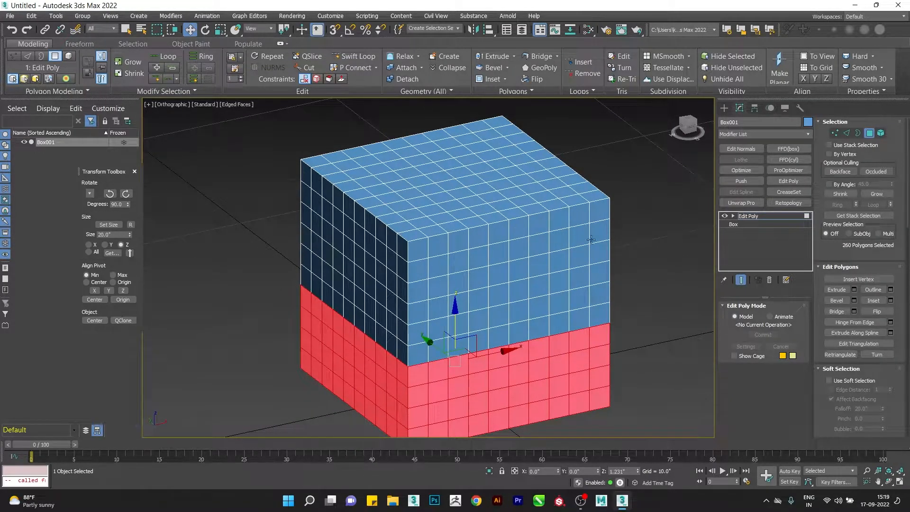
- Exit the box's polygon sub-object level and deselect the box
{"action": "left_click", "coordinate": [758, 216]}
{"action": "scroll", "coordinate": [469, 241], "scroll_direction": "down", "scroll_amount": 4}
{"action": "middle_click_drag", "start_coordinate": [463, 299], "coordinate": [356, 257]}
{"action": "scroll", "coordinate": [356, 257], "scroll_direction": "up", "scroll_amount": 3}
{"action": "left_click", "coordinate": [516, 242]}
{"action": "scroll", "coordinate": [515, 243], "scroll_direction": "down", "scroll_amount": 3}
{"action": "middle_click_drag", "start_coordinate": [515, 243], "coordinate": [437, 268]}
- Create a sphere next to the box, centred at about X 16.8", Y 3.0"
{"action": "right_click", "coordinate": [469, 262]}
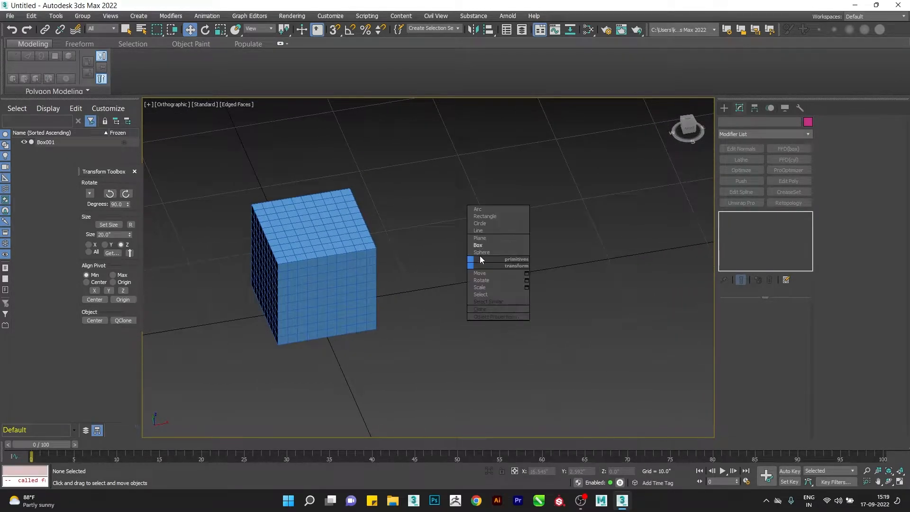
{"action": "left_click", "coordinate": [427, 238]}
{"action": "left_click", "coordinate": [293, 204]}
{"action": "right_click", "coordinate": [500, 296]}
{"action": "left_click", "coordinate": [514, 286]}
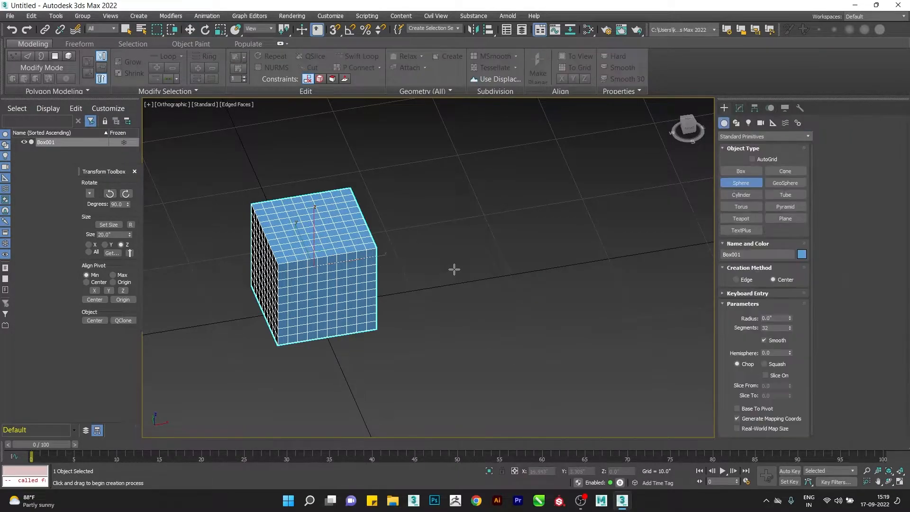
{"action": "left_click_drag", "start_coordinate": [471, 261], "coordinate": [545, 293]}
{"action": "middle_click_drag", "start_coordinate": [544, 293], "coordinate": [514, 272], "text": "alt"}
{"action": "middle_click_drag", "start_coordinate": [513, 273], "coordinate": [465, 225]}
{"action": "key", "text": "w"}
{"action": "scroll", "coordinate": [499, 286], "scroll_direction": "down", "scroll_amount": 2}
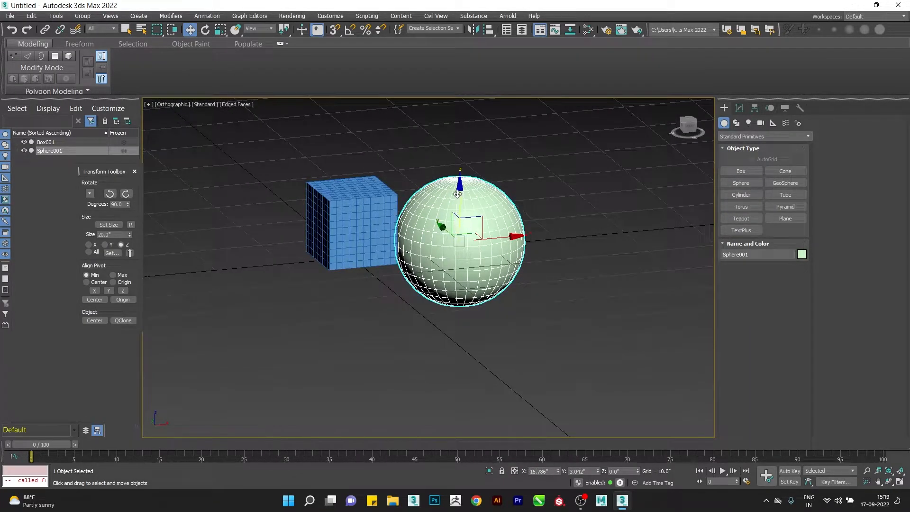
- Raise the sphere along the Z axis to about 6.4"
{"action": "left_click_drag", "start_coordinate": [459, 192], "coordinate": [474, 142]}
{"action": "middle_click_drag", "start_coordinate": [467, 194], "coordinate": [479, 212], "text": "alt"}
{"action": "middle_click_drag", "start_coordinate": [478, 211], "coordinate": [406, 232]}
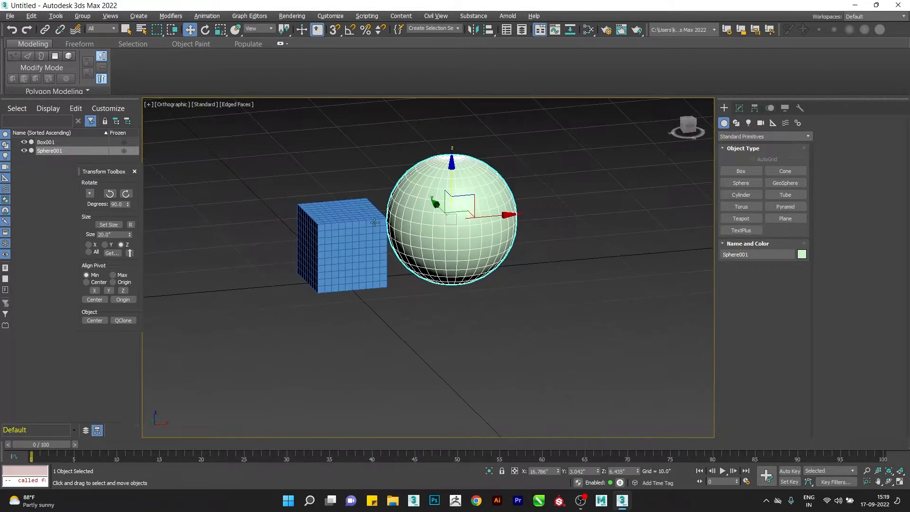
- Select the box and examine its mesh beside the sphere
{"action": "scroll", "coordinate": [443, 244], "scroll_direction": "up", "scroll_amount": 2}
{"action": "left_click", "coordinate": [219, 248]}
{"action": "left_click", "coordinate": [284, 222]}
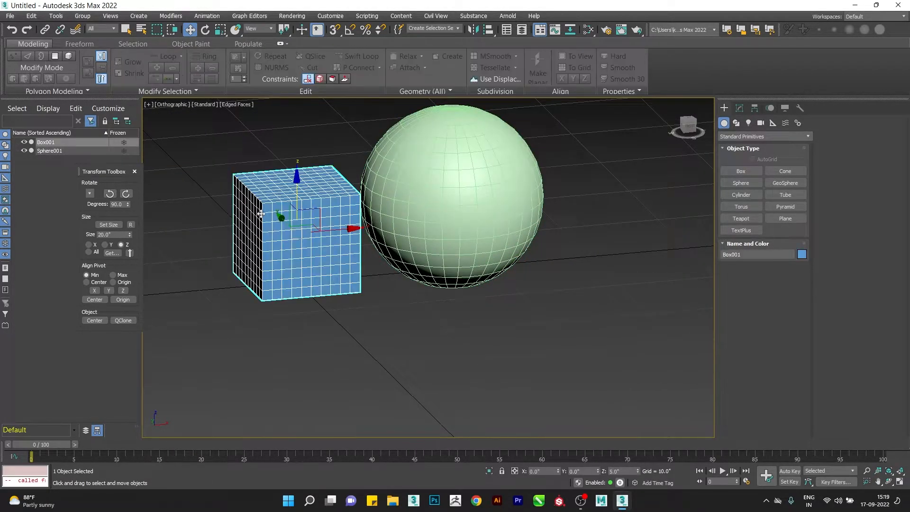
{"action": "scroll", "coordinate": [300, 218], "scroll_direction": "up", "scroll_amount": 3}
{"action": "scroll", "coordinate": [334, 264], "scroll_direction": "down", "scroll_amount": 3}
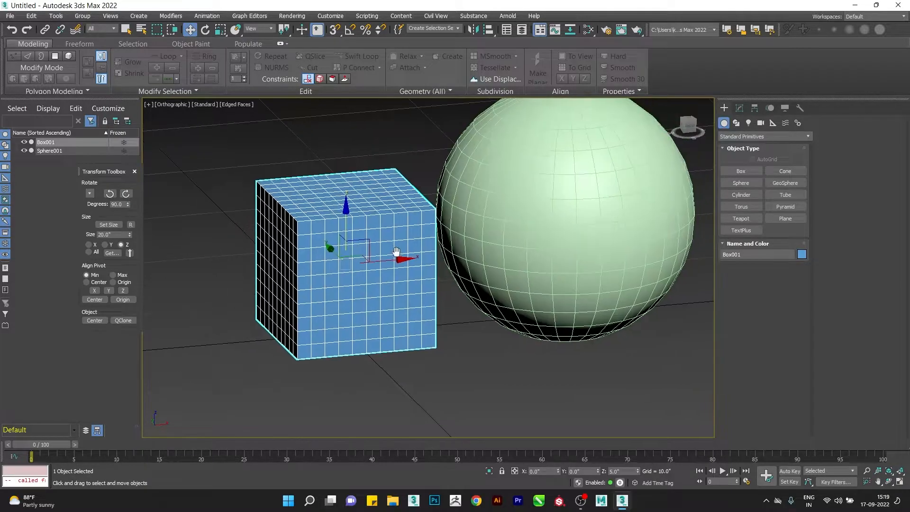
{"action": "scroll", "coordinate": [402, 229], "scroll_direction": "up", "scroll_amount": 3}
- Select the sphere and add an Edit Poly modifier to it
{"action": "left_click", "coordinate": [548, 237]}
{"action": "scroll", "coordinate": [539, 246], "scroll_direction": "down", "scroll_amount": 3}
{"action": "middle_click_drag", "start_coordinate": [548, 238], "coordinate": [513, 216], "text": "alt"}
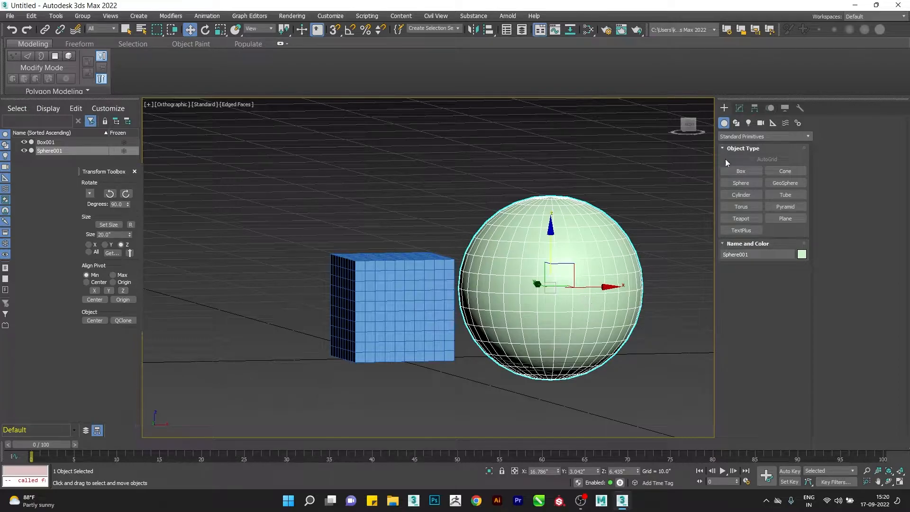
{"action": "left_click", "coordinate": [738, 108]}
{"action": "left_click", "coordinate": [744, 133]}
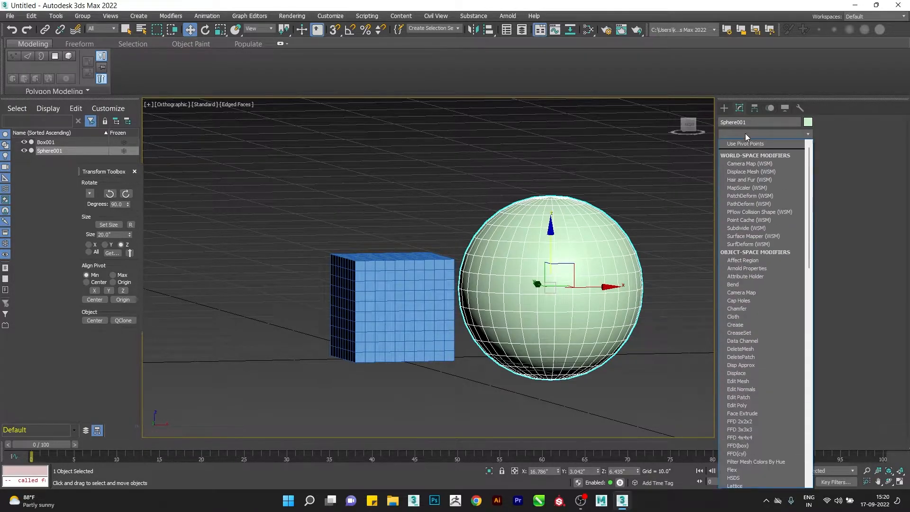
{"action": "key", "text": "e"}
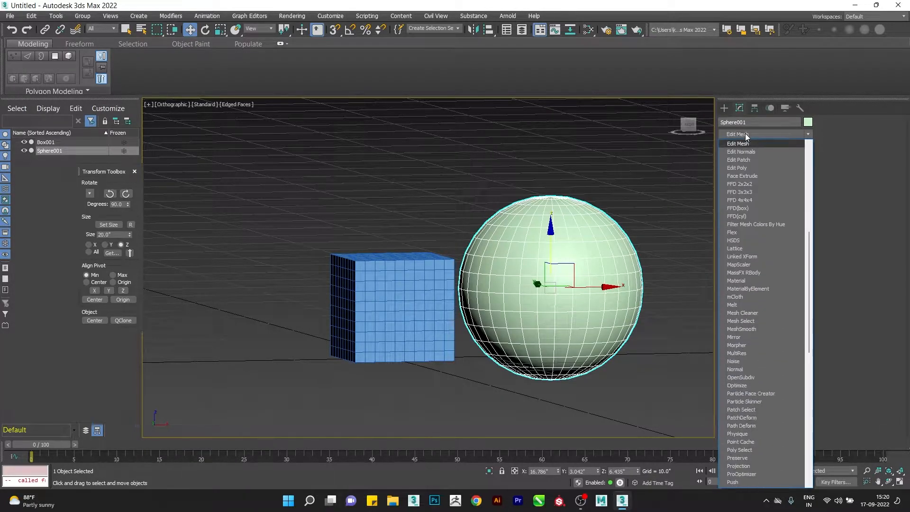
{"action": "left_click", "coordinate": [740, 168]}
{"action": "middle_click_drag", "start_coordinate": [596, 308], "coordinate": [570, 278], "text": "alt"}
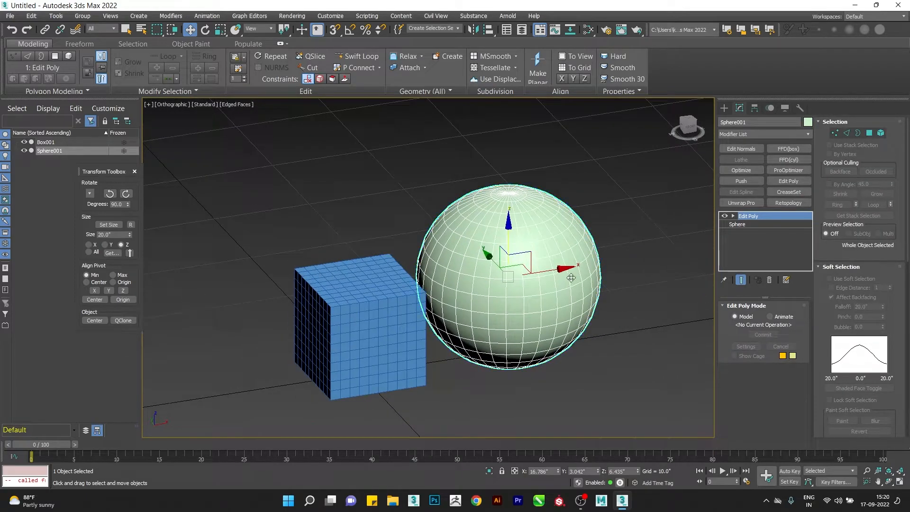
- At polygon level, select a single polygon near the middle of the sphere's front
{"action": "key", "text": "4"}
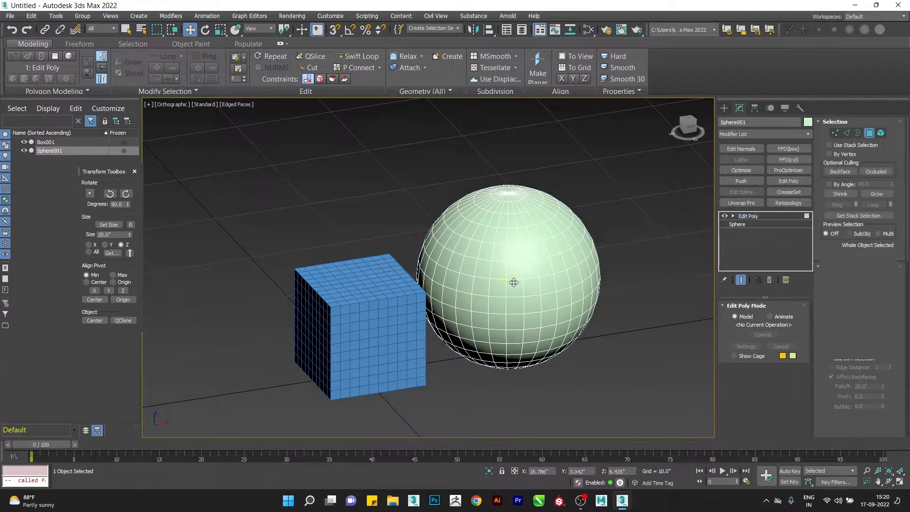
{"action": "scroll", "coordinate": [519, 302], "scroll_direction": "up", "scroll_amount": 3}
{"action": "middle_click_drag", "start_coordinate": [519, 303], "coordinate": [507, 306], "text": "alt"}
{"action": "left_click", "coordinate": [503, 307]}
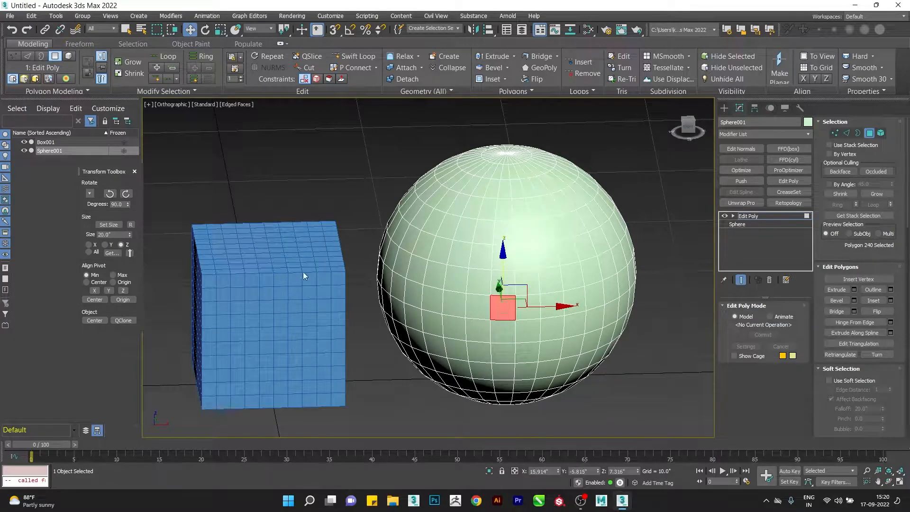
- Set Similar to match Edge Count instead of Face Areas and apply it to the sphere's selected polygon
{"action": "left_click", "coordinate": [141, 90]}
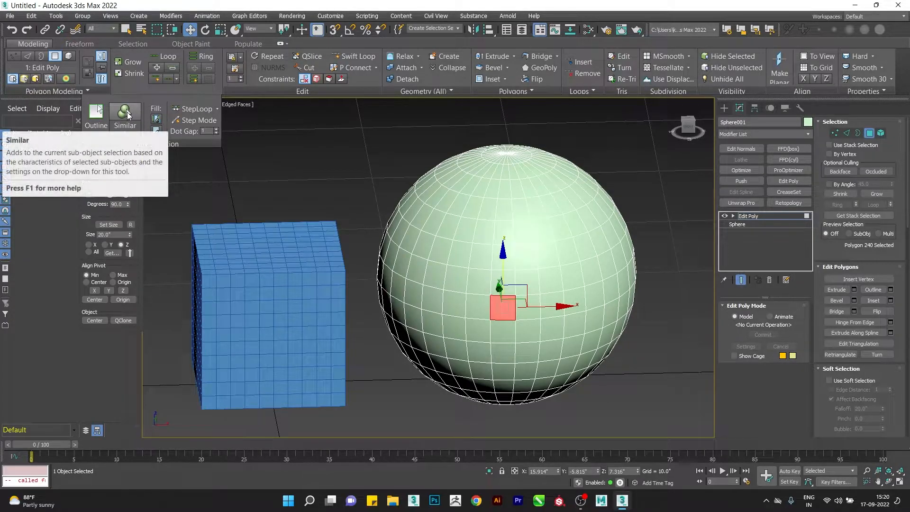
{"action": "left_click", "coordinate": [124, 132]}
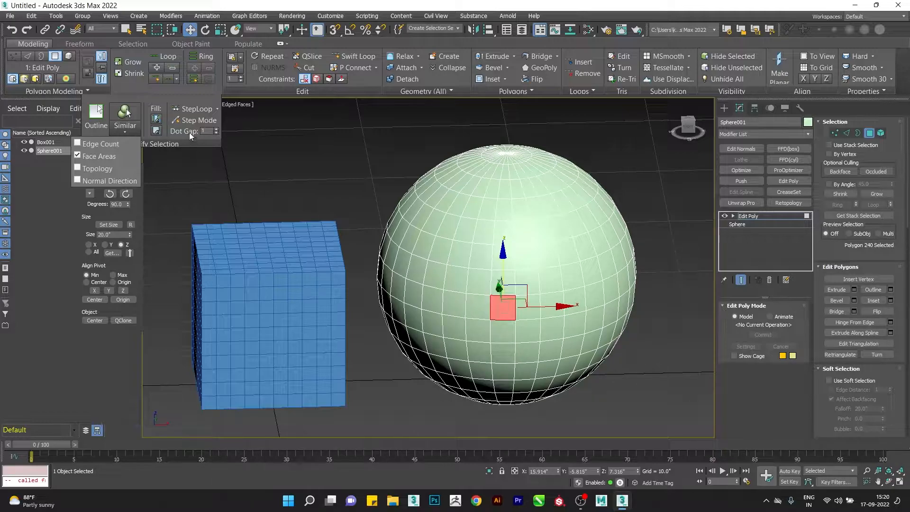
{"action": "left_click", "coordinate": [98, 148]}
{"action": "left_click", "coordinate": [76, 157]}
{"action": "left_click", "coordinate": [122, 118]}
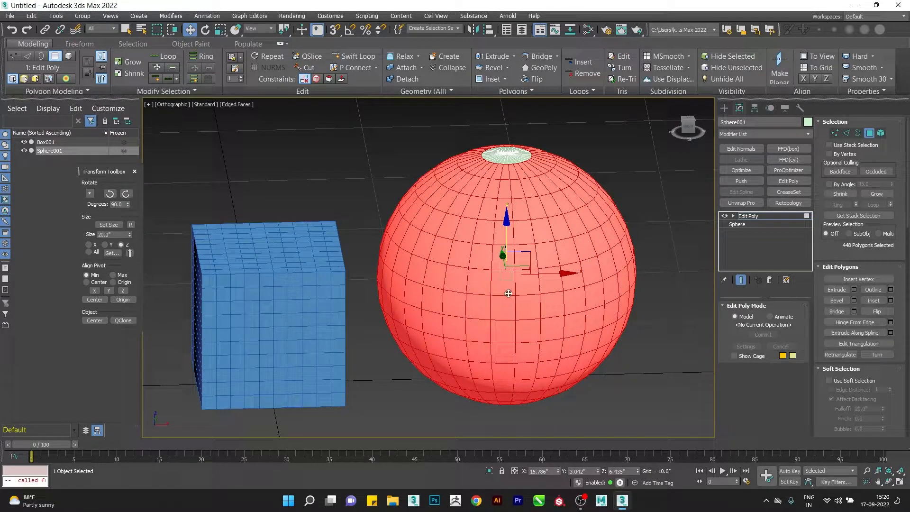
{"action": "middle_click_drag", "start_coordinate": [493, 300], "coordinate": [491, 334], "text": "alt"}
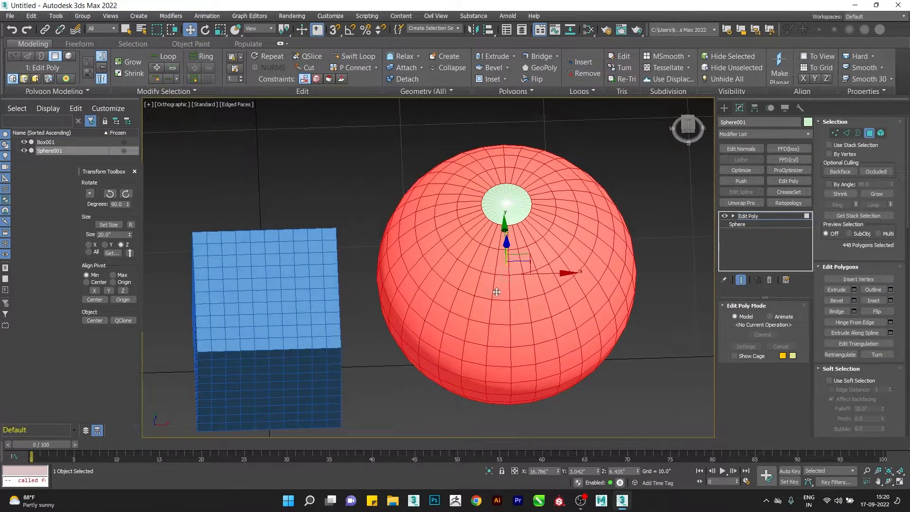
{"action": "scroll", "coordinate": [502, 213], "scroll_direction": "up", "scroll_amount": 3}
{"action": "scroll", "coordinate": [625, 149], "scroll_direction": "down", "scroll_amount": 2}
{"action": "middle_click_drag", "start_coordinate": [584, 263], "coordinate": [583, 239], "text": "alt"}
{"action": "middle_click_drag", "start_coordinate": [584, 240], "coordinate": [524, 258]}
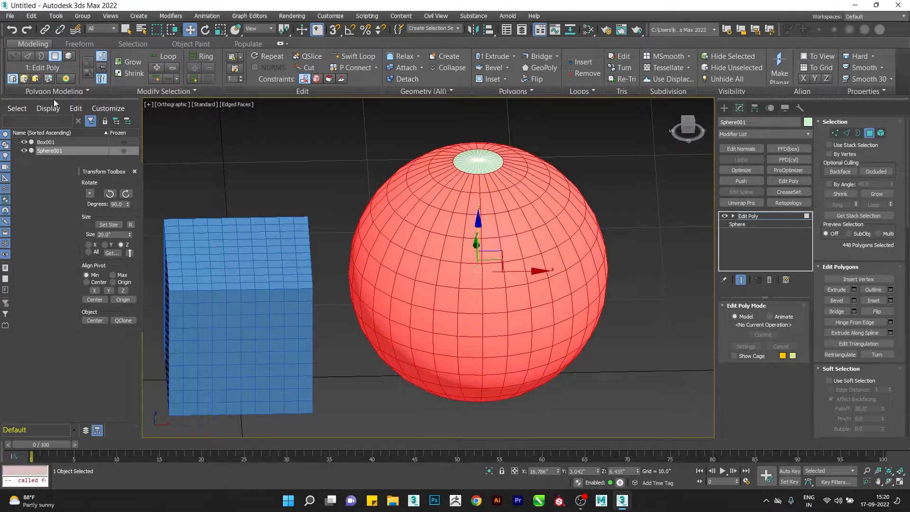
- Set Similar to match Face Areas instead of Edge Count and select a single polygon on the sphere's front
{"action": "left_click", "coordinate": [190, 89]}
{"action": "left_click", "coordinate": [124, 132]}
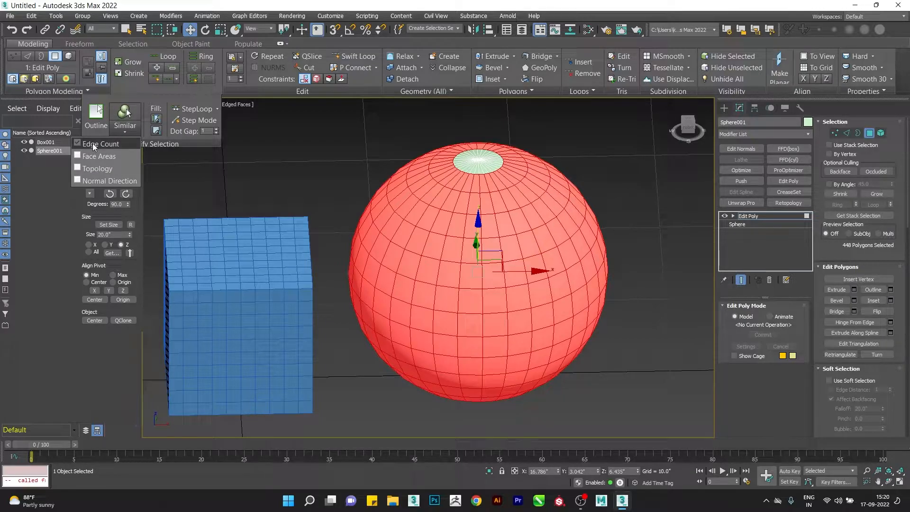
{"action": "left_click", "coordinate": [92, 156]}
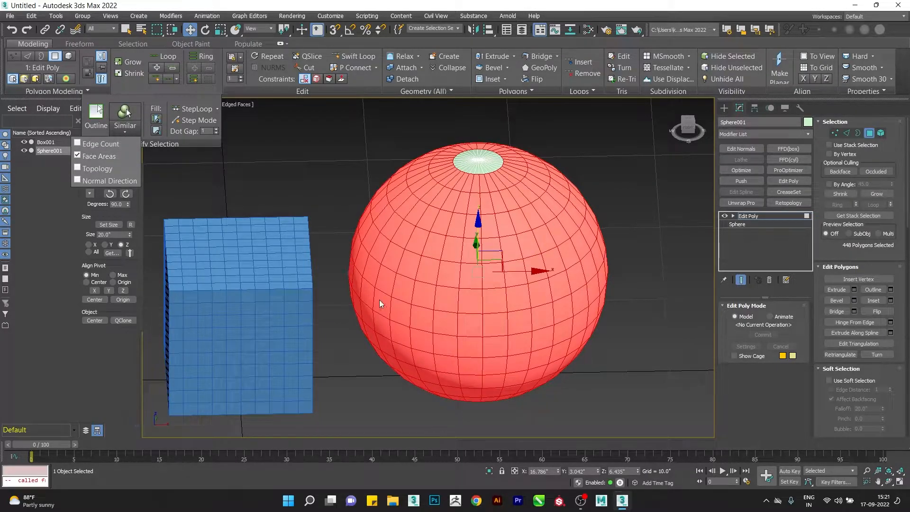
{"action": "left_click", "coordinate": [463, 335]}
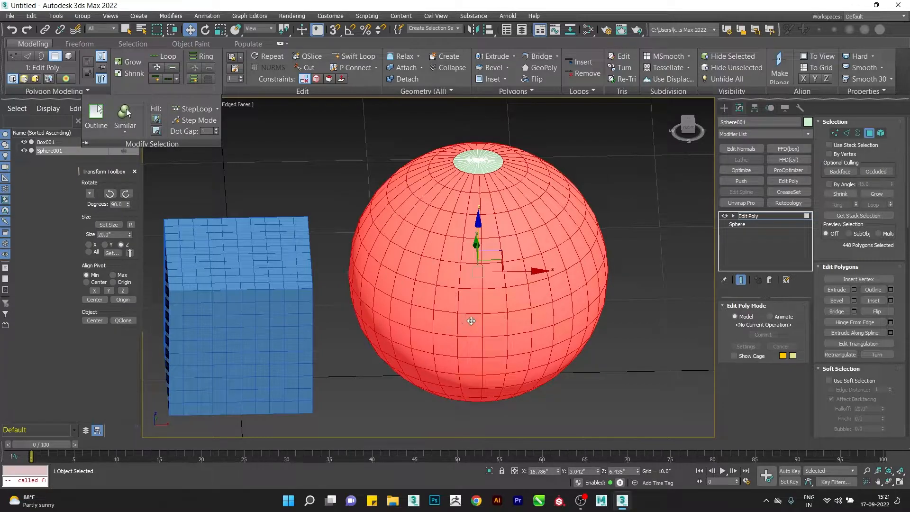
{"action": "left_click", "coordinate": [471, 321]}
{"action": "mouse_move", "coordinate": [451, 349]}
{"action": "middle_mouse_down", "text": "alt"}
{"action": "mouse_move", "coordinate": [456, 341]}
{"action": "mouse_move", "coordinate": [447, 342]}
{"action": "middle_mouse_up", "text": "alt"}
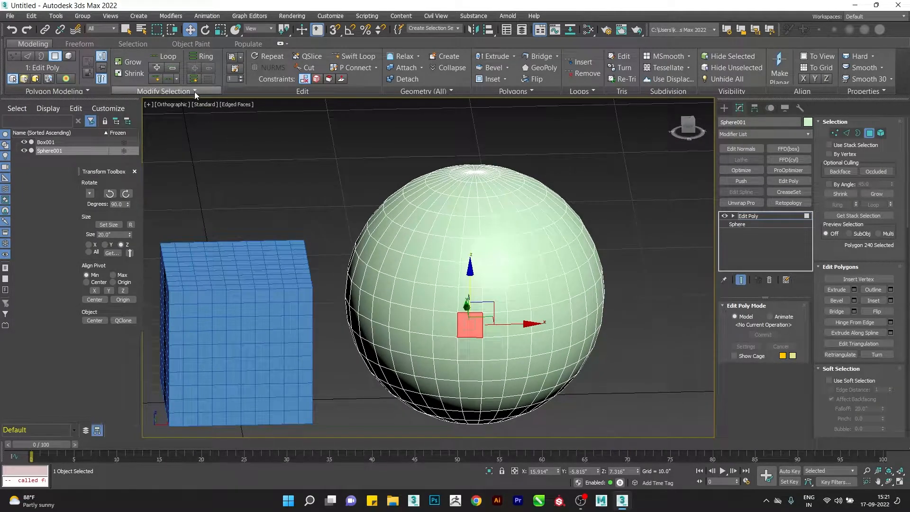
- Apply Similar by Face Areas to the sphere's selected polygon and examine the resulting selection
{"action": "left_click", "coordinate": [194, 92]}
{"action": "left_click", "coordinate": [124, 131]}
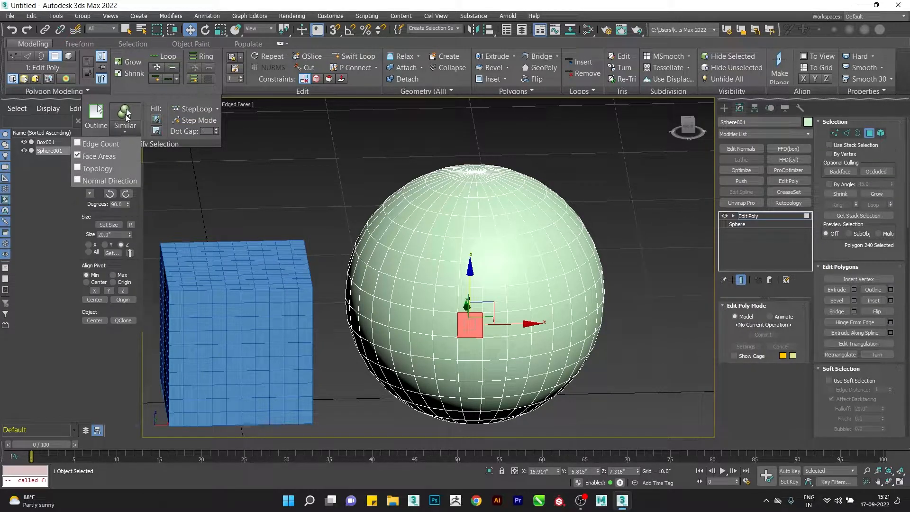
{"action": "left_click", "coordinate": [125, 112]}
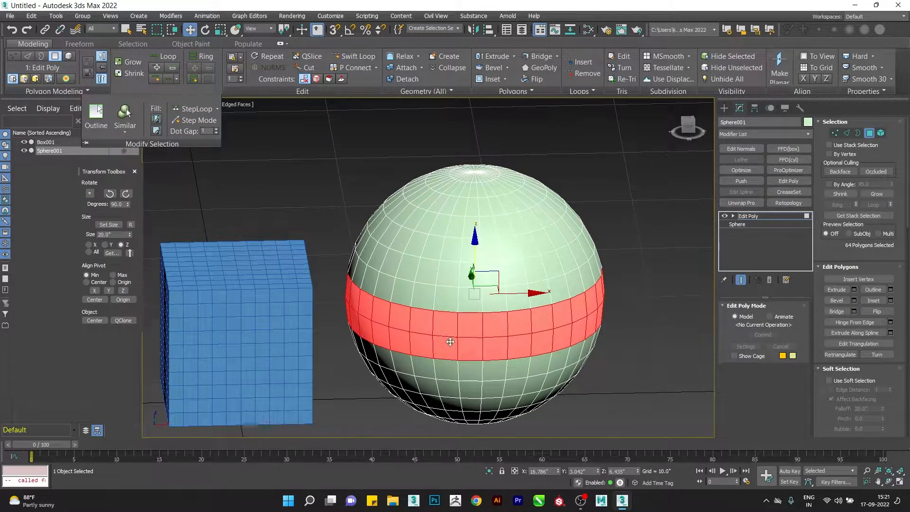
{"action": "scroll", "coordinate": [447, 340], "scroll_direction": "up", "scroll_amount": 5}
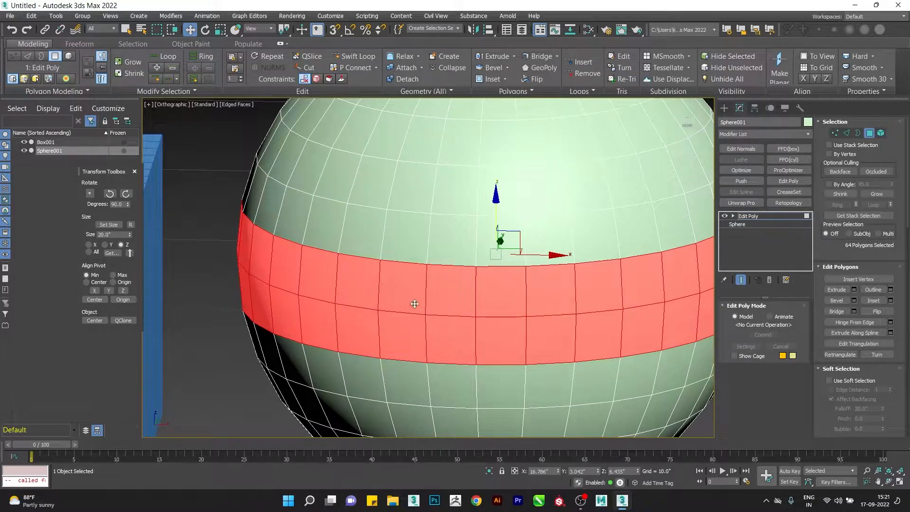
{"action": "scroll", "coordinate": [417, 310], "scroll_direction": "down", "scroll_amount": 4}
{"action": "scroll", "coordinate": [444, 279], "scroll_direction": "up", "scroll_amount": 2}
{"action": "scroll", "coordinate": [463, 271], "scroll_direction": "down", "scroll_amount": 1}
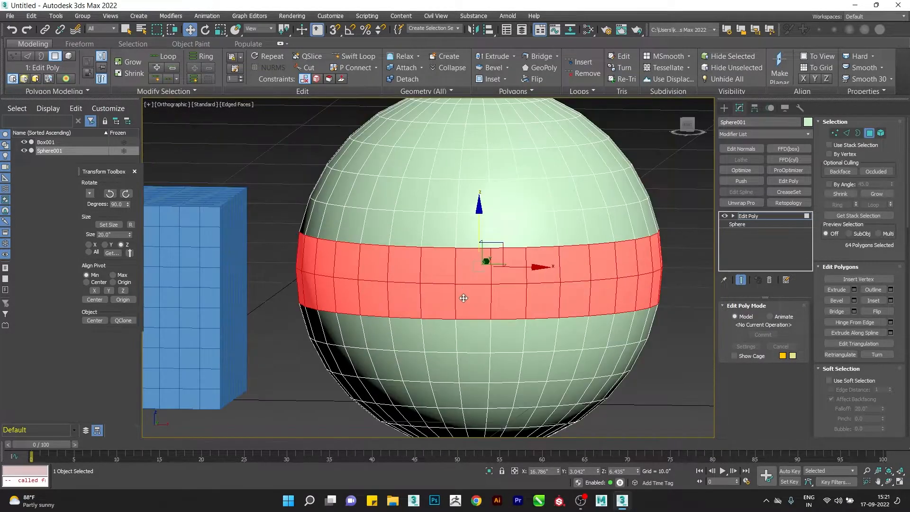
{"action": "middle_click_drag", "start_coordinate": [463, 297], "coordinate": [469, 299], "text": "alt"}
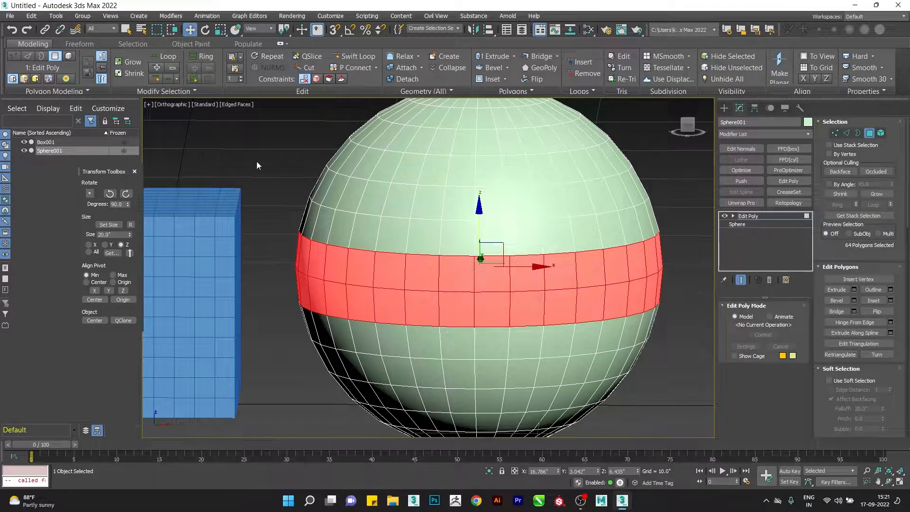
- Set Similar to match Topology instead of Face Areas and select a single polygon just above the sphere's middle
{"action": "left_click", "coordinate": [195, 92]}
{"action": "left_click", "coordinate": [125, 132]}
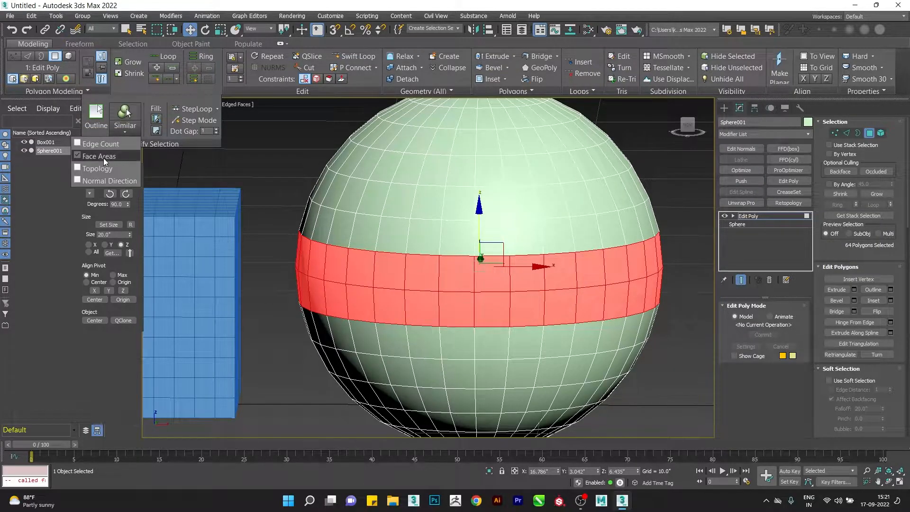
{"action": "left_click", "coordinate": [424, 237]}
{"action": "scroll", "coordinate": [424, 238], "scroll_direction": "up", "scroll_amount": 2}
{"action": "middle_click_drag", "start_coordinate": [424, 238], "coordinate": [450, 284], "text": "alt"}
{"action": "scroll", "coordinate": [447, 278], "scroll_direction": "down", "scroll_amount": 2}
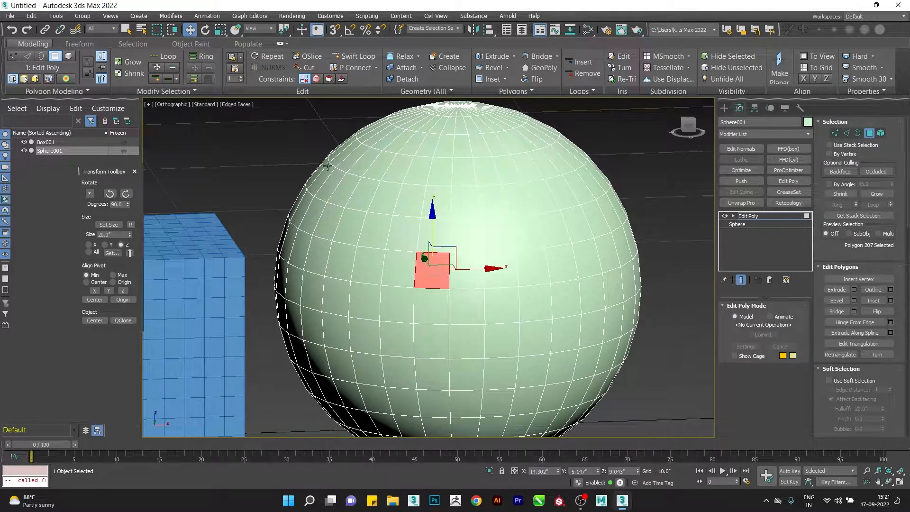
- Apply Similar by Topology to the sphere's selected polygon and inspect which polygons it includes
{"action": "left_click", "coordinate": [188, 89]}
{"action": "left_click", "coordinate": [126, 130]}
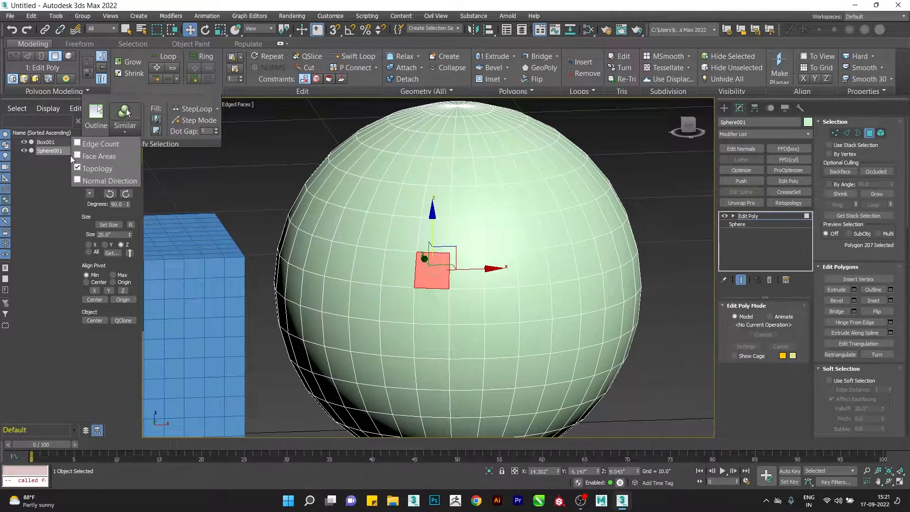
{"action": "left_click", "coordinate": [125, 114]}
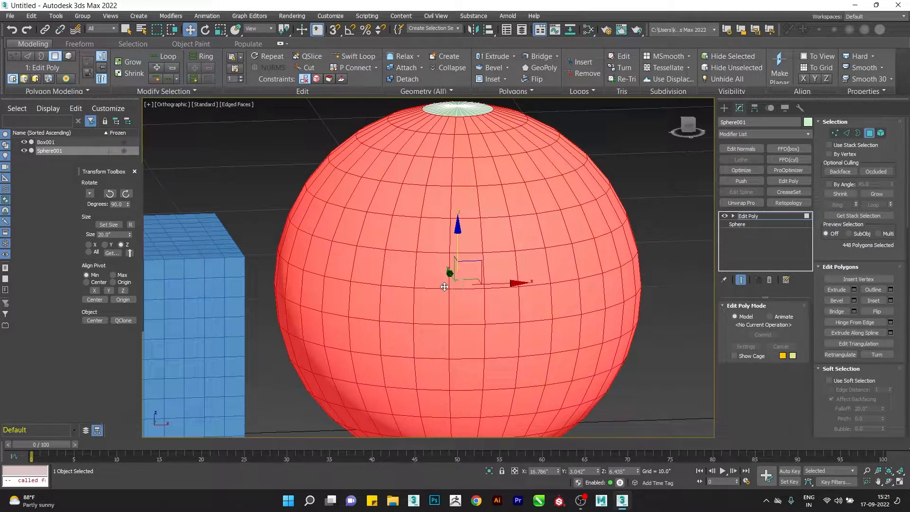
{"action": "middle_click_drag", "start_coordinate": [463, 202], "coordinate": [468, 220], "text": "alt"}
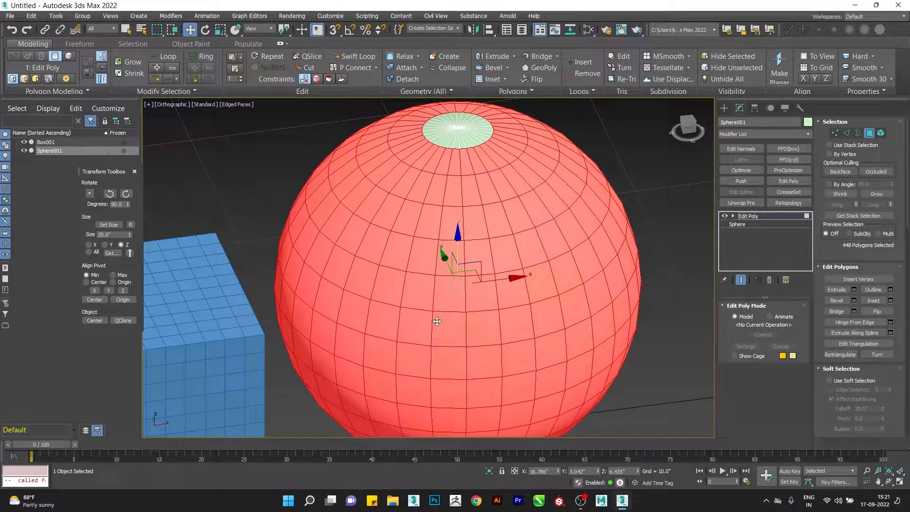
{"action": "middle_click_drag", "start_coordinate": [446, 326], "coordinate": [434, 262], "text": "alt"}
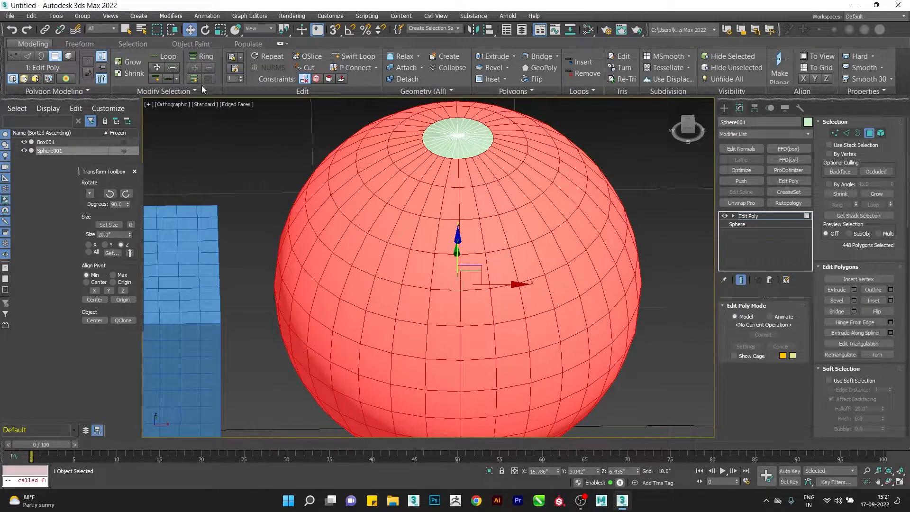
- Set Similar to match Normal Direction instead of Topology and select a single polygon on the sphere's front
{"action": "left_click", "coordinate": [192, 91]}
{"action": "left_click", "coordinate": [124, 132]}
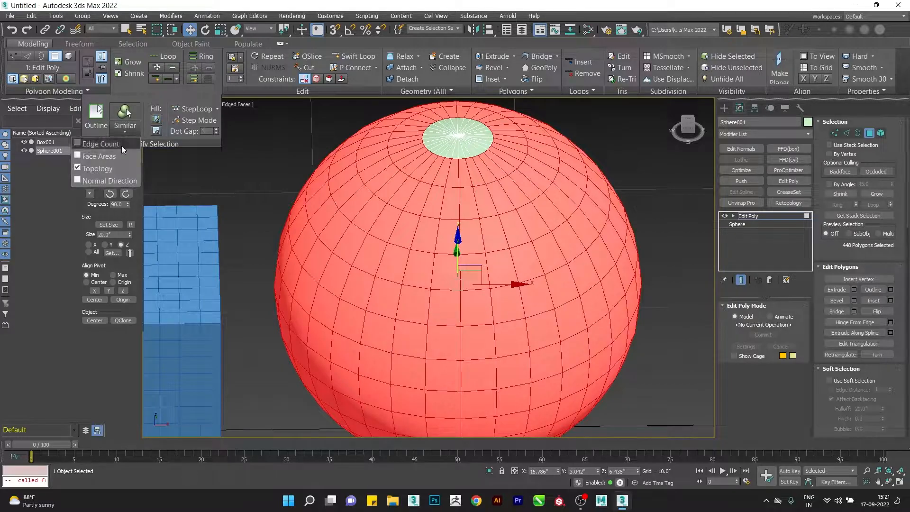
{"action": "left_click", "coordinate": [93, 169]}
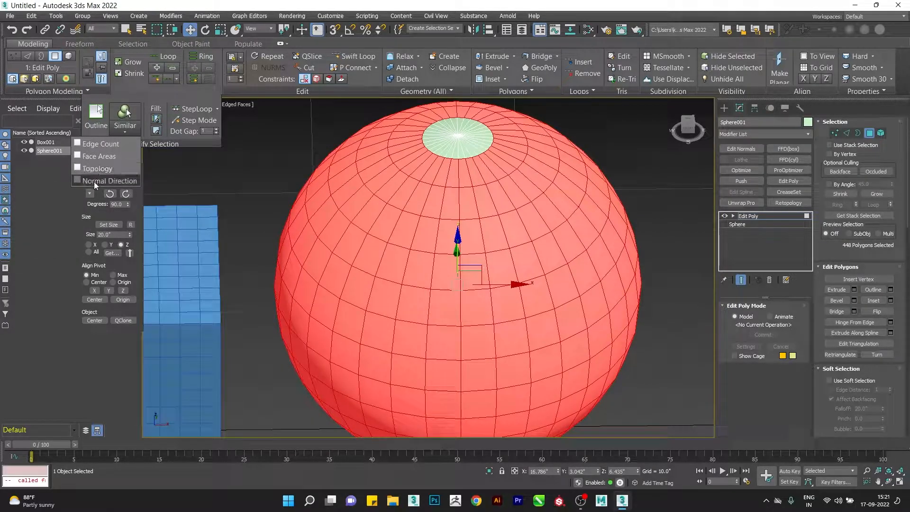
{"action": "left_click", "coordinate": [93, 182]}
{"action": "scroll", "coordinate": [479, 258], "scroll_direction": "down", "scroll_amount": 2}
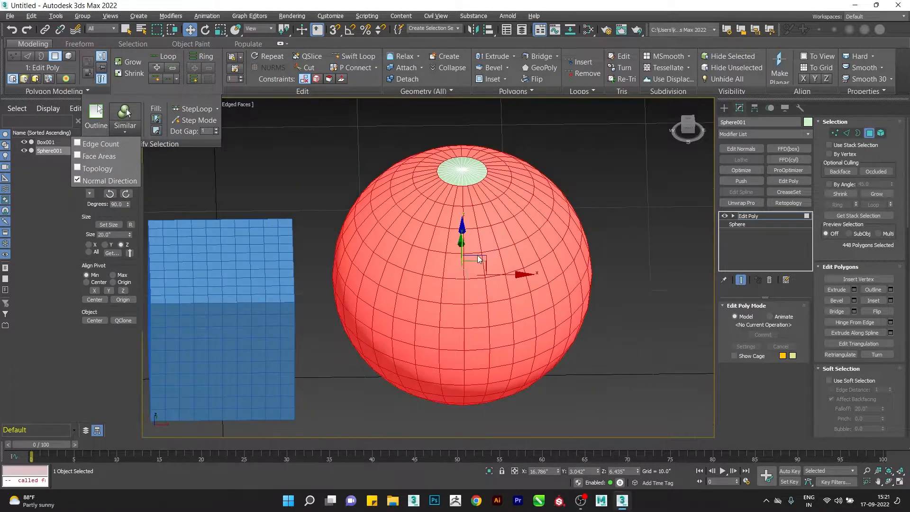
{"action": "left_click", "coordinate": [446, 326]}
{"action": "mouse_move", "coordinate": [462, 320]}
{"action": "middle_mouse_down", "text": "alt"}
{"action": "mouse_move", "coordinate": [475, 288]}
{"action": "mouse_move", "coordinate": [455, 318]}
{"action": "middle_mouse_up", "text": "alt"}
{"action": "scroll", "coordinate": [454, 318], "scroll_direction": "up", "scroll_amount": 3}
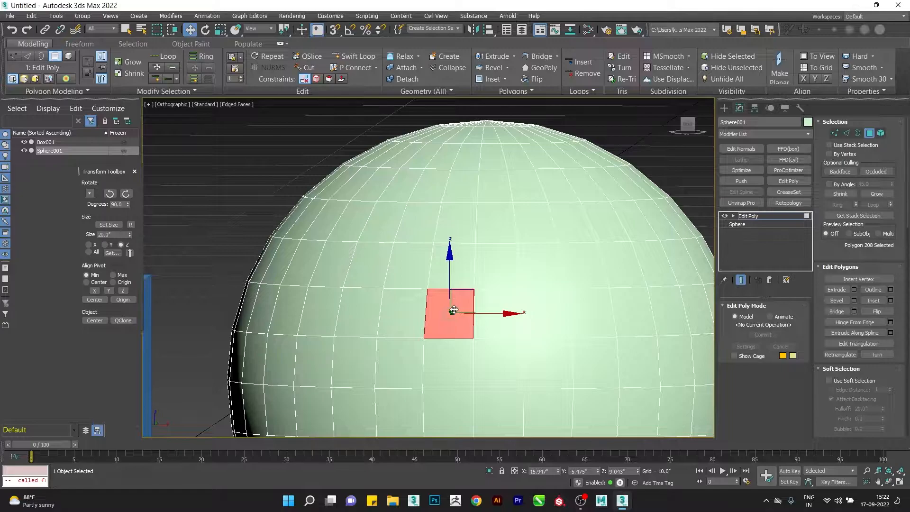
{"action": "middle_click_drag", "start_coordinate": [454, 309], "coordinate": [466, 307], "text": "alt"}
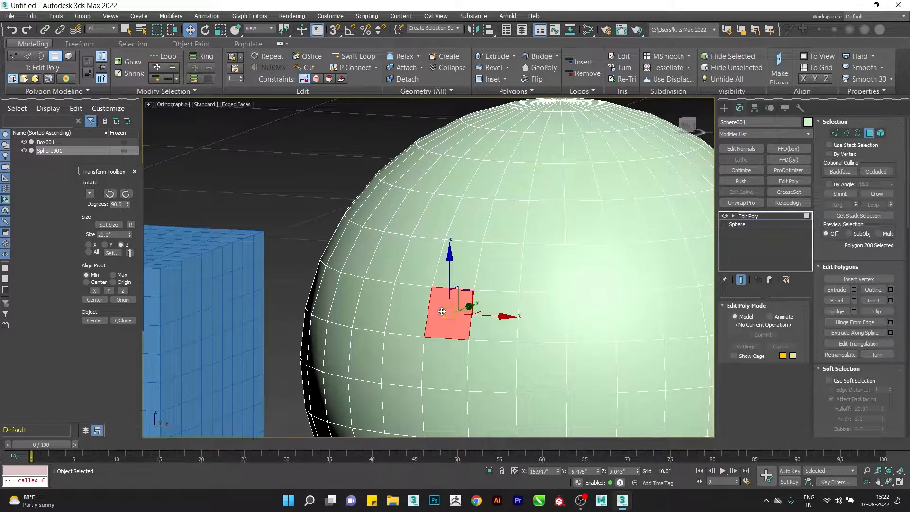
- Apply Similar by Normal Direction to the sphere's selected polygon and inspect the sphere from above
{"action": "left_click", "coordinate": [184, 93]}
{"action": "left_click", "coordinate": [131, 133]}
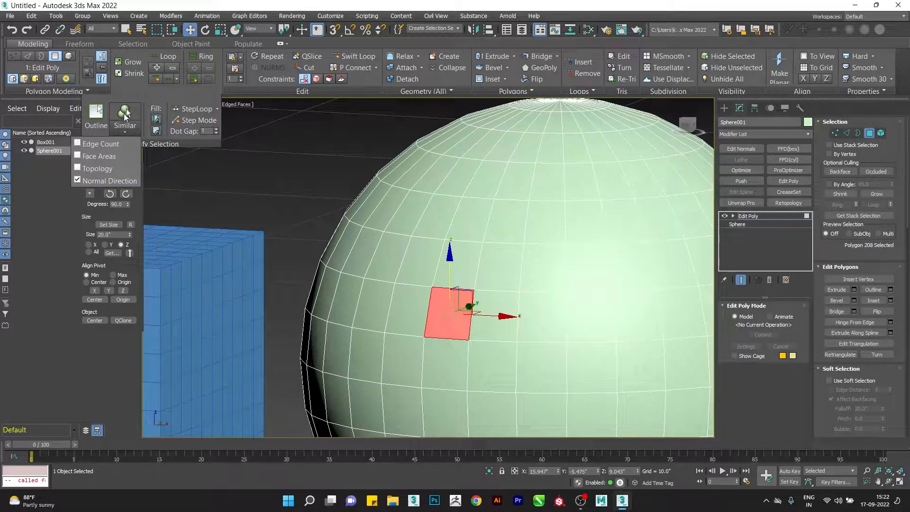
{"action": "left_click", "coordinate": [127, 113]}
{"action": "scroll", "coordinate": [303, 237], "scroll_direction": "down", "scroll_amount": 5}
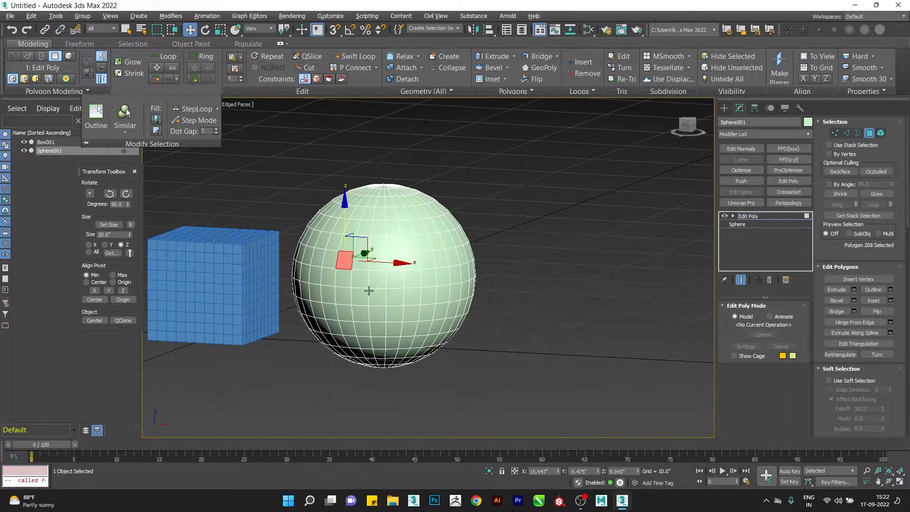
{"action": "middle_click_drag", "start_coordinate": [368, 291], "coordinate": [362, 310], "text": "alt"}
{"action": "scroll", "coordinate": [355, 273], "scroll_direction": "up", "scroll_amount": 5}
{"action": "middle_click_drag", "start_coordinate": [364, 274], "coordinate": [371, 303], "text": "alt"}
{"action": "scroll", "coordinate": [371, 303], "scroll_direction": "down", "scroll_amount": 4}
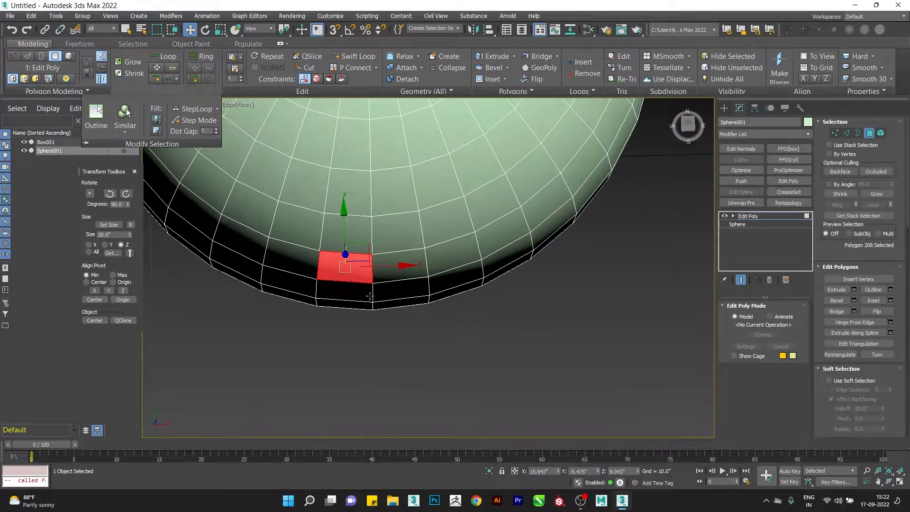
- Leave the sphere's polygon level, switch to the box and select a single polygon on its top face
{"action": "middle_click_drag", "start_coordinate": [399, 230], "coordinate": [476, 288]}
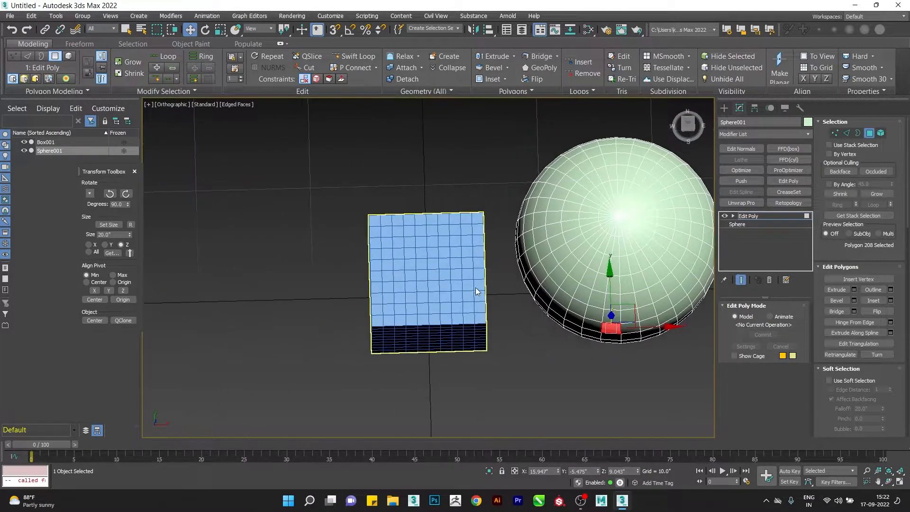
{"action": "left_click", "coordinate": [753, 215]}
{"action": "left_click", "coordinate": [459, 256]}
{"action": "middle_click_drag", "start_coordinate": [460, 256], "coordinate": [450, 274], "text": "alt"}
{"action": "scroll", "coordinate": [414, 257], "scroll_direction": "up", "scroll_amount": 2}
{"action": "middle_click_drag", "start_coordinate": [396, 264], "coordinate": [358, 272], "text": "alt"}
{"action": "key", "text": "4"}
{"action": "left_click", "coordinate": [368, 273]}
- Apply Similar by Normal Direction to the box's selected top polygon and examine the selection
{"action": "left_click", "coordinate": [195, 91]}
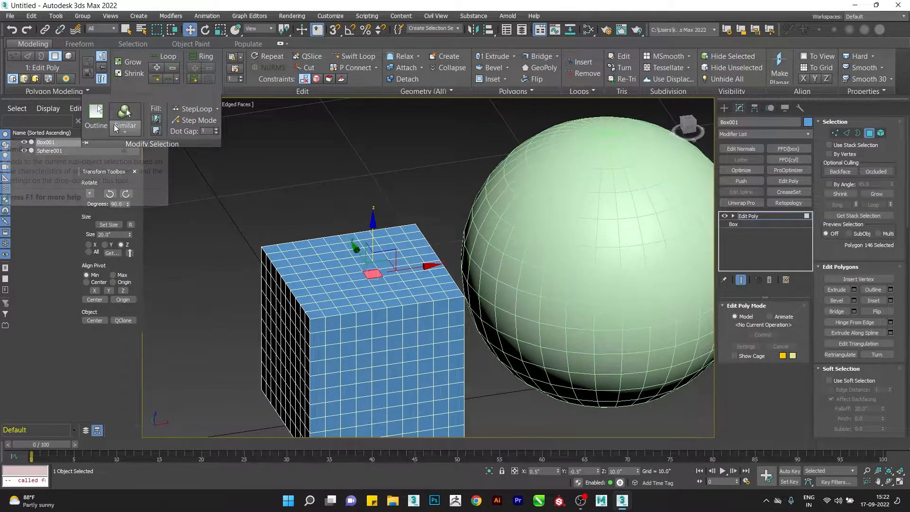
{"action": "left_click", "coordinate": [124, 133]}
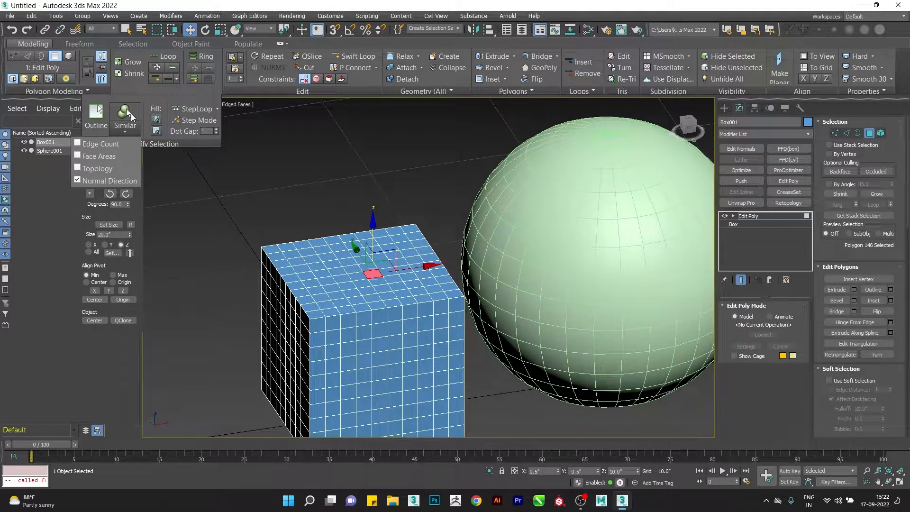
{"action": "left_click", "coordinate": [130, 116]}
{"action": "middle_click_drag", "start_coordinate": [363, 275], "coordinate": [382, 277], "text": "alt"}
{"action": "scroll", "coordinate": [356, 265], "scroll_direction": "up", "scroll_amount": 5}
{"action": "scroll", "coordinate": [371, 271], "scroll_direction": "down", "scroll_amount": 3}
{"action": "scroll", "coordinate": [368, 268], "scroll_direction": "up", "scroll_amount": 3}
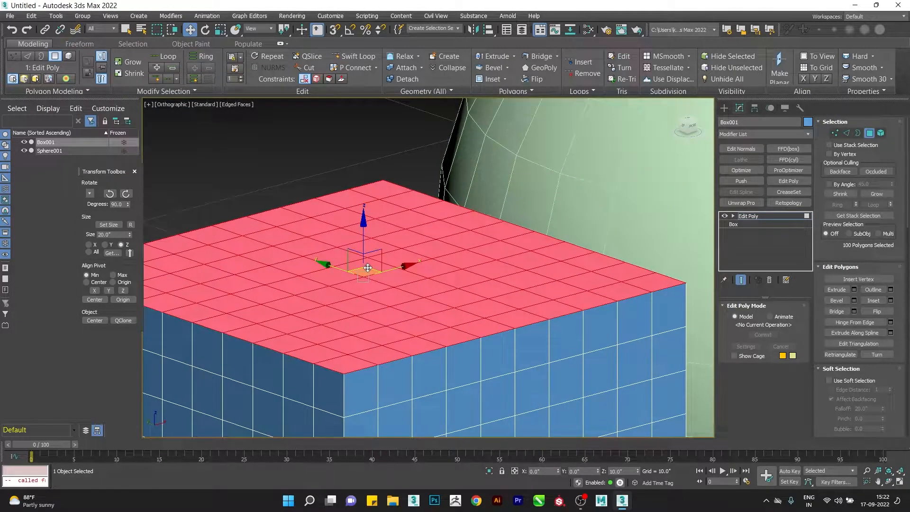
{"action": "scroll", "coordinate": [526, 269], "scroll_direction": "down", "scroll_amount": 2}
{"action": "middle_click_drag", "start_coordinate": [514, 279], "coordinate": [495, 279], "text": "alt"}
- Add an Edit Normals modifier to the box to examine its normal directions, and remove the modifier again
{"action": "left_click", "coordinate": [766, 216]}
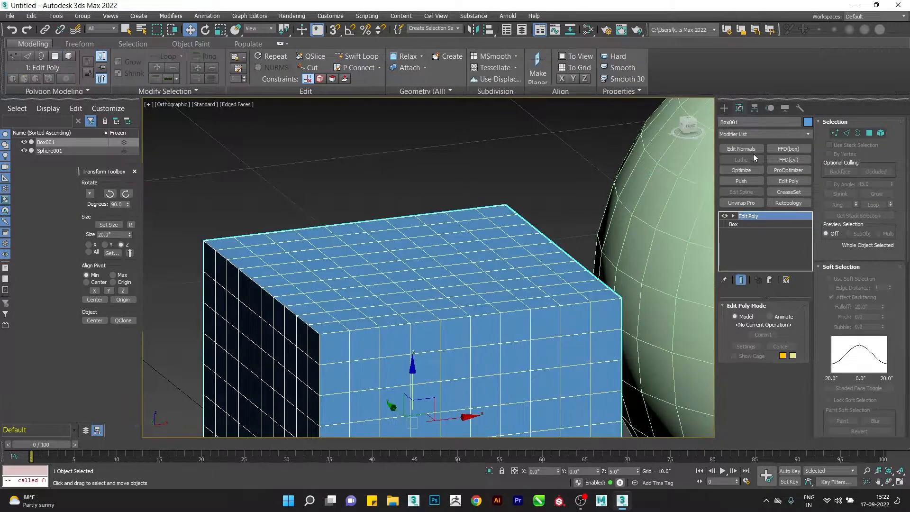
{"action": "left_click", "coordinate": [743, 132]}
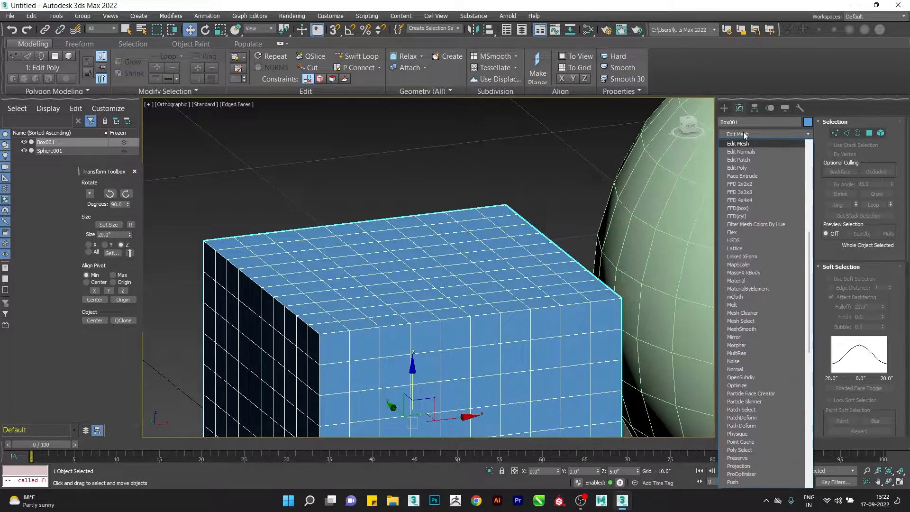
{"action": "mouse_move", "coordinate": [467, 264]}
{"action": "middle_mouse_down", "text": "alt"}
{"action": "mouse_move", "coordinate": [504, 246]}
{"action": "mouse_move", "coordinate": [507, 260]}
{"action": "mouse_move", "coordinate": [526, 267]}
{"action": "mouse_move", "coordinate": [467, 256]}
{"action": "mouse_move", "coordinate": [475, 276]}
{"action": "middle_mouse_up", "text": "alt"}
{"action": "scroll", "coordinate": [591, 347], "scroll_direction": "up", "scroll_amount": 4}
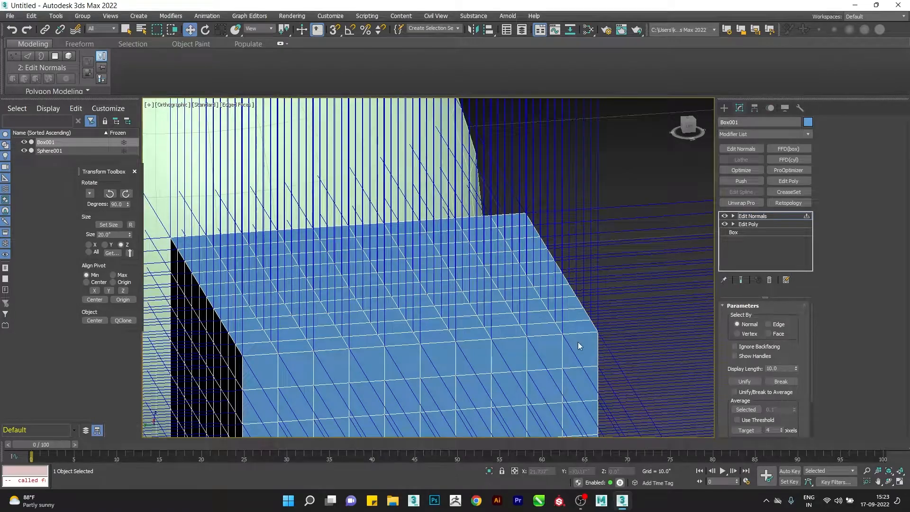
{"action": "scroll", "coordinate": [601, 283], "scroll_direction": "down", "scroll_amount": 3}
{"action": "middle_click_drag", "start_coordinate": [601, 284], "coordinate": [508, 301], "text": "alt"}
{"action": "scroll", "coordinate": [629, 260], "scroll_direction": "down", "scroll_amount": 2}
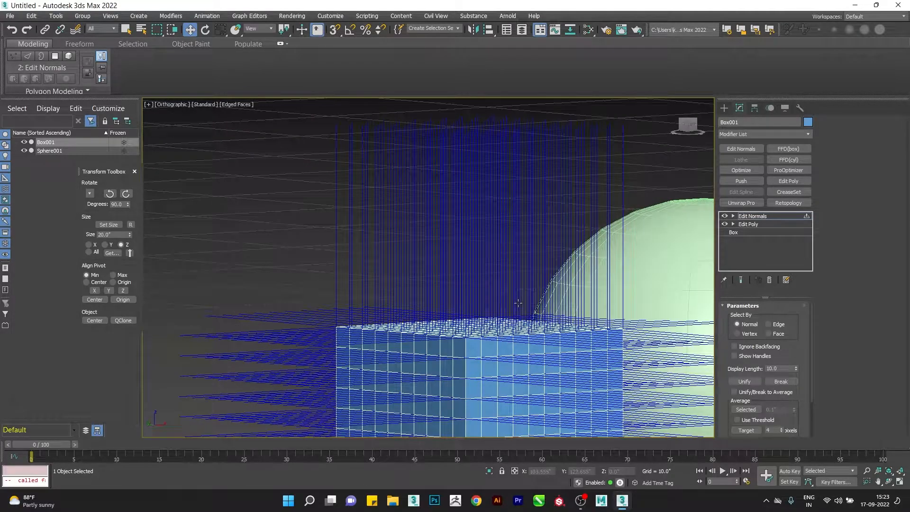
{"action": "middle_click_drag", "start_coordinate": [486, 316], "coordinate": [560, 321], "text": "alt"}
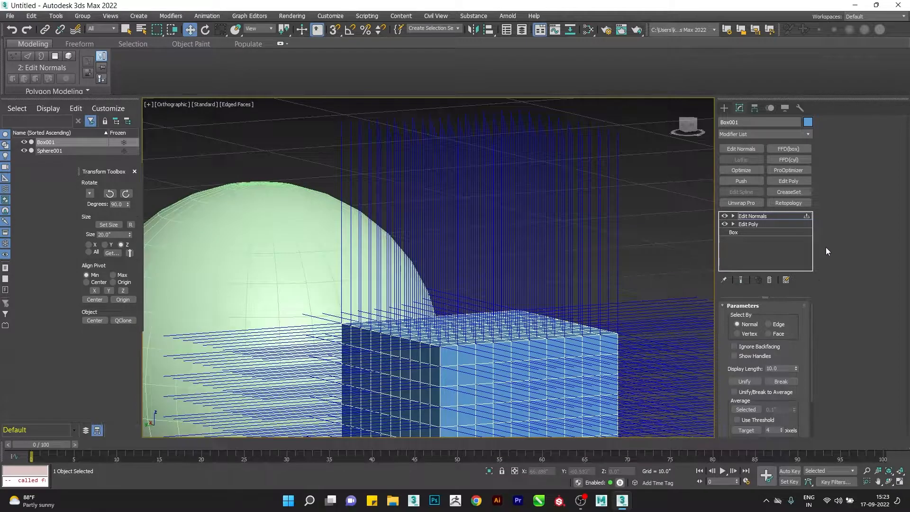
{"action": "left_click", "coordinate": [769, 280]}
- Return to the box's polygon level and reveal the additional Modify Selection tools
{"action": "middle_click_drag", "start_coordinate": [457, 323], "coordinate": [343, 280], "text": "alt"}
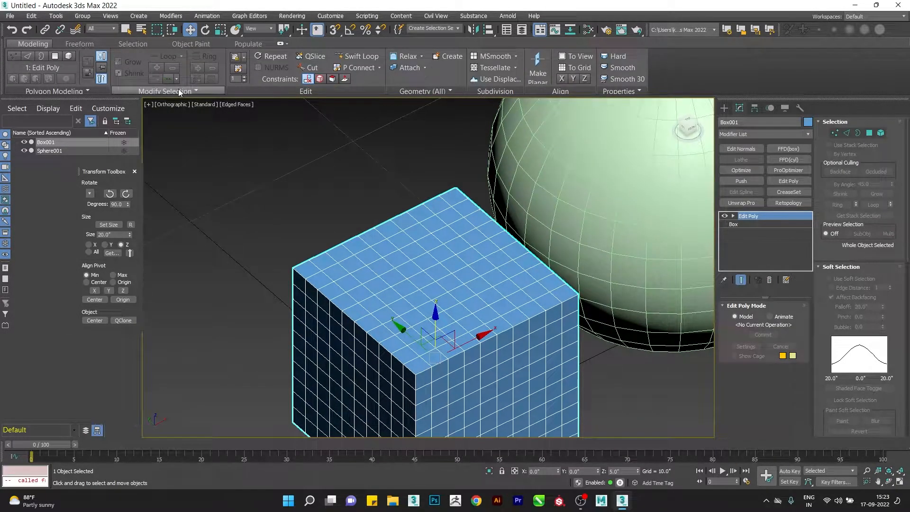
{"action": "middle_click_drag", "start_coordinate": [488, 254], "coordinate": [448, 271]}
{"action": "key", "text": "4"}
{"action": "left_click", "coordinate": [166, 91]}
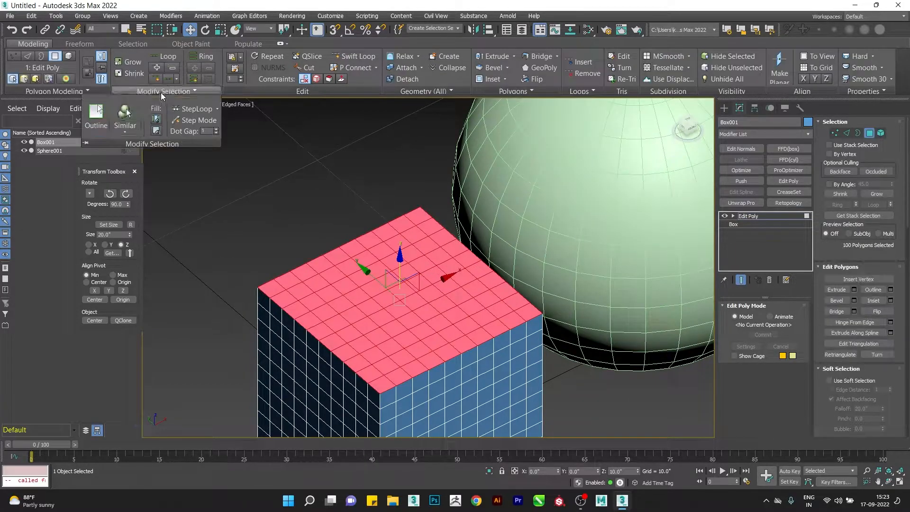
{"action": "scroll", "coordinate": [548, 332], "scroll_direction": "down", "scroll_amount": 3}
{"action": "middle_click_drag", "start_coordinate": [548, 308], "coordinate": [475, 325]}
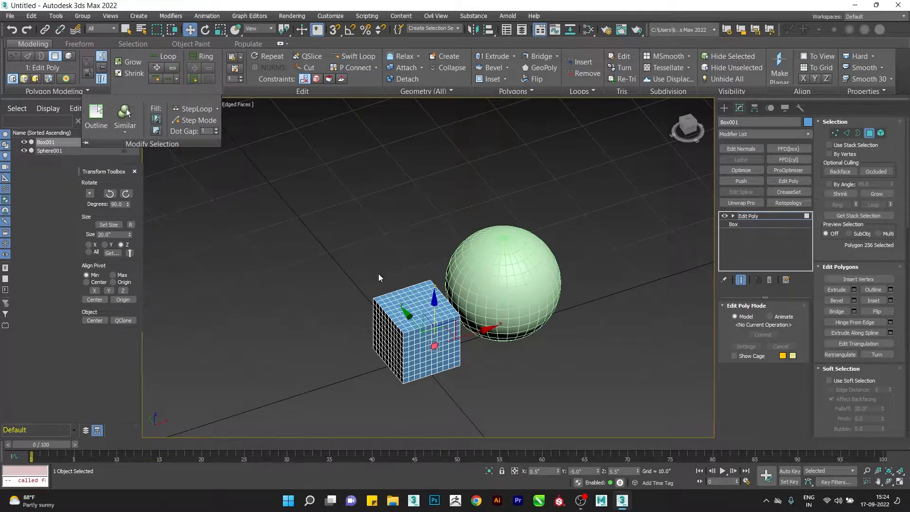
- Select two diagonally opposite polygons on the box's front face and apply Fill to select everything between them
{"action": "scroll", "coordinate": [370, 272], "scroll_direction": "down", "scroll_amount": 2}
{"action": "middle_click_drag", "start_coordinate": [412, 303], "coordinate": [415, 290], "text": "alt"}
{"action": "scroll", "coordinate": [415, 296], "scroll_direction": "up", "scroll_amount": 4}
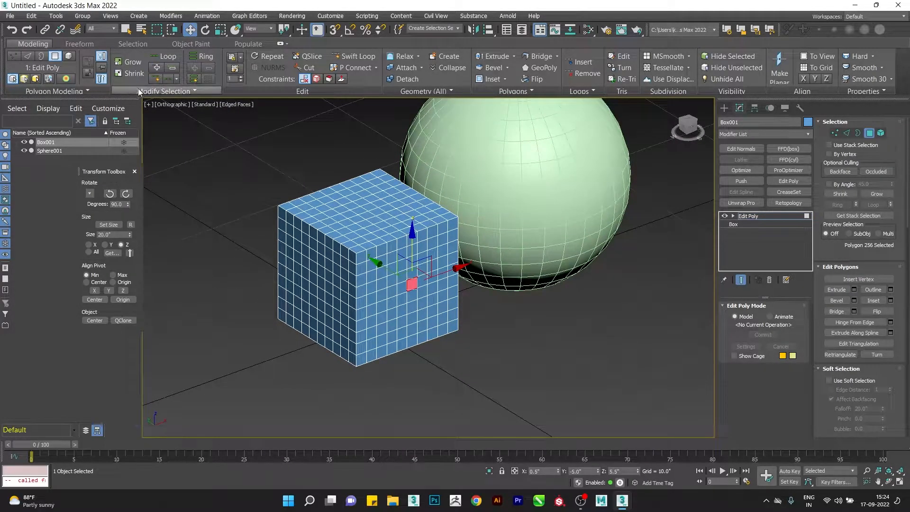
{"action": "left_click", "coordinate": [161, 88]}
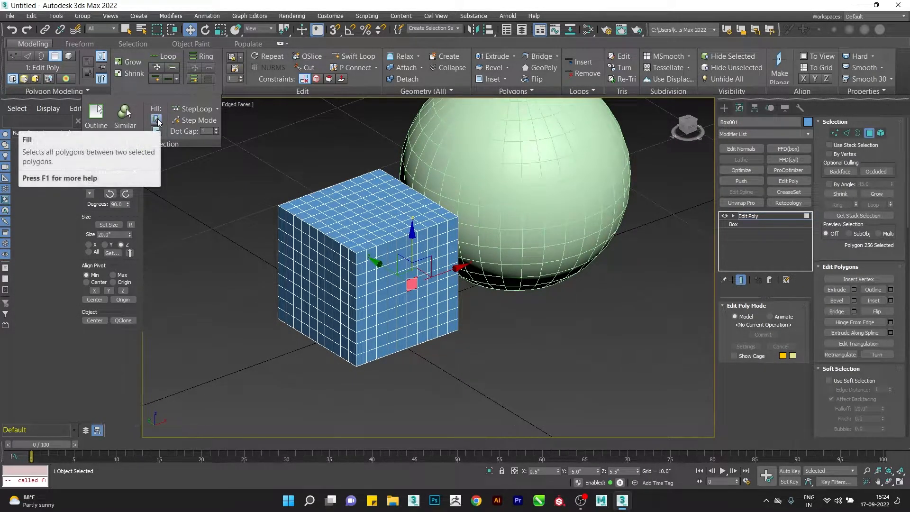
{"action": "scroll", "coordinate": [393, 280], "scroll_direction": "up", "scroll_amount": 3}
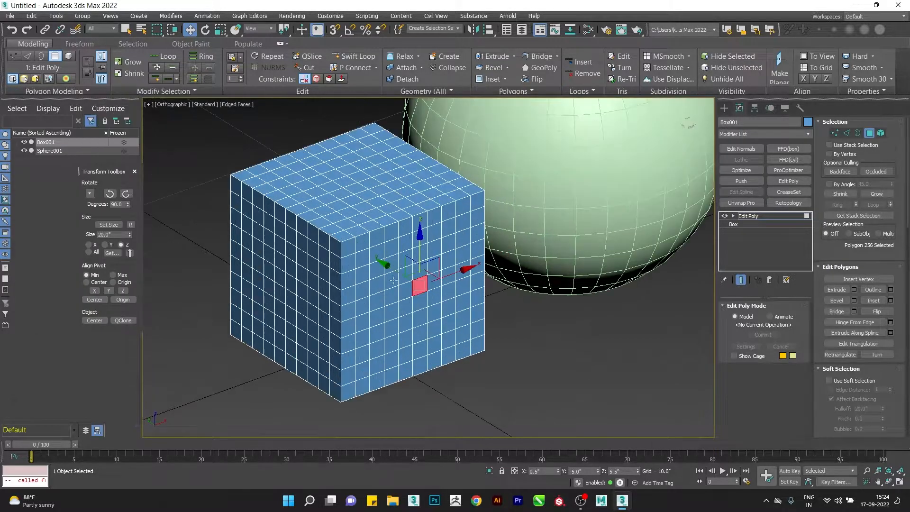
{"action": "left_click", "coordinate": [363, 256]}
{"action": "middle_click_drag", "start_coordinate": [363, 256], "coordinate": [466, 323], "text": "alt"}
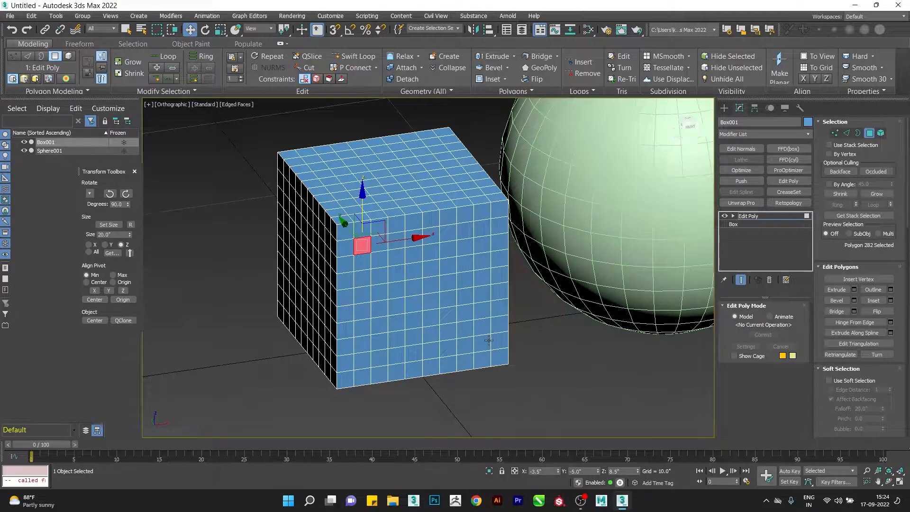
{"action": "left_click", "coordinate": [484, 342], "text": "ctrl"}
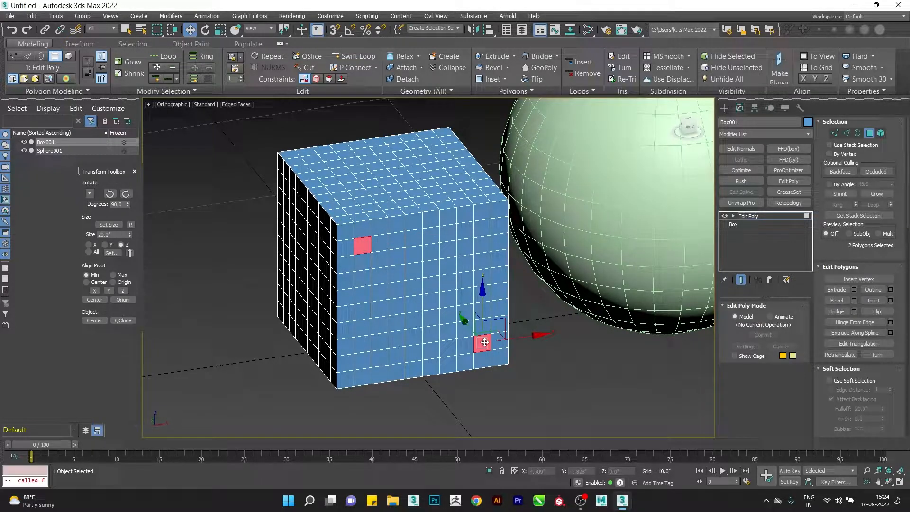
{"action": "left_click", "coordinate": [145, 92]}
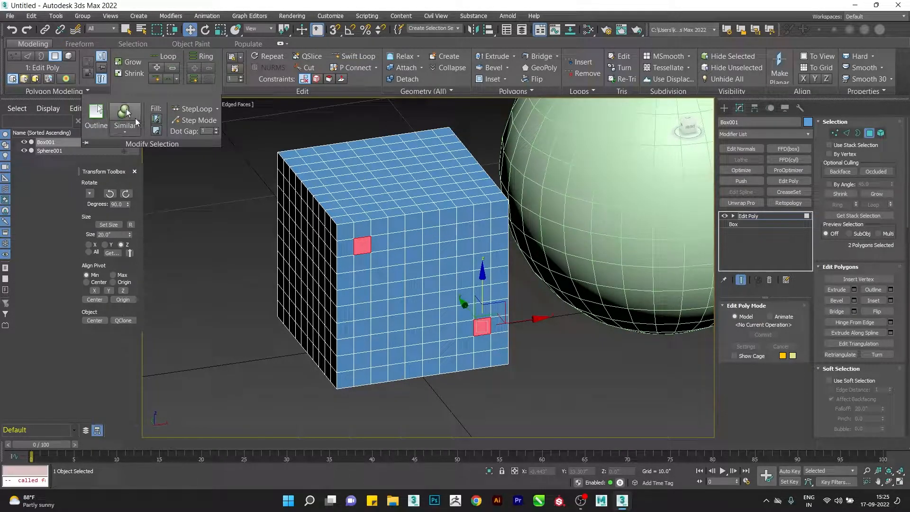
{"action": "left_click", "coordinate": [157, 121]}
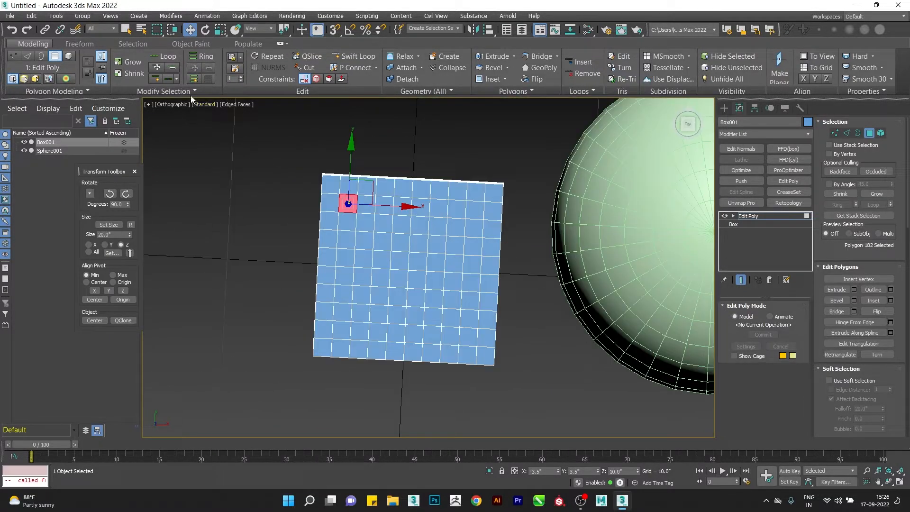
- Select a closed square frame of polygons, one row in from the edges of the box's top face, with Point To Point Selection
{"action": "left_click", "coordinate": [191, 92]}
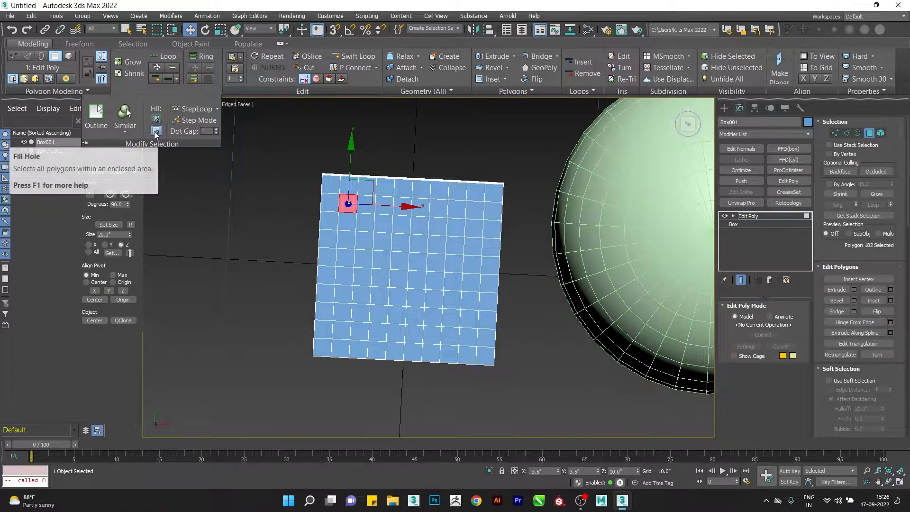
{"action": "middle_click_drag", "start_coordinate": [363, 236], "coordinate": [359, 278], "text": "alt"}
{"action": "left_click", "coordinate": [517, 185]}
{"action": "left_click", "coordinate": [328, 258]}
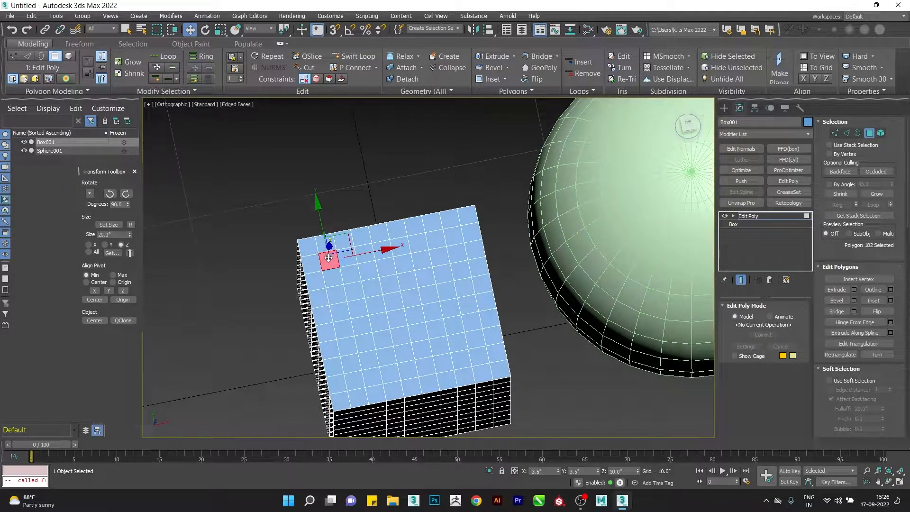
{"action": "left_click", "coordinate": [334, 273], "text": "ctrl"}
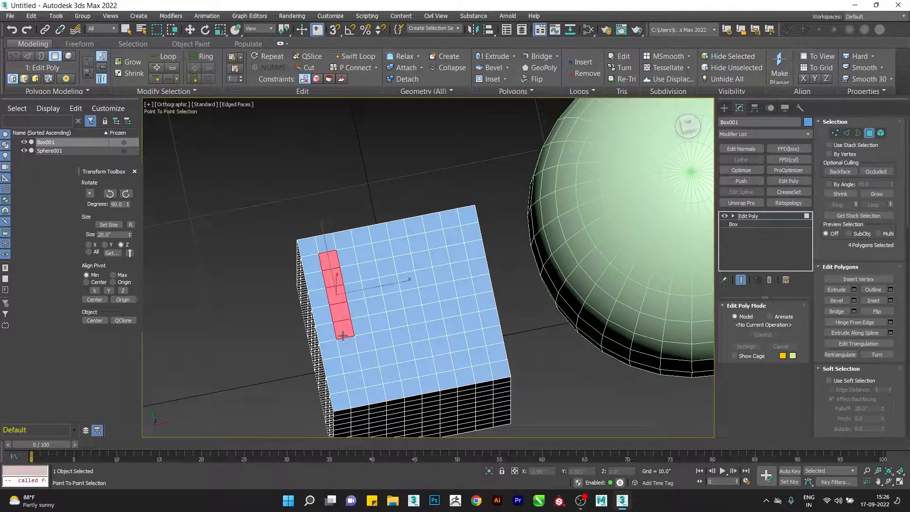
{"action": "left_click", "coordinate": [355, 382]}
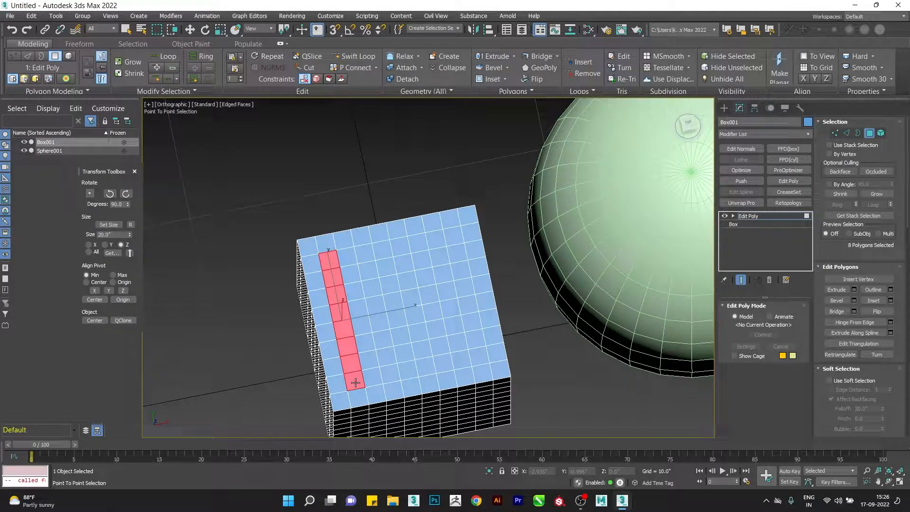
{"action": "left_click", "coordinate": [484, 366]}
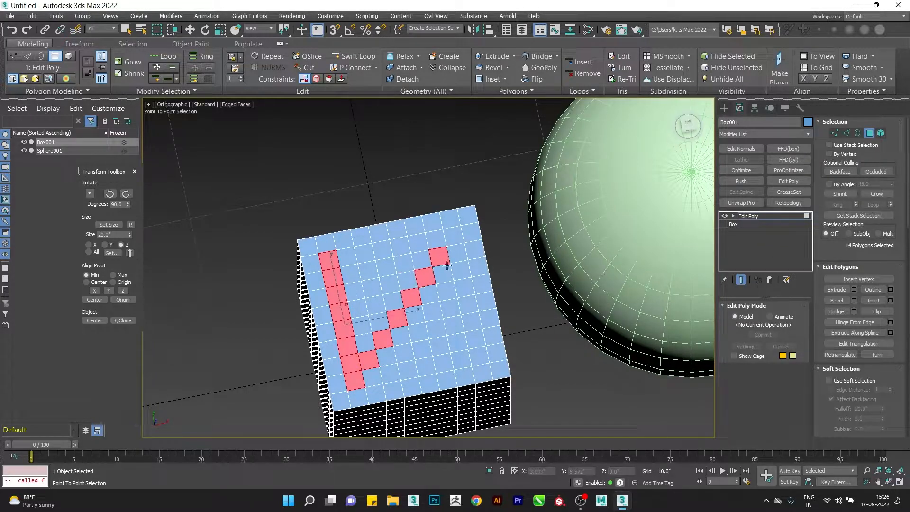
{"action": "left_click", "coordinate": [479, 358]}
{"action": "left_click", "coordinate": [450, 241]}
{"action": "left_click", "coordinate": [337, 256]}
{"action": "key", "text": "w"}
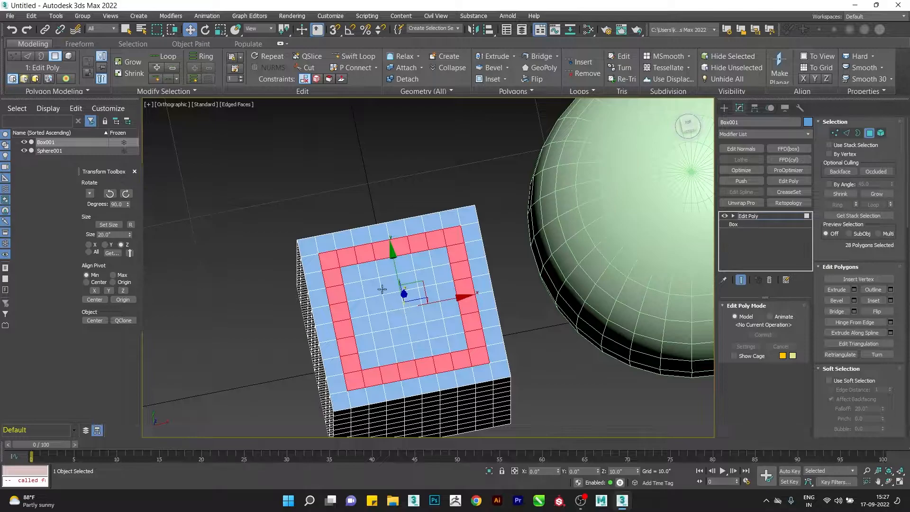
- Add one polygon inside the square frame to the selection and apply Fill Hole to select the enclosed area
{"action": "middle_click_drag", "start_coordinate": [392, 306], "coordinate": [375, 310], "text": "alt"}
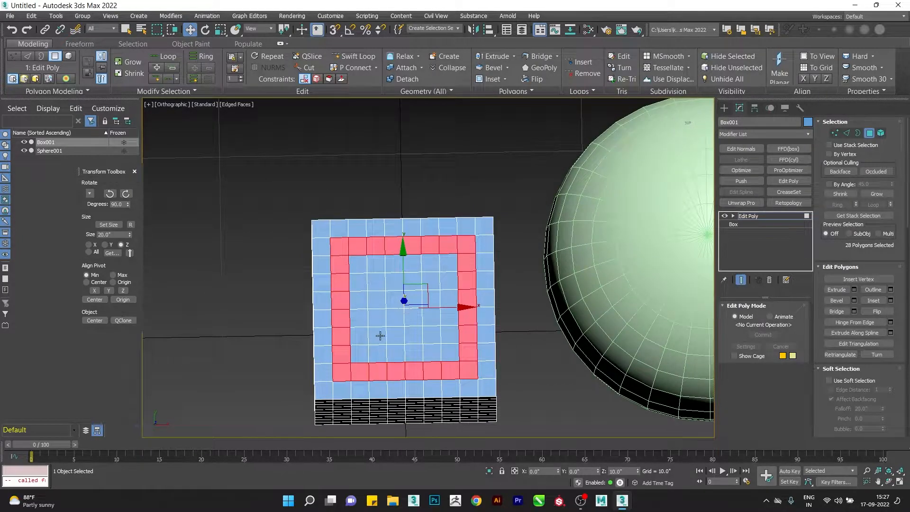
{"action": "left_click", "coordinate": [391, 306], "text": "ctrl"}
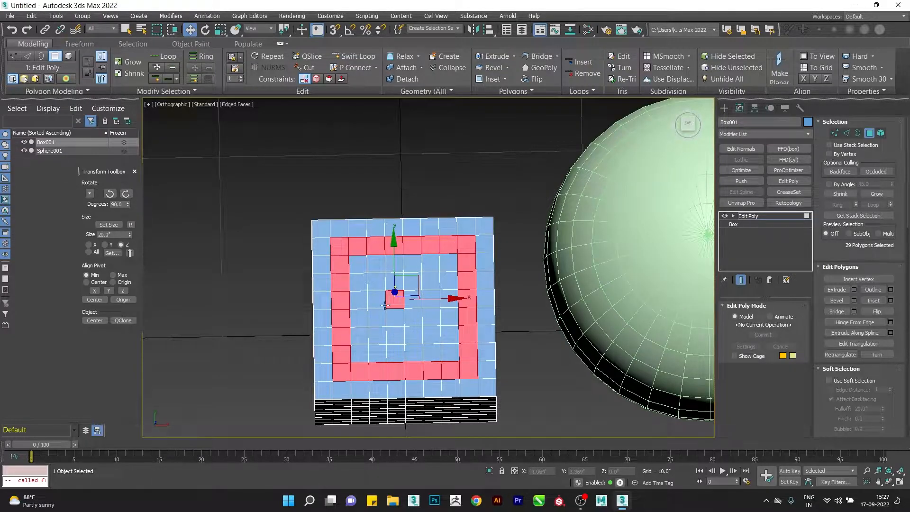
{"action": "left_click", "coordinate": [159, 90]}
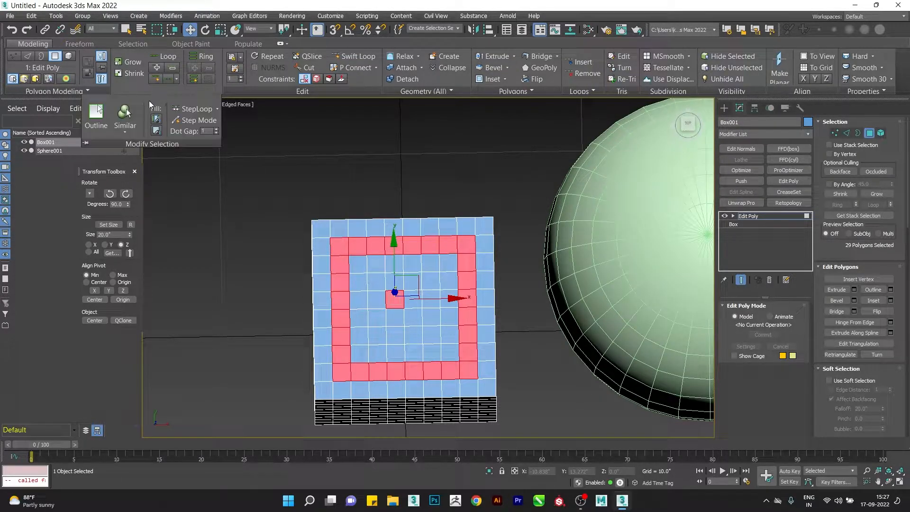
{"action": "left_click", "coordinate": [160, 131]}
{"action": "middle_click_drag", "start_coordinate": [507, 304], "coordinate": [431, 170], "text": "alt"}
{"action": "scroll", "coordinate": [431, 171], "scroll_direction": "up", "scroll_amount": 2}
{"action": "scroll", "coordinate": [431, 172], "scroll_direction": "down", "scroll_amount": 3}
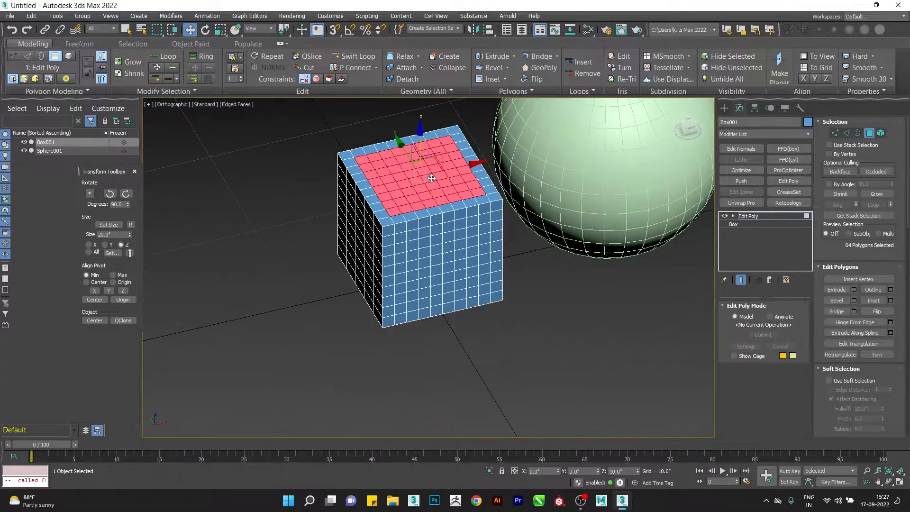
- Select a closed outline of polygons with a protruding notch on the box's front face using Point To Point Selection
{"action": "middle_click_drag", "start_coordinate": [457, 249], "coordinate": [433, 203], "text": "alt"}
{"action": "scroll", "coordinate": [380, 208], "scroll_direction": "up", "scroll_amount": 2}
{"action": "left_click", "coordinate": [404, 207]}
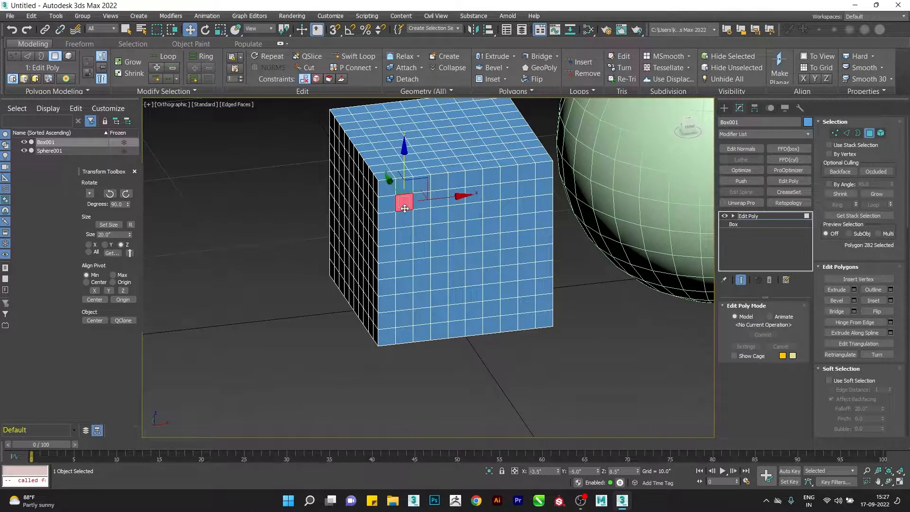
{"action": "left_click", "coordinate": [404, 221], "text": "ctrl"}
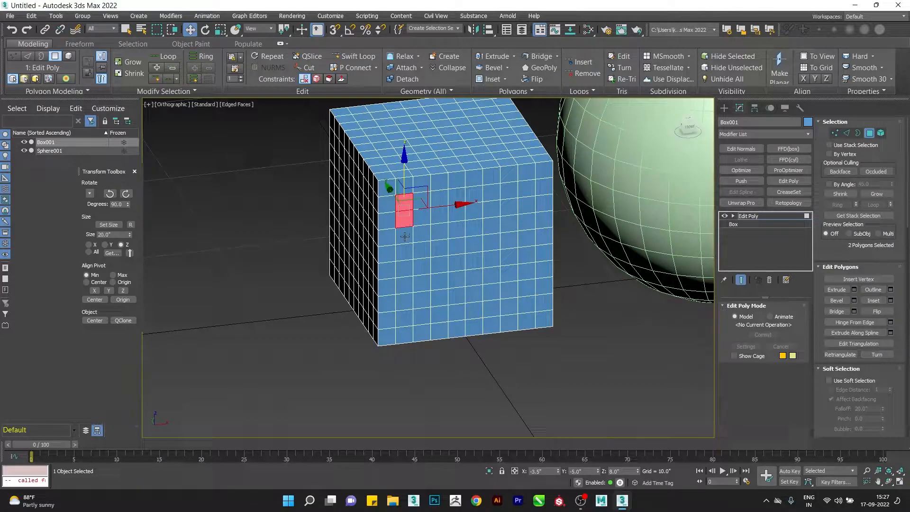
{"action": "key", "text": "shift"}
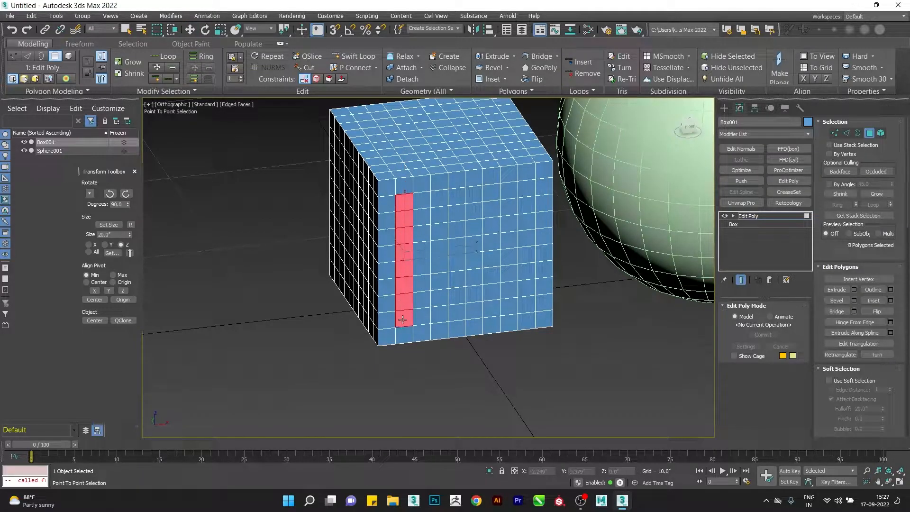
{"action": "left_click", "coordinate": [490, 306]}
{"action": "left_click", "coordinate": [490, 273]}
{"action": "left_click", "coordinate": [529, 271]}
{"action": "left_click", "coordinate": [531, 237]}
{"action": "left_click", "coordinate": [532, 226]}
{"action": "left_click", "coordinate": [490, 223]}
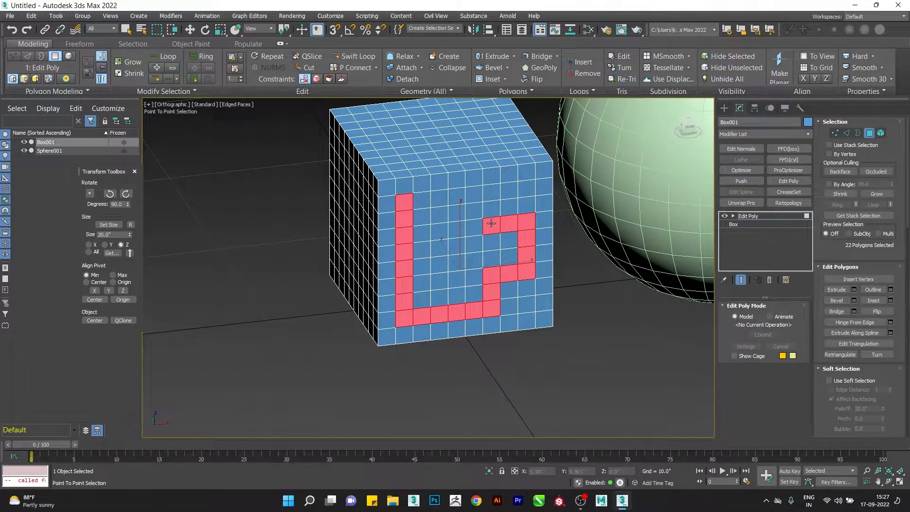
{"action": "left_click", "coordinate": [491, 176]}
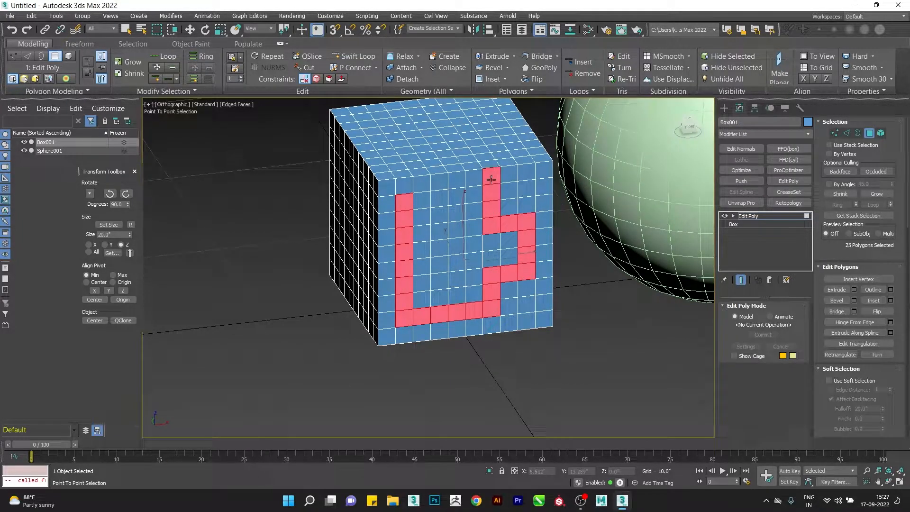
{"action": "left_click", "coordinate": [420, 176]}
{"action": "left_click", "coordinate": [403, 182]}
{"action": "key", "text": "w"}
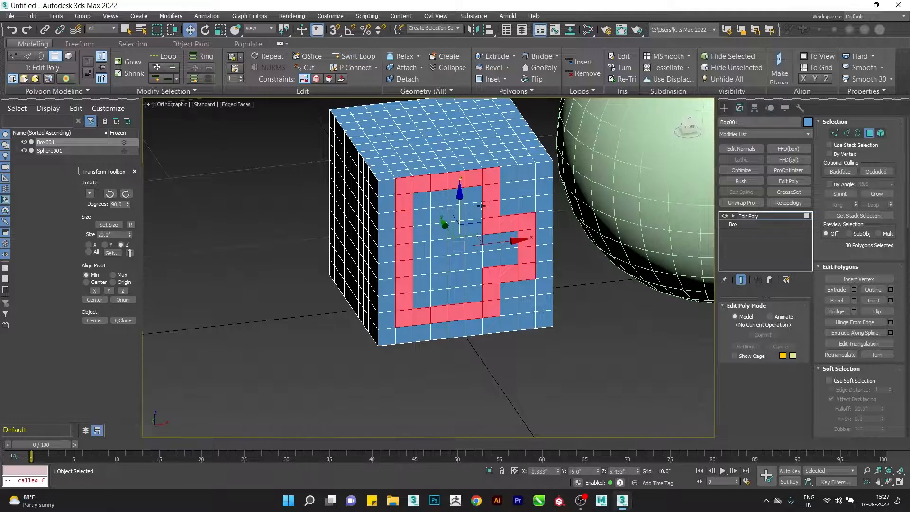
- Add one polygon inside the irregular front-face outline to the selection and fill the enclosed area with Fill Hole
{"action": "left_click", "coordinate": [441, 248], "text": "ctrl"}
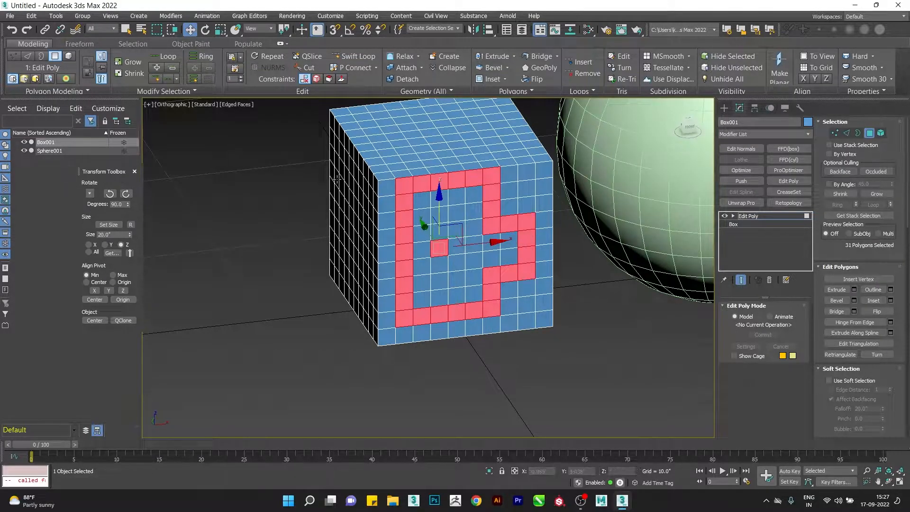
{"action": "left_click", "coordinate": [204, 90]}
{"action": "left_click", "coordinate": [155, 120]}
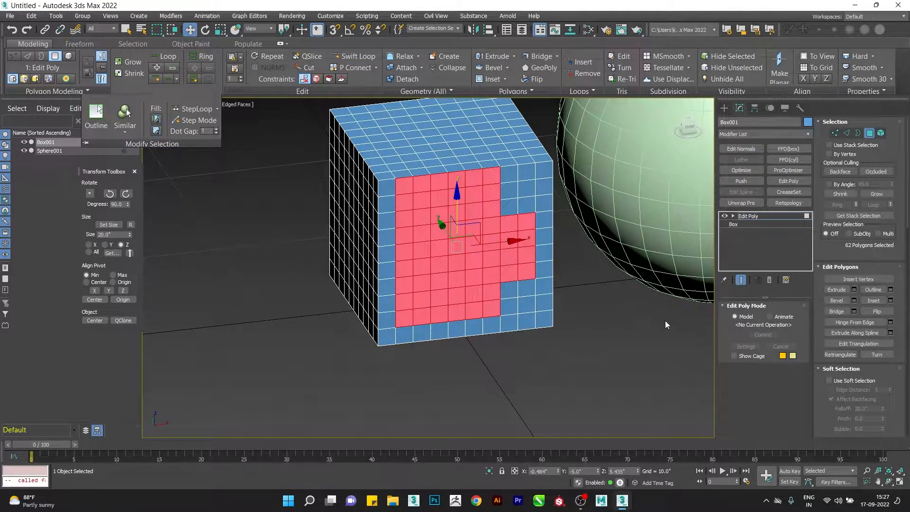
{"action": "middle_click_drag", "start_coordinate": [507, 262], "coordinate": [489, 266], "text": "alt"}
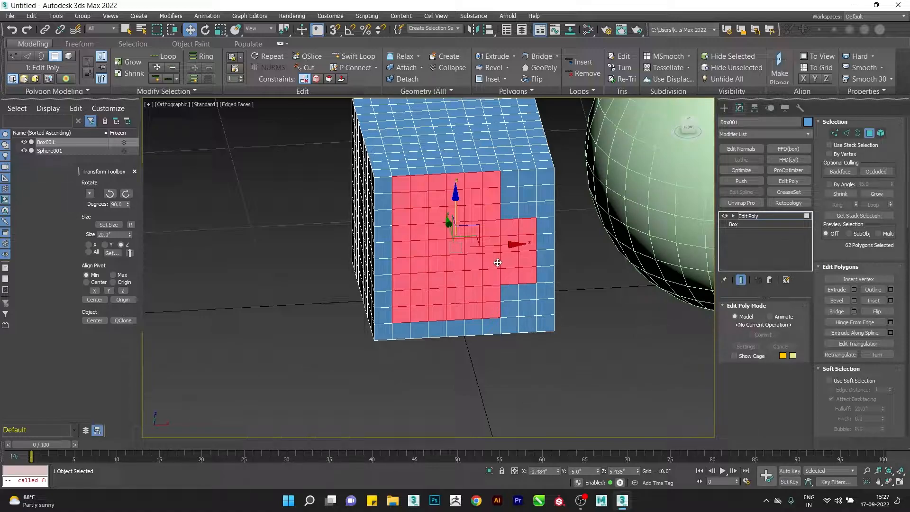
- Select partial polygon loops between picked end polygons on the box's top face, two across its full depth and one six polygons wide
{"action": "left_click", "coordinate": [184, 92]}
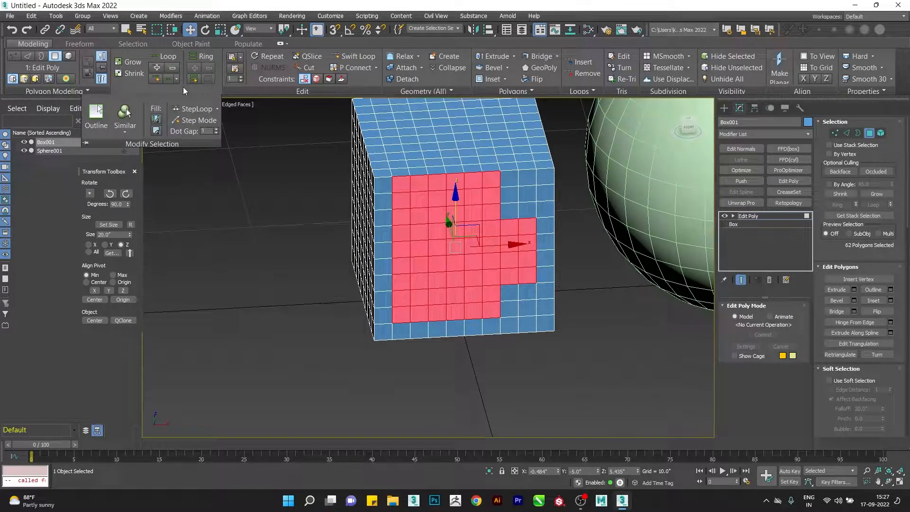
{"action": "middle_click_drag", "start_coordinate": [470, 206], "coordinate": [454, 325], "text": "alt"}
{"action": "left_click", "coordinate": [429, 298]}
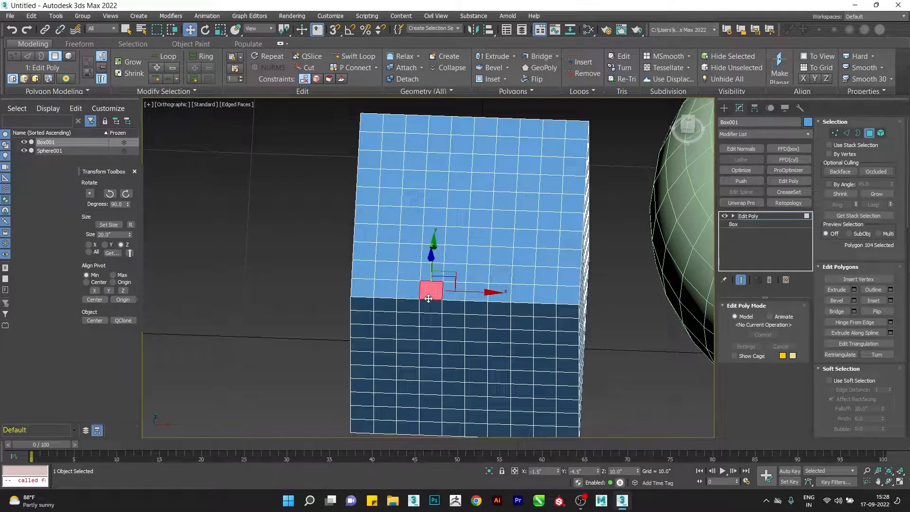
{"action": "left_click", "coordinate": [442, 124], "text": "shift"}
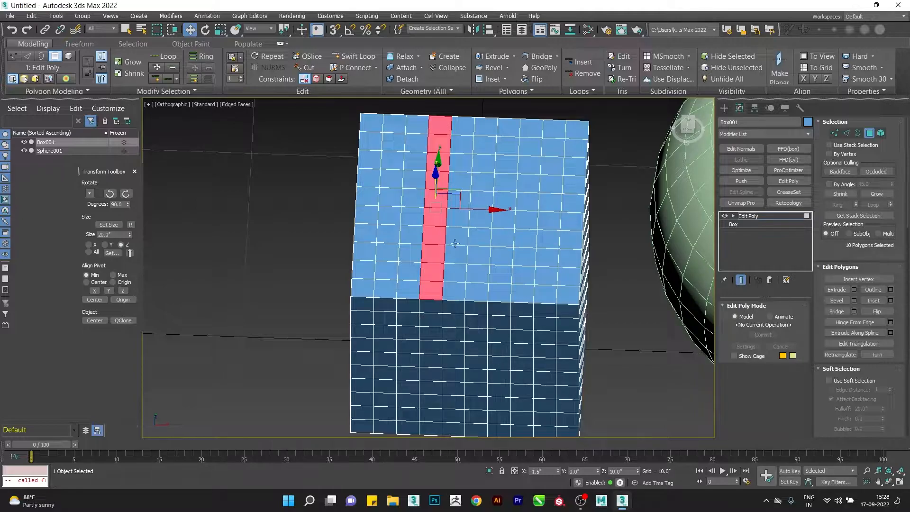
{"action": "left_click", "coordinate": [477, 294]}
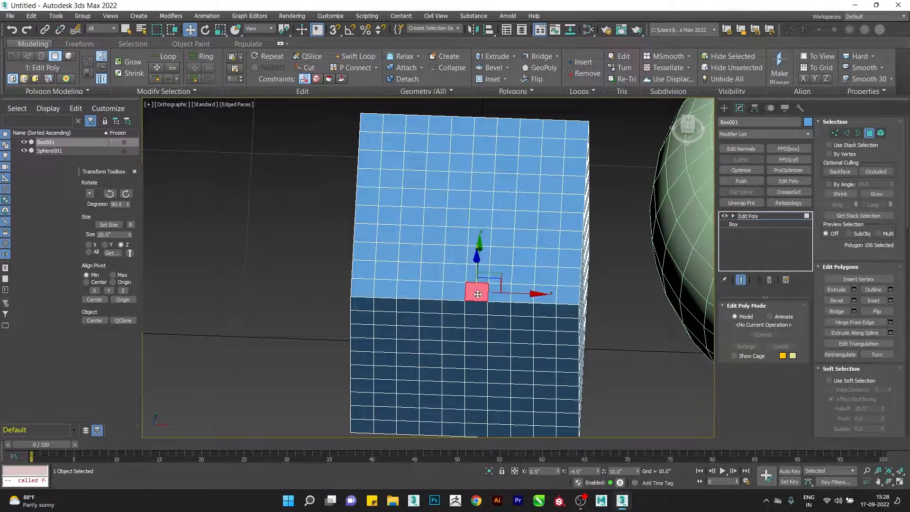
{"action": "left_click", "coordinate": [482, 128], "text": "shift"}
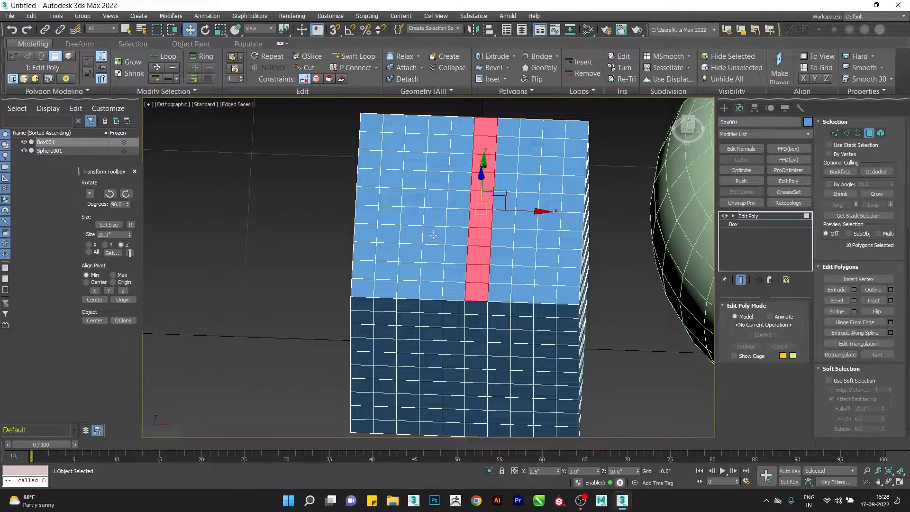
{"action": "left_click", "coordinate": [411, 233]}
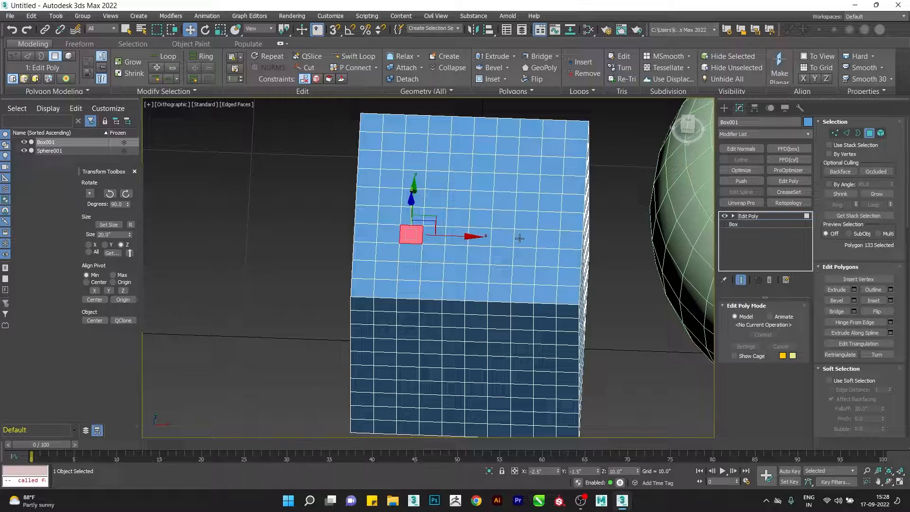
{"action": "left_click", "coordinate": [520, 237], "text": "shift"}
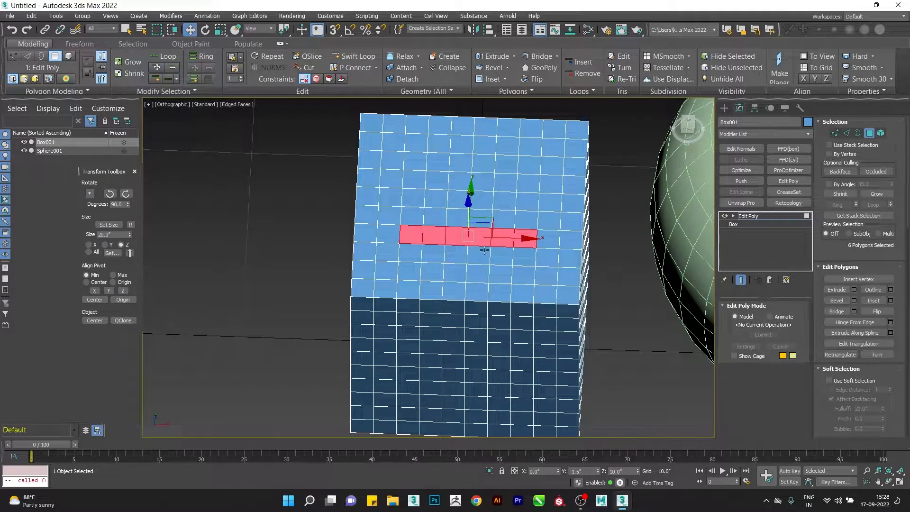
- Turn on Step Mode for selecting polygons on the box's top face
{"action": "middle_click_drag", "start_coordinate": [529, 262], "coordinate": [448, 275], "text": "alt"}
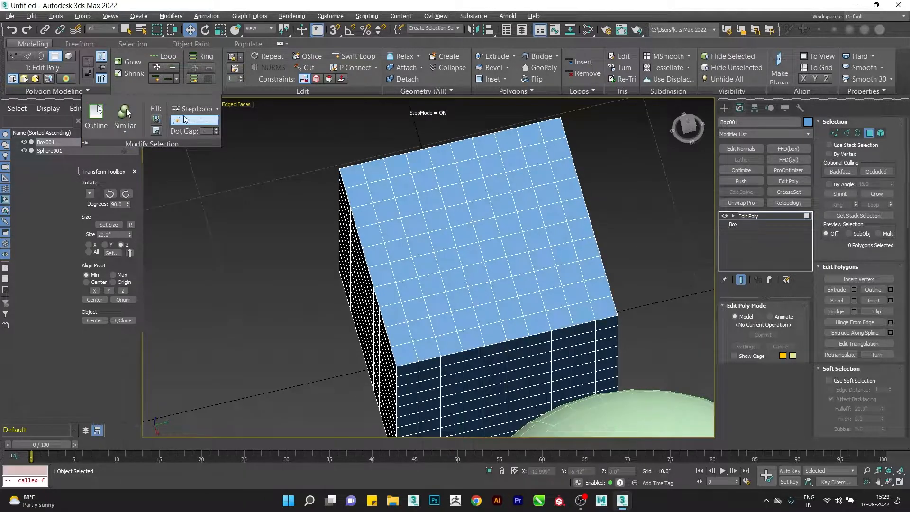
{"action": "left_click", "coordinate": [185, 121]}
{"action": "left_click", "coordinate": [187, 119]}
{"action": "middle_click_drag", "start_coordinate": [440, 288], "coordinate": [403, 305]}
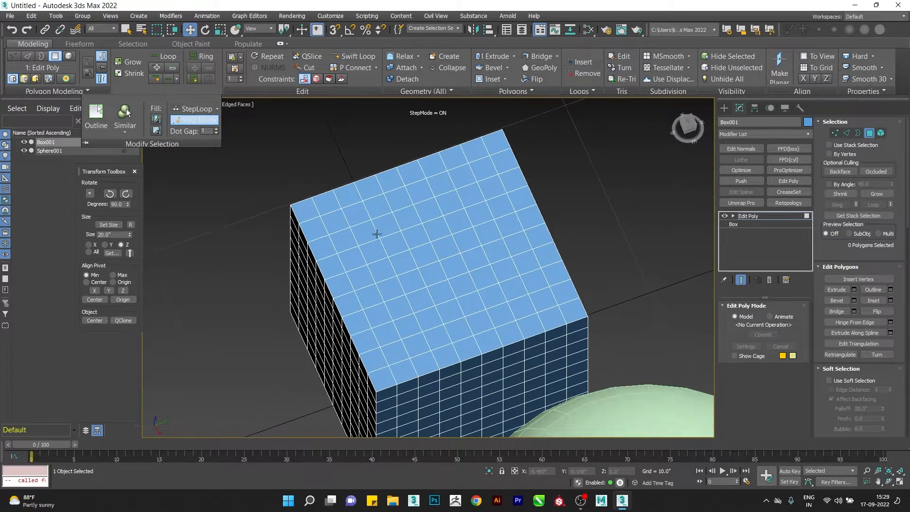
- Select connected strips of polygons around and across the box's top face by picking successive corner polygons in Step Mode
{"action": "left_click", "coordinate": [377, 207]}
{"action": "left_click", "coordinate": [438, 333]}
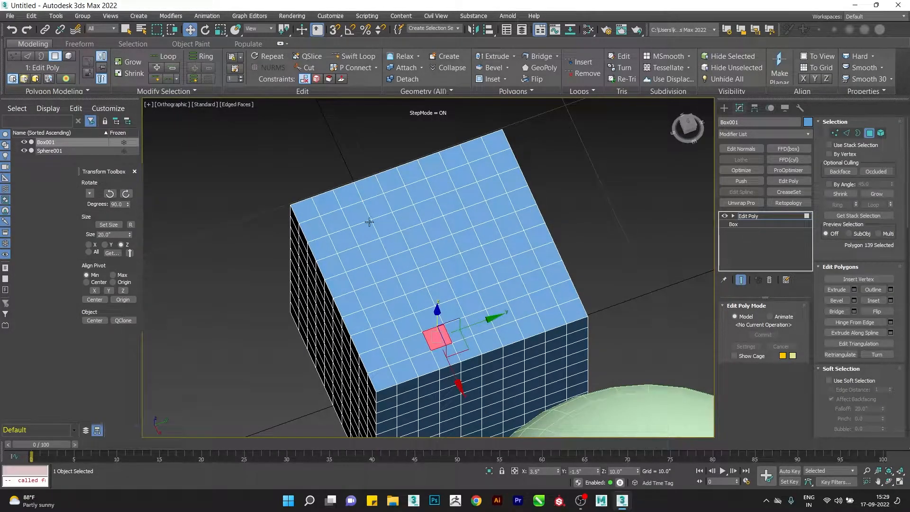
{"action": "left_click", "coordinate": [503, 163], "text": "shift"}
{"action": "left_click", "coordinate": [563, 294], "text": "shift"}
{"action": "left_click", "coordinate": [506, 308], "text": "shift"}
{"action": "left_click", "coordinate": [505, 332], "text": "shift"}
{"action": "left_click", "coordinate": [392, 376], "text": "shift"}
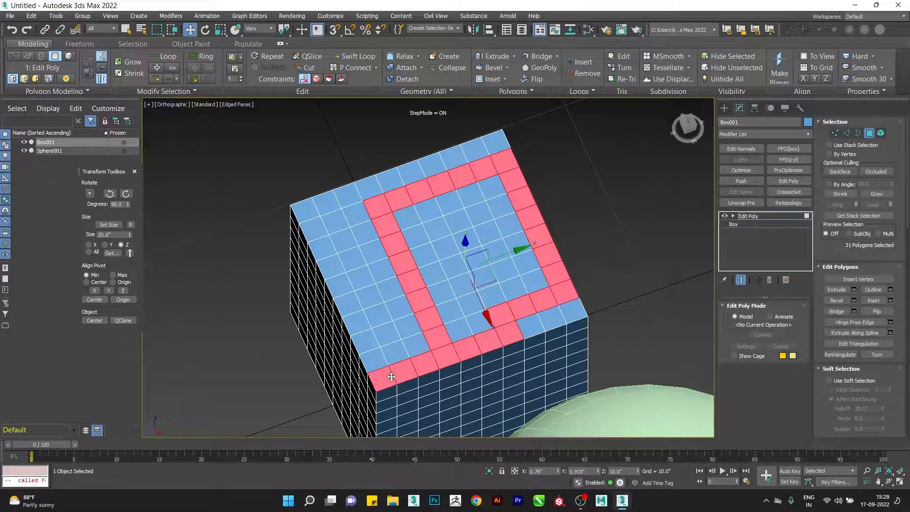
{"action": "left_click", "coordinate": [311, 207], "text": "shift"}
{"action": "left_click", "coordinate": [489, 148], "text": "shift"}
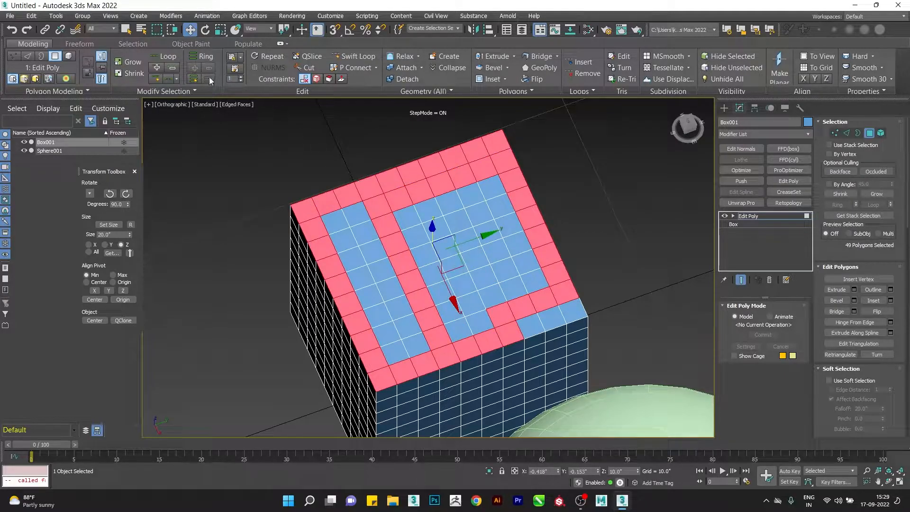
- Turn off Step Mode and clear the polygon selection on the box
{"action": "left_click", "coordinate": [206, 91]}
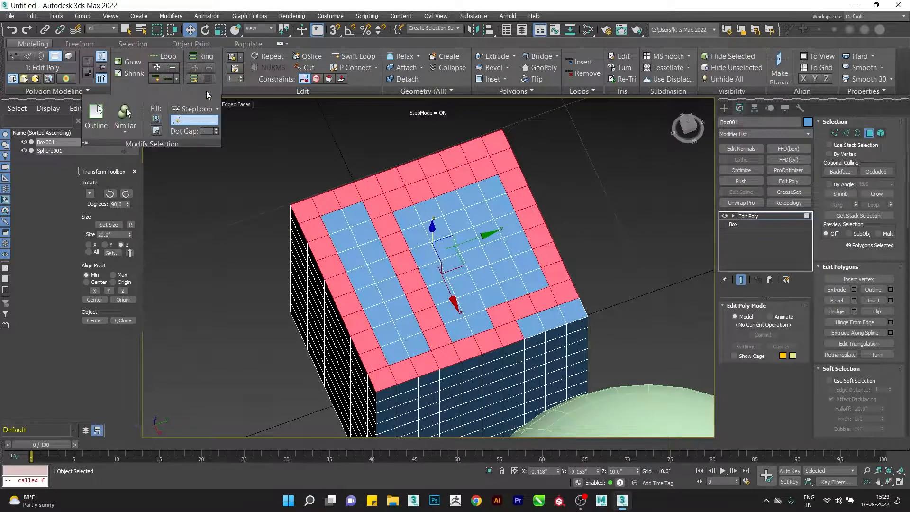
{"action": "left_click", "coordinate": [193, 123]}
{"action": "middle_click_drag", "start_coordinate": [271, 222], "coordinate": [227, 230], "text": "alt"}
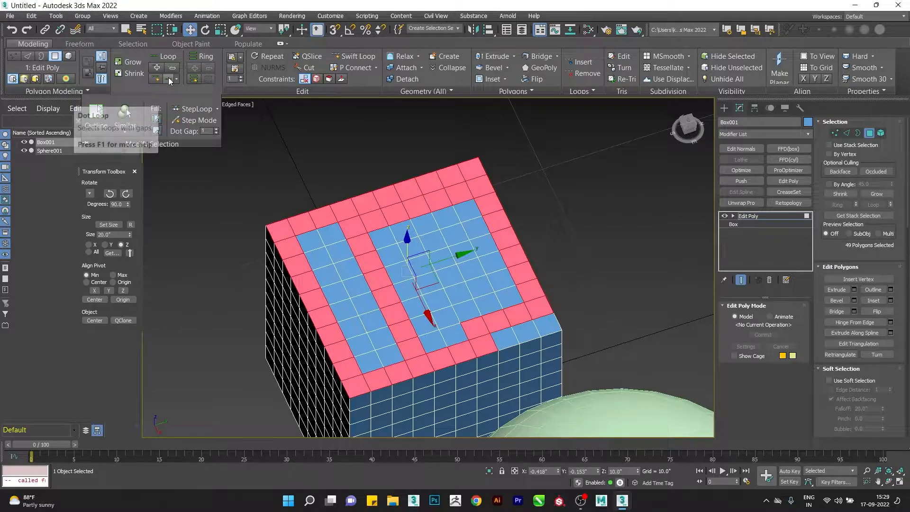
{"action": "left_click", "coordinate": [549, 260]}
{"action": "middle_click_drag", "start_coordinate": [468, 280], "coordinate": [381, 248], "text": "alt"}
- Select one edge near the front of the box's top face and extend it with Dot Loop at a gap of 1
{"action": "key", "text": "2"}
{"action": "scroll", "coordinate": [262, 199], "scroll_direction": "up", "scroll_amount": 3}
{"action": "middle_click_drag", "start_coordinate": [262, 199], "coordinate": [365, 260], "text": "alt"}
{"action": "left_click", "coordinate": [309, 228]}
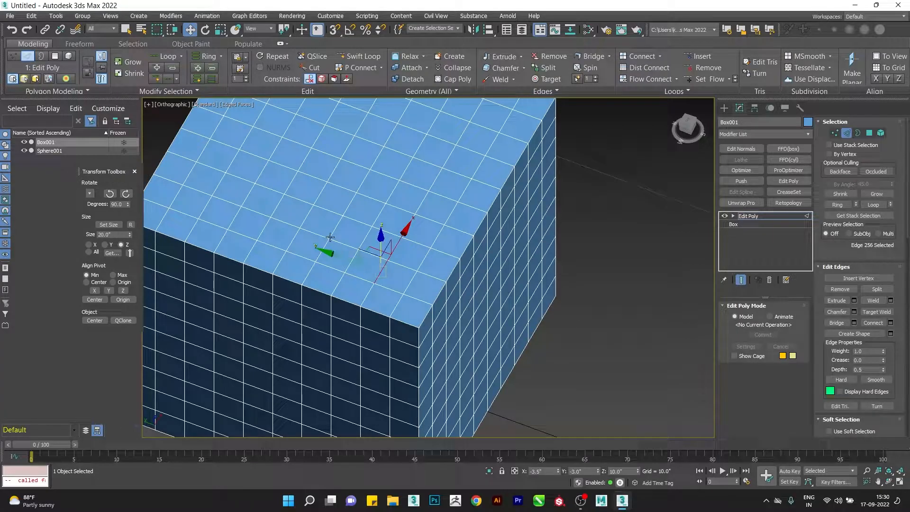
{"action": "left_click", "coordinate": [176, 89]}
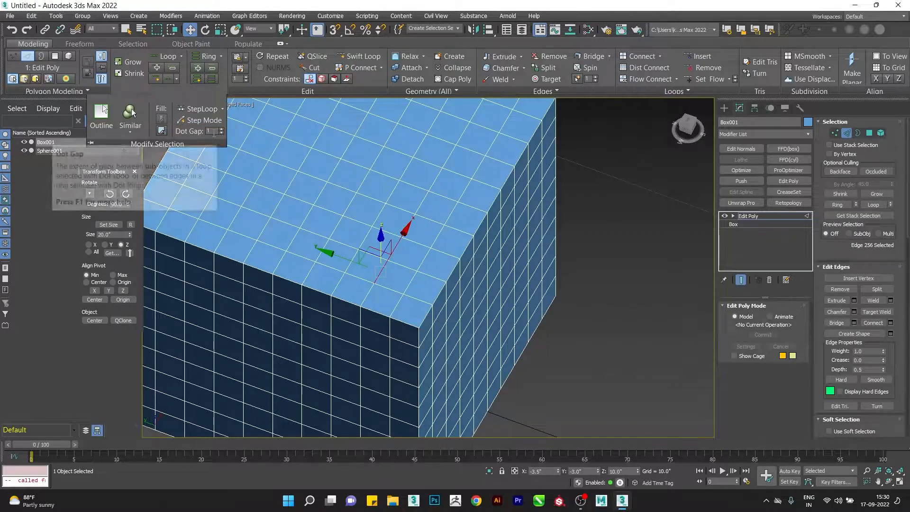
{"action": "left_click", "coordinate": [169, 77]}
{"action": "middle_click_drag", "start_coordinate": [196, 118], "coordinate": [424, 259], "text": "alt"}
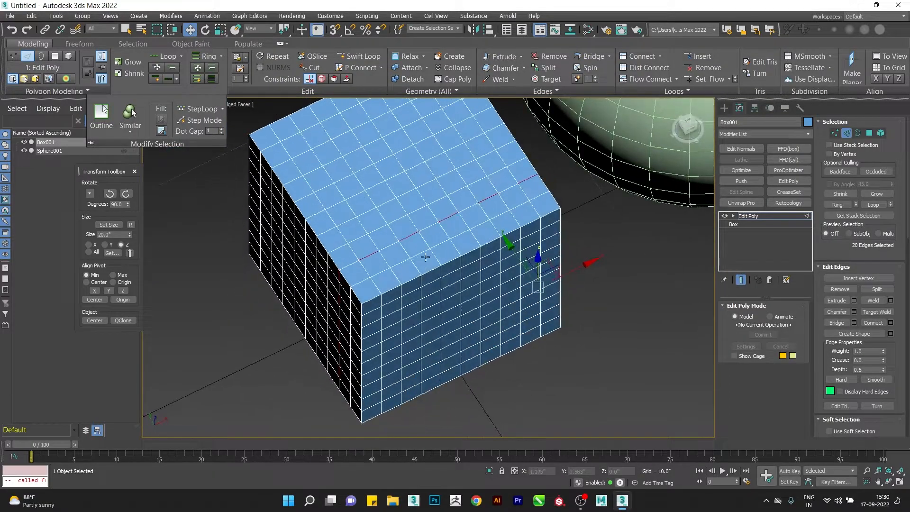
{"action": "scroll", "coordinate": [423, 260], "scroll_direction": "up", "scroll_amount": 3}
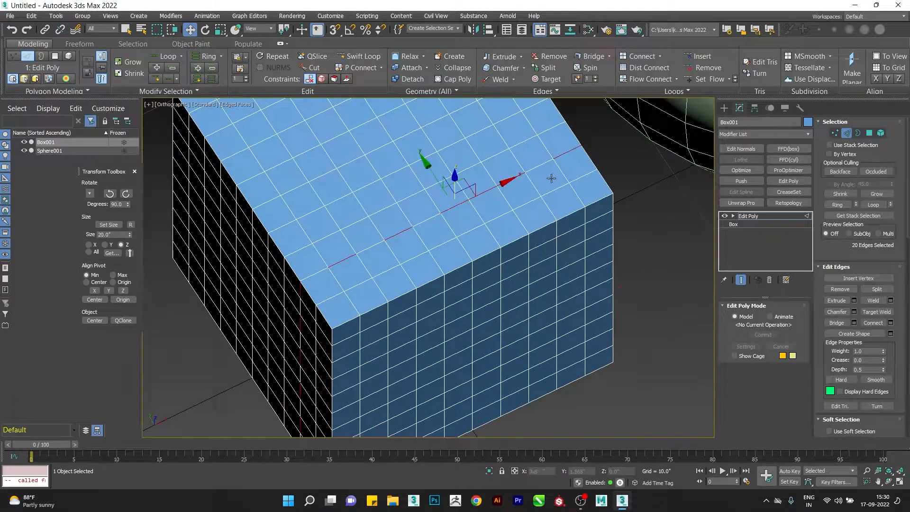
- Select another single edge on the box's top face and extend it with Dot Loop using a Dot Gap of 2
{"action": "left_click", "coordinate": [180, 90]}
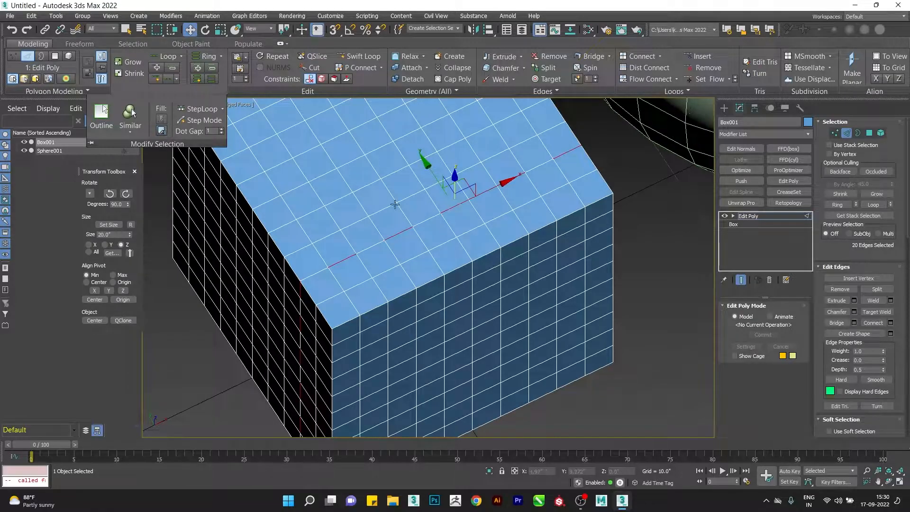
{"action": "left_click", "coordinate": [358, 218]}
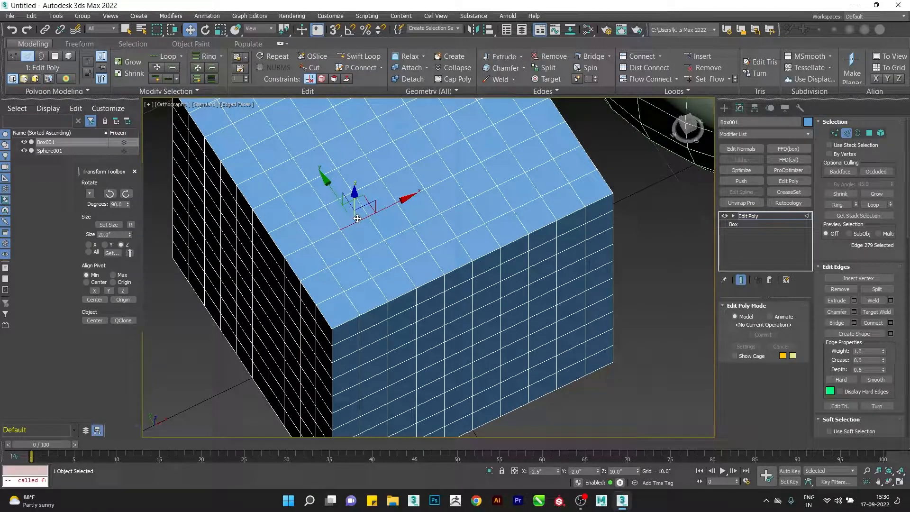
{"action": "left_click", "coordinate": [197, 90]}
{"action": "left_click", "coordinate": [221, 129]}
{"action": "left_click", "coordinate": [221, 128]}
{"action": "middle_click_drag", "start_coordinate": [391, 219], "coordinate": [395, 219], "text": "alt"}
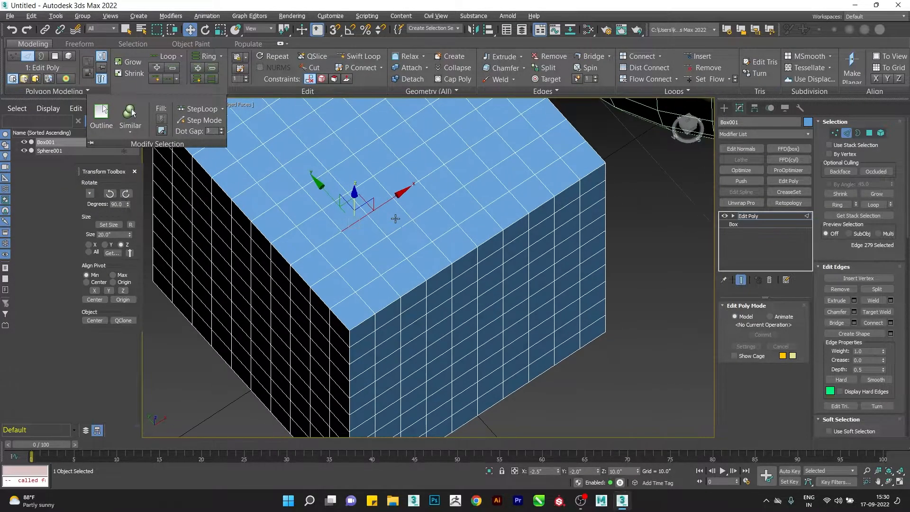
{"action": "left_click", "coordinate": [192, 90]}
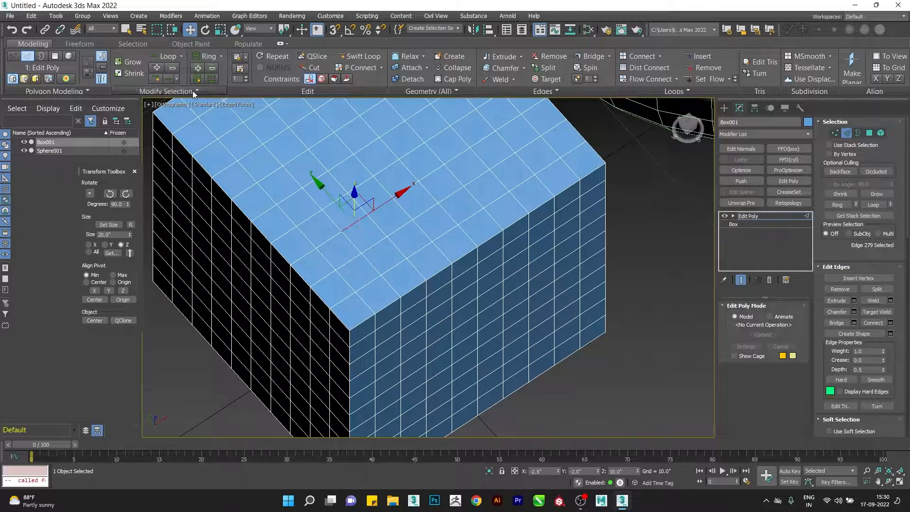
{"action": "left_click", "coordinate": [221, 133]}
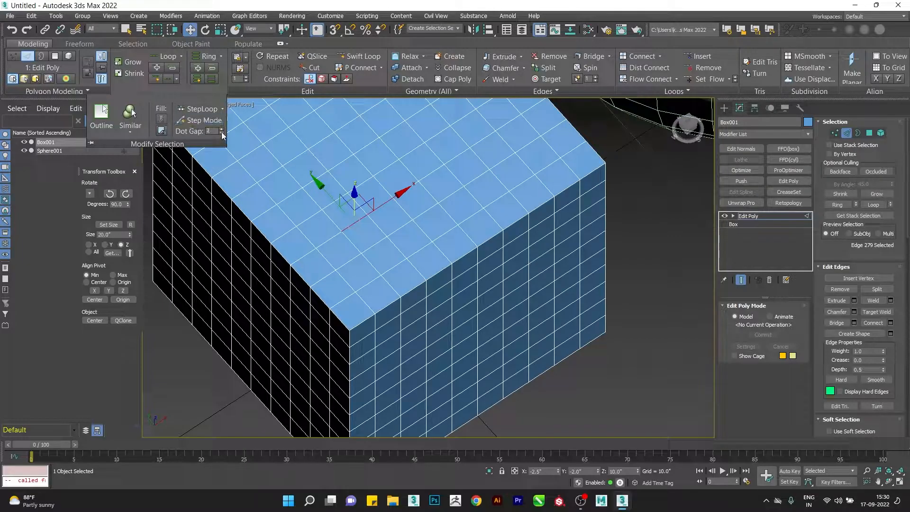
{"action": "left_click", "coordinate": [169, 82]}
{"action": "scroll", "coordinate": [369, 205], "scroll_direction": "up", "scroll_amount": 2}
{"action": "middle_click_drag", "start_coordinate": [406, 211], "coordinate": [412, 205], "text": "alt"}
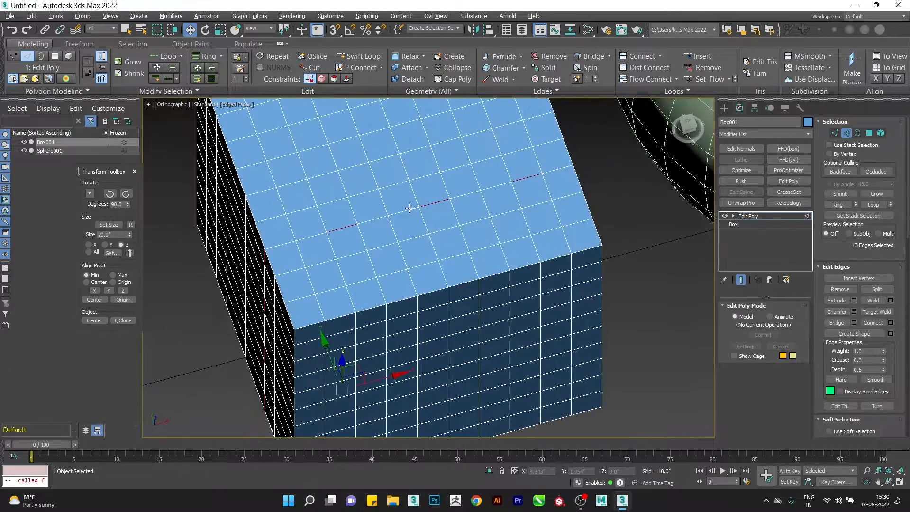
{"action": "scroll", "coordinate": [500, 209], "scroll_direction": "up", "scroll_amount": 2}
{"action": "middle_click_drag", "start_coordinate": [501, 209], "coordinate": [451, 246], "text": "alt"}
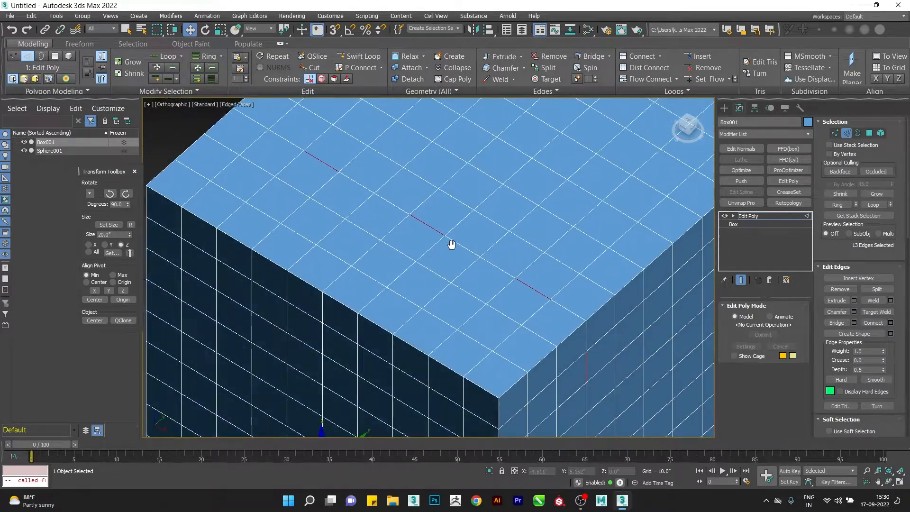
{"action": "scroll", "coordinate": [447, 243], "scroll_direction": "down", "scroll_amount": 2}
- Select a single edge near the top face's front corner and extend it with Dot Ring around the box
{"action": "left_click", "coordinate": [200, 87]}
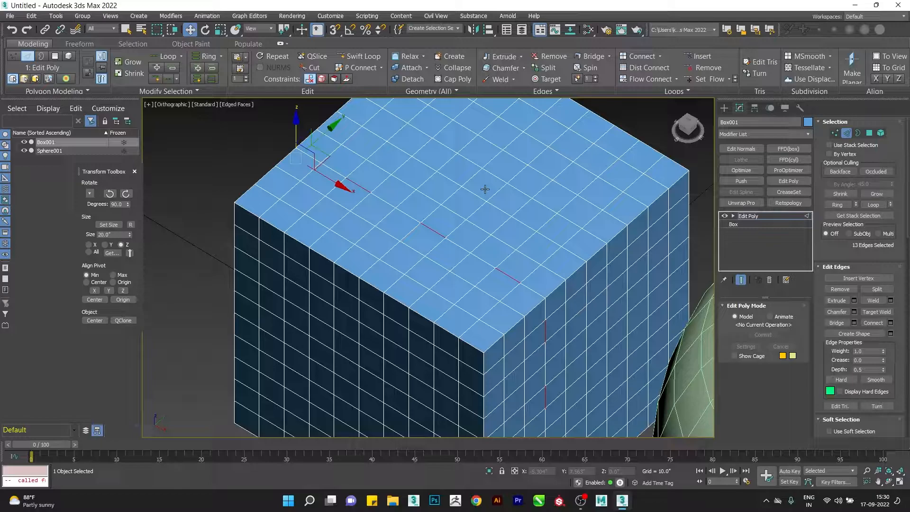
{"action": "mouse_move", "coordinate": [500, 253]}
{"action": "middle_mouse_down", "text": "alt"}
{"action": "mouse_move", "coordinate": [503, 264]}
{"action": "mouse_move", "coordinate": [482, 265]}
{"action": "mouse_move", "coordinate": [502, 256]}
{"action": "middle_mouse_up", "text": "alt"}
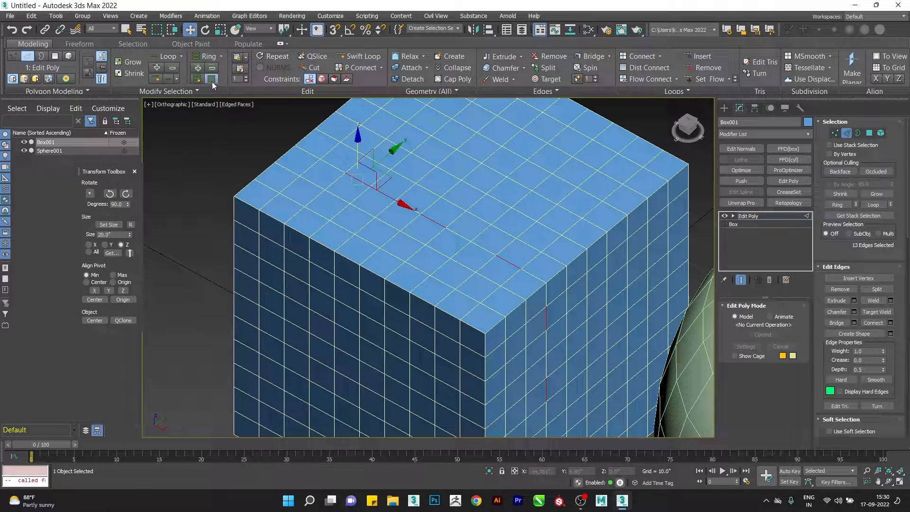
{"action": "left_click", "coordinate": [501, 269]}
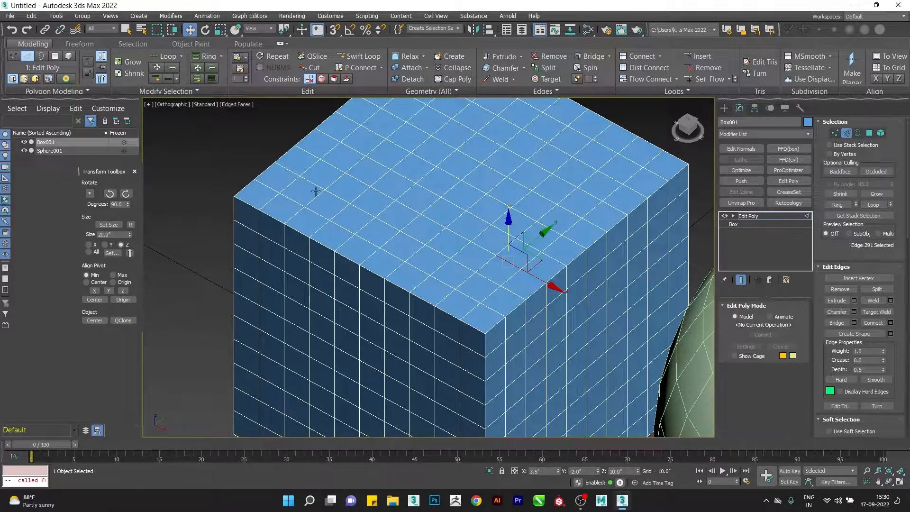
{"action": "left_click", "coordinate": [209, 81]}
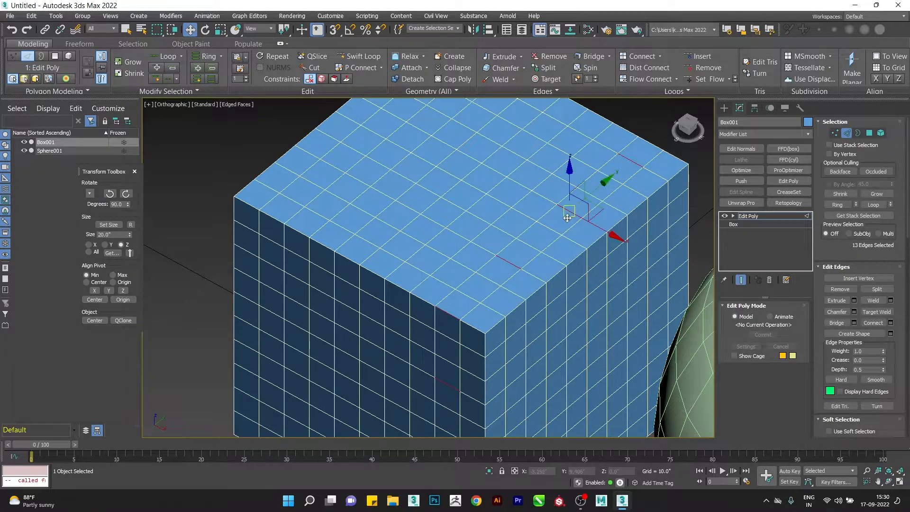
{"action": "middle_click_drag", "start_coordinate": [567, 209], "coordinate": [544, 219], "text": "alt"}
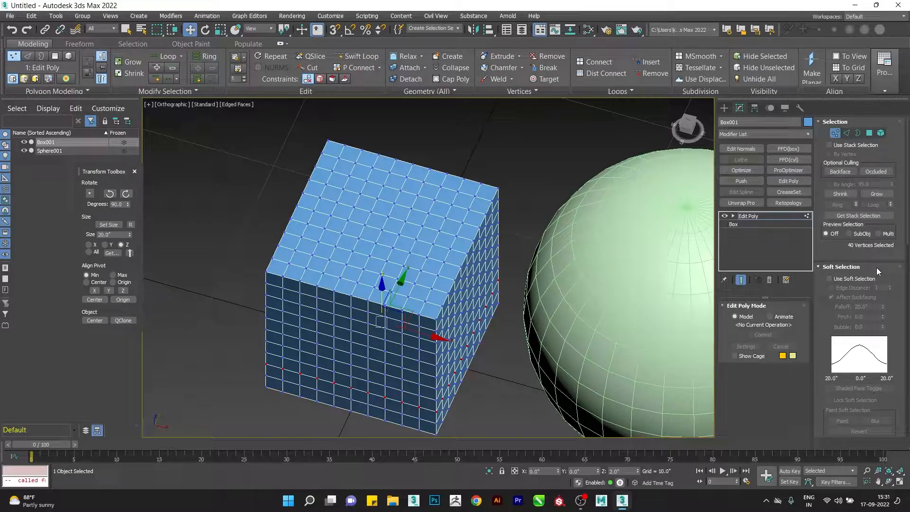
- Enable Soft Selection for the box's vertices and select the vertex at the centre of the top face
{"action": "middle_click_drag", "start_coordinate": [302, 236], "coordinate": [374, 230], "text": "alt"}
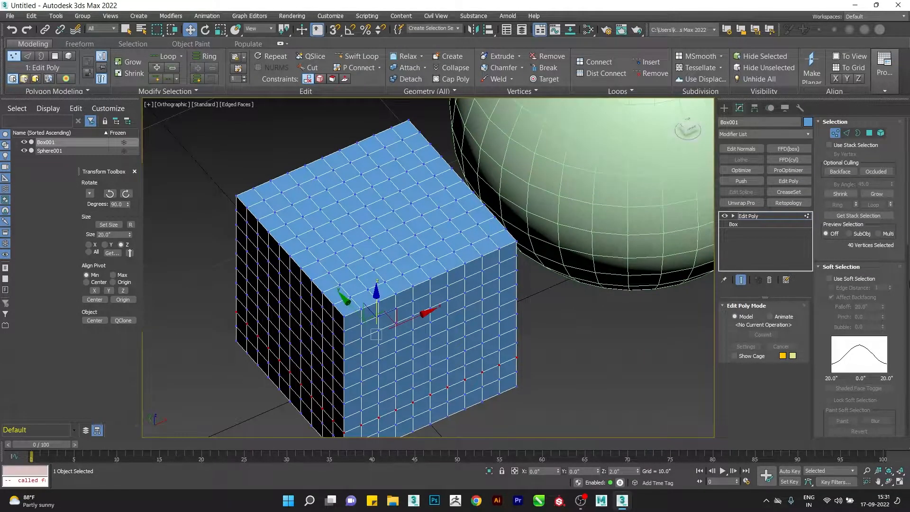
{"action": "left_click", "coordinate": [829, 278]}
{"action": "middle_click_drag", "start_coordinate": [538, 319], "coordinate": [473, 259], "text": "alt"}
{"action": "left_click", "coordinate": [591, 334]}
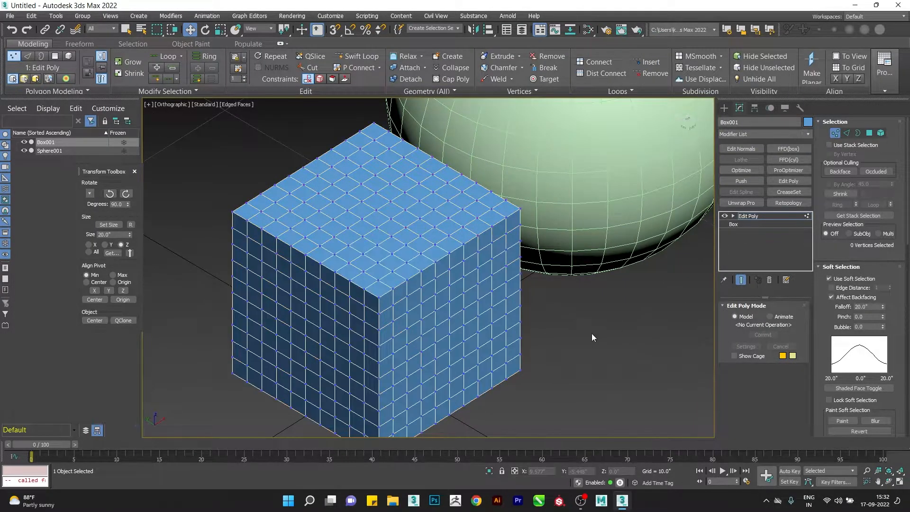
{"action": "left_click", "coordinate": [377, 211]}
{"action": "middle_click_drag", "start_coordinate": [384, 227], "coordinate": [474, 199], "text": "alt"}
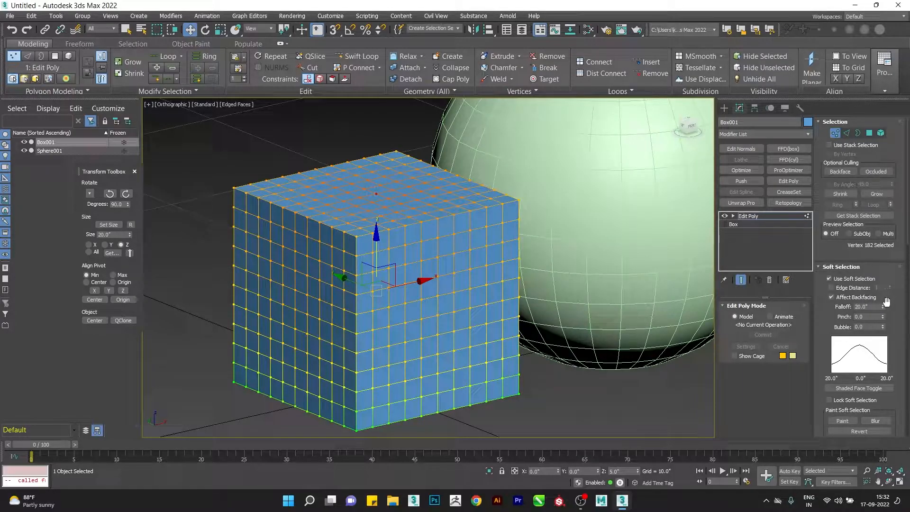
- Set the Soft Selection falloff to 4.0" for the selected top-face vertex
{"action": "left_click_drag", "start_coordinate": [882, 308], "coordinate": [882, 351]}
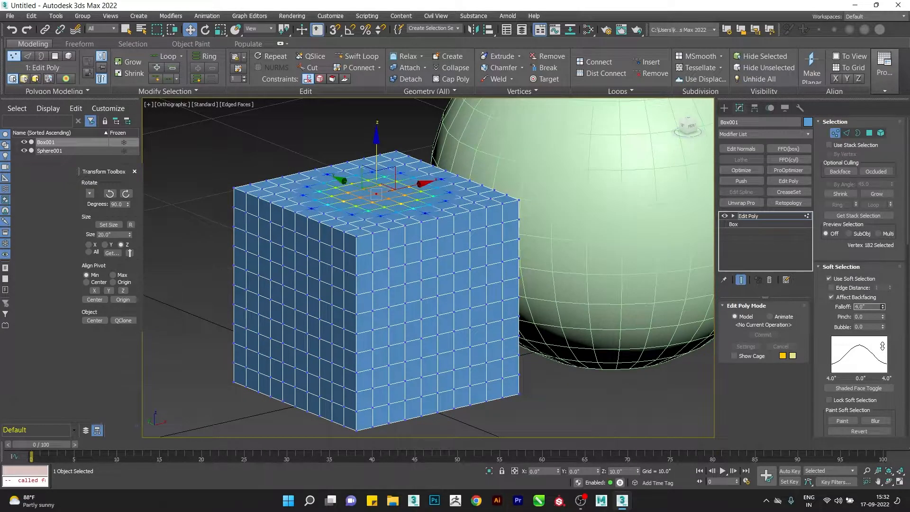
{"action": "scroll", "coordinate": [363, 202], "scroll_direction": "up", "scroll_amount": 4}
{"action": "middle_click_drag", "start_coordinate": [363, 203], "coordinate": [368, 243]}
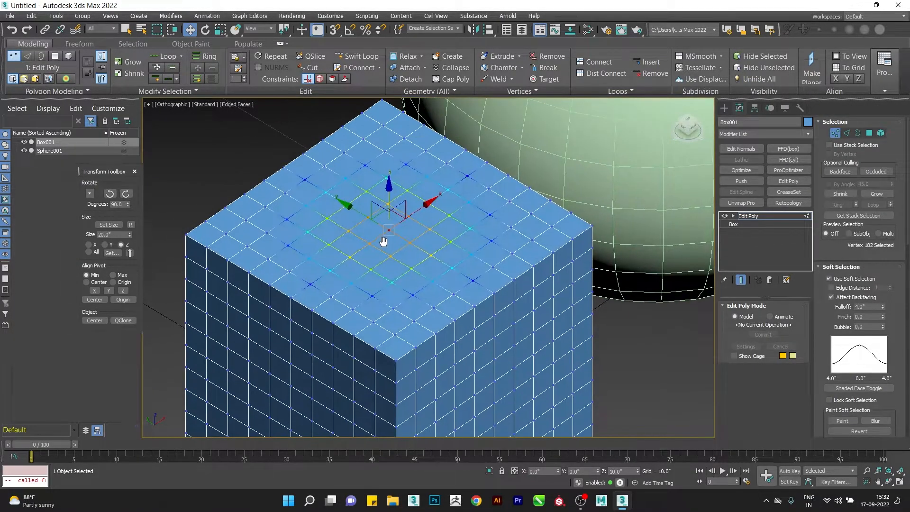
- Switch to polygon level and select a polygon near the centre of the box's top face
{"action": "left_click", "coordinate": [869, 132]}
{"action": "left_click", "coordinate": [391, 220]}
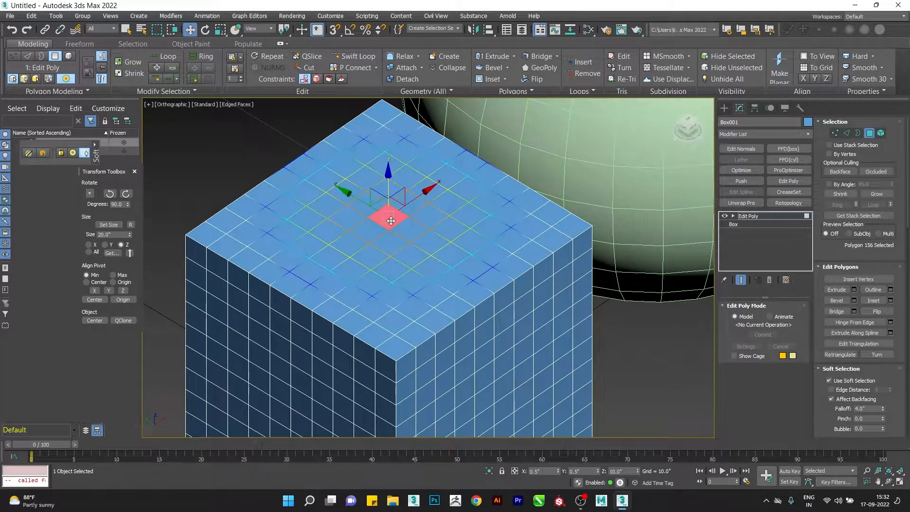
{"action": "middle_click_drag", "start_coordinate": [417, 218], "coordinate": [525, 209], "text": "alt"}
{"action": "scroll", "coordinate": [362, 251], "scroll_direction": "up", "scroll_amount": 2}
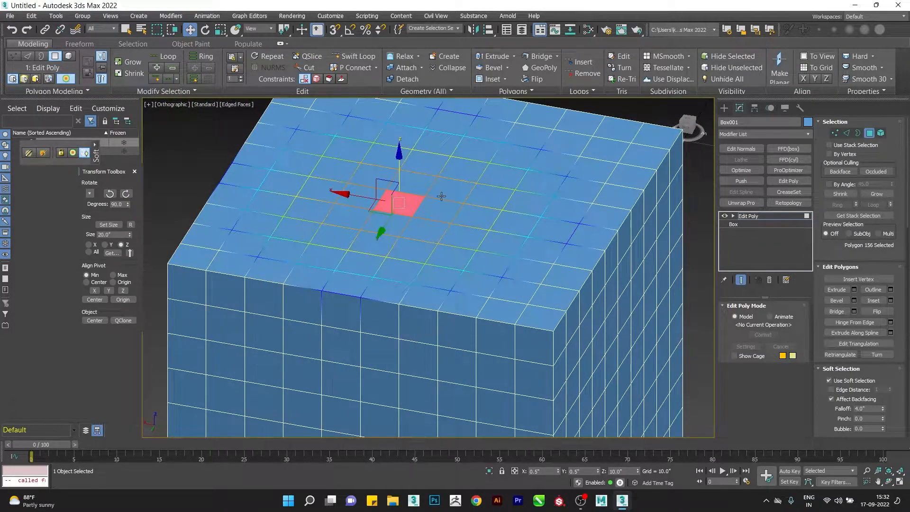
- Change the box's object color to light grey and select a different polygon near the centre of its top face
{"action": "left_click", "coordinate": [808, 123]}
{"action": "left_click", "coordinate": [505, 270]}
{"action": "left_click", "coordinate": [505, 303]}
{"action": "left_click_drag", "start_coordinate": [457, 210], "coordinate": [443, 209], "text": "alt"}
{"action": "scroll", "coordinate": [443, 209], "scroll_direction": "down", "scroll_amount": 2}
{"action": "middle_click_drag", "start_coordinate": [442, 209], "coordinate": [457, 223], "text": "alt"}
{"action": "left_click", "coordinate": [448, 194]}
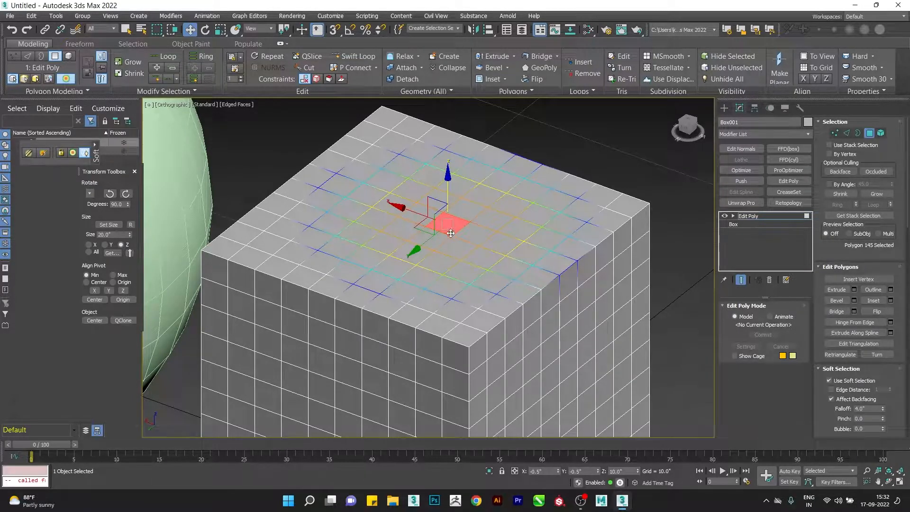
- Try raising the soft-selected polygon about 2.7" along Z, increase the falloff, and undo these changes
{"action": "left_click_drag", "start_coordinate": [447, 189], "coordinate": [448, 183]}
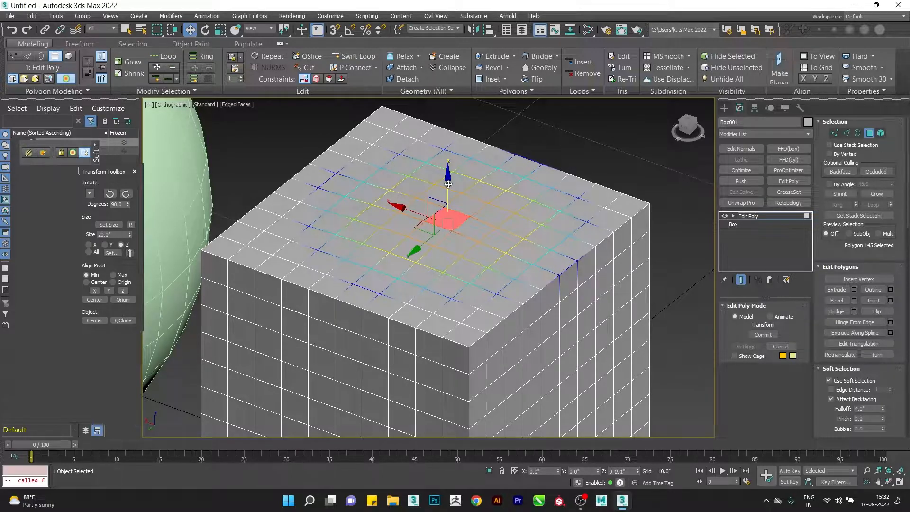
{"action": "left_click_drag", "start_coordinate": [448, 184], "coordinate": [456, 110]}
{"action": "middle_click_drag", "start_coordinate": [457, 110], "coordinate": [433, 193]}
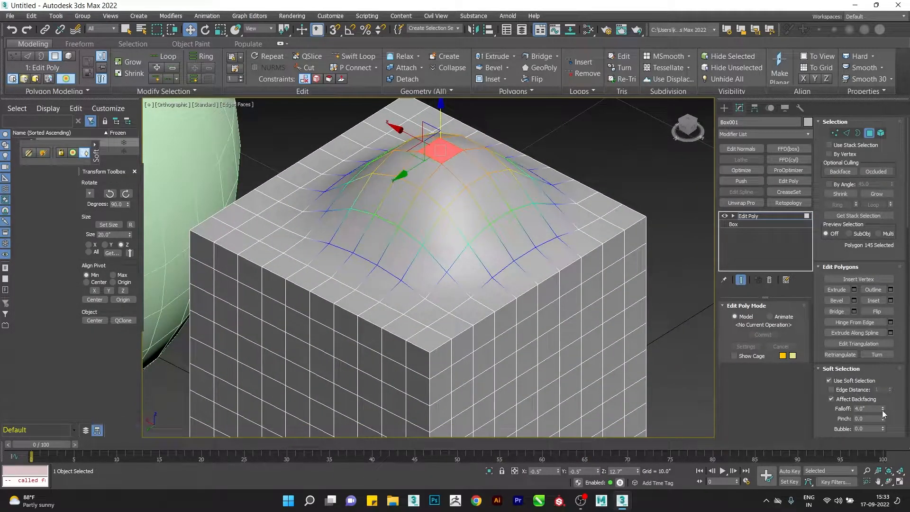
{"action": "left_click_drag", "start_coordinate": [883, 408], "coordinate": [878, 374]}
{"action": "key", "text": "ctrl+z"}
{"action": "key", "text": "ctrl+z"}
- Set the Soft Selection falloff to 8.12", test it by raising the selected polygon along Z, and undo the move
{"action": "scroll", "coordinate": [460, 309], "scroll_direction": "down", "scroll_amount": 4}
{"action": "left_click_drag", "start_coordinate": [882, 409], "coordinate": [880, 374]}
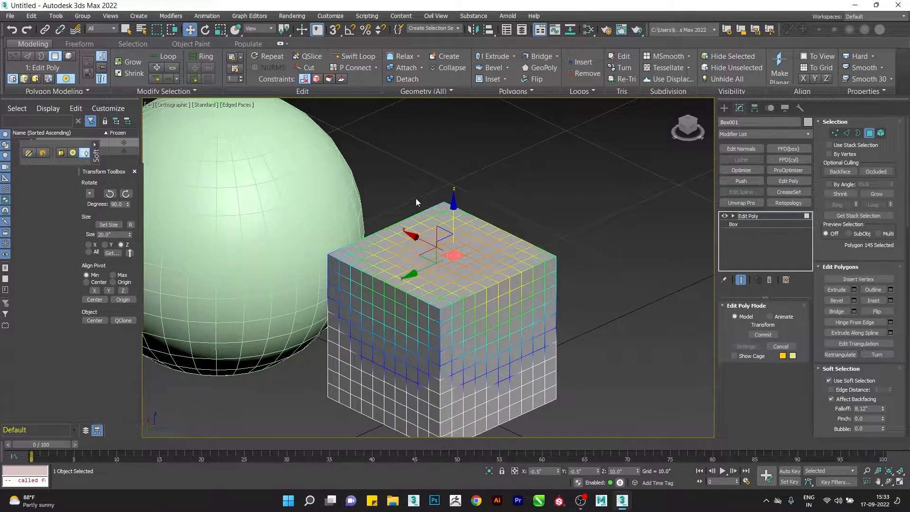
{"action": "left_click_drag", "start_coordinate": [454, 206], "coordinate": [464, 133]}
{"action": "middle_click_drag", "start_coordinate": [436, 202], "coordinate": [468, 221], "text": "alt"}
{"action": "key", "text": "ctrl+z"}
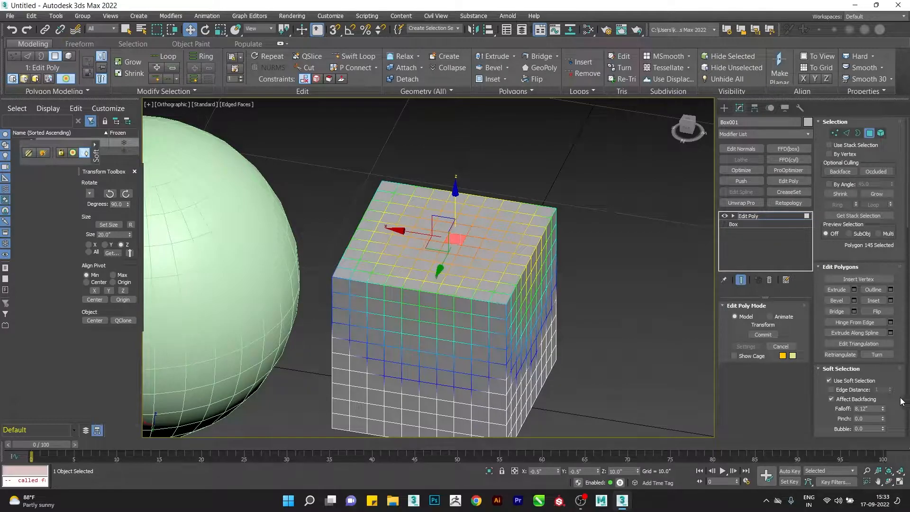
- Try raising the soft-selected top-face polygon high above the box with zero pinch and undo the move
{"action": "left_click_drag", "start_coordinate": [901, 401], "coordinate": [898, 300]}
{"action": "middle_click_drag", "start_coordinate": [420, 297], "coordinate": [400, 291], "text": "alt"}
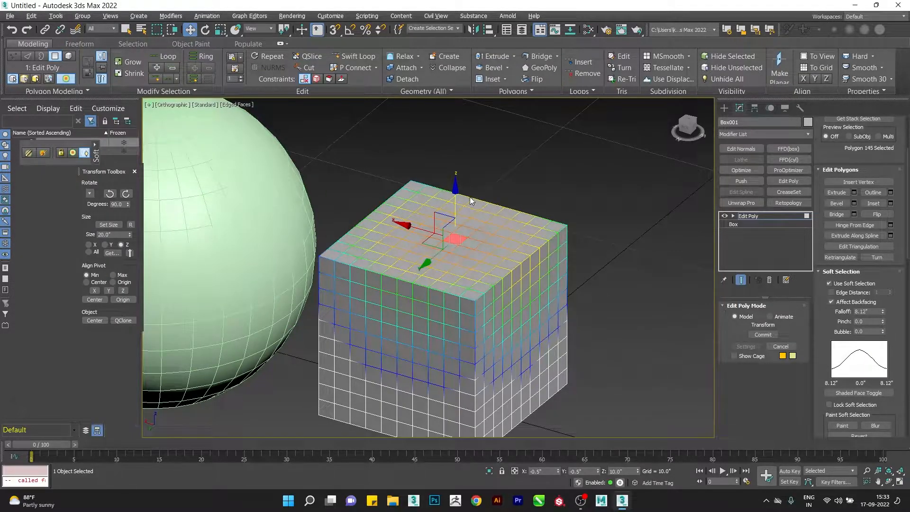
{"action": "left_click_drag", "start_coordinate": [456, 195], "coordinate": [461, 90]}
{"action": "key", "text": "ctrl+z"}
- Set the Soft Selection pinch to 0.46 and the falloff to 4.71" for the top-face polygon
{"action": "left_click_drag", "start_coordinate": [884, 323], "coordinate": [886, 297]}
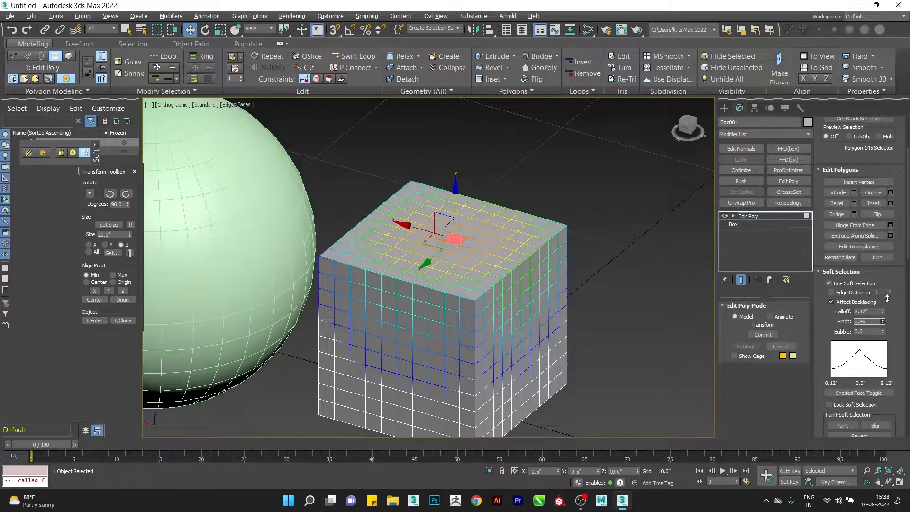
{"action": "middle_click_drag", "start_coordinate": [417, 232], "coordinate": [442, 241], "text": "alt"}
{"action": "scroll", "coordinate": [440, 241], "scroll_direction": "up", "scroll_amount": 4}
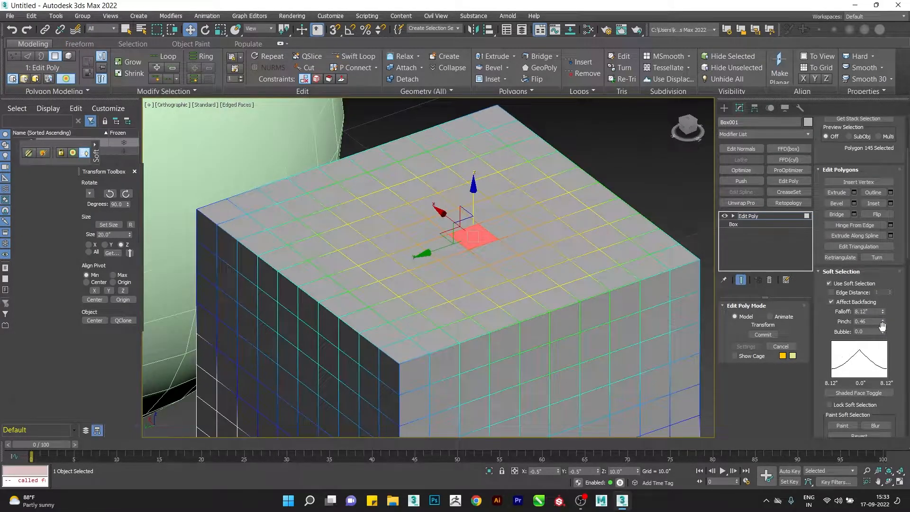
{"action": "left_click_drag", "start_coordinate": [882, 313], "coordinate": [882, 332]}
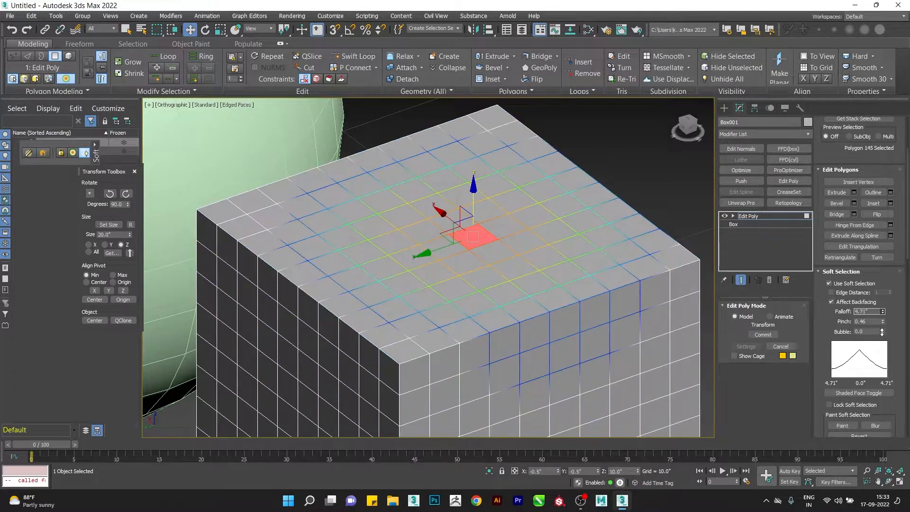
{"action": "middle_click_drag", "start_coordinate": [487, 254], "coordinate": [499, 253], "text": "alt"}
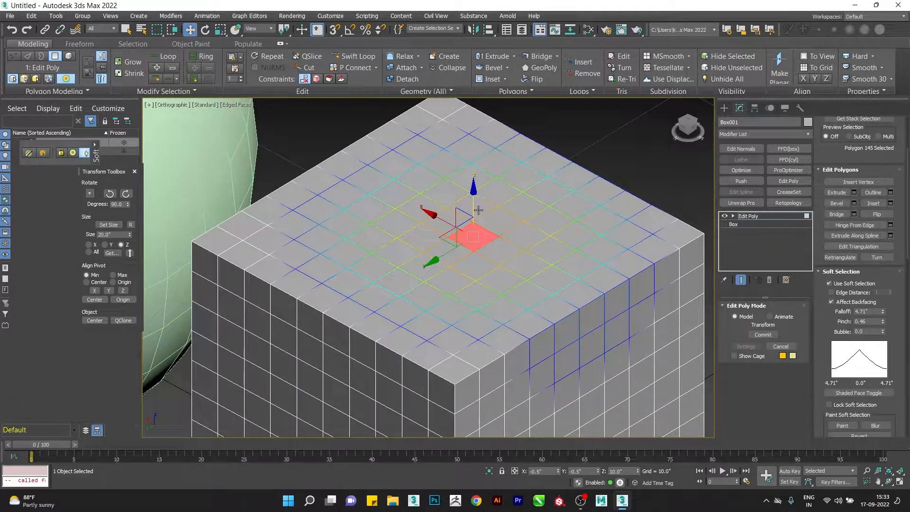
- Try raising the soft-selected polygon about 4.36" along Z, adjust the pinch, and undo back past the falloff change
{"action": "left_click_drag", "start_coordinate": [476, 197], "coordinate": [491, 78]}
{"action": "scroll", "coordinate": [483, 201], "scroll_direction": "down", "scroll_amount": 2}
{"action": "middle_click_drag", "start_coordinate": [483, 201], "coordinate": [509, 182], "text": "alt"}
{"action": "middle_click_drag", "start_coordinate": [510, 182], "coordinate": [484, 215]}
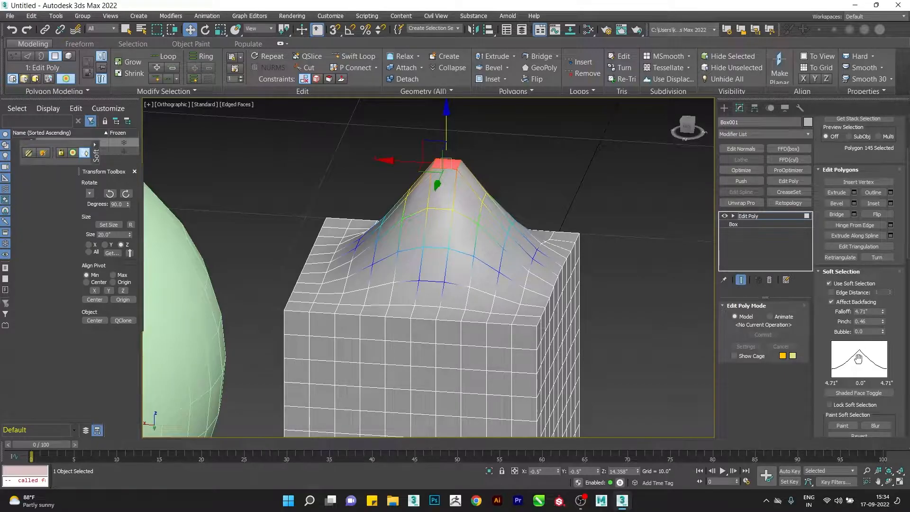
{"action": "middle_click_drag", "start_coordinate": [499, 233], "coordinate": [488, 248], "text": "alt"}
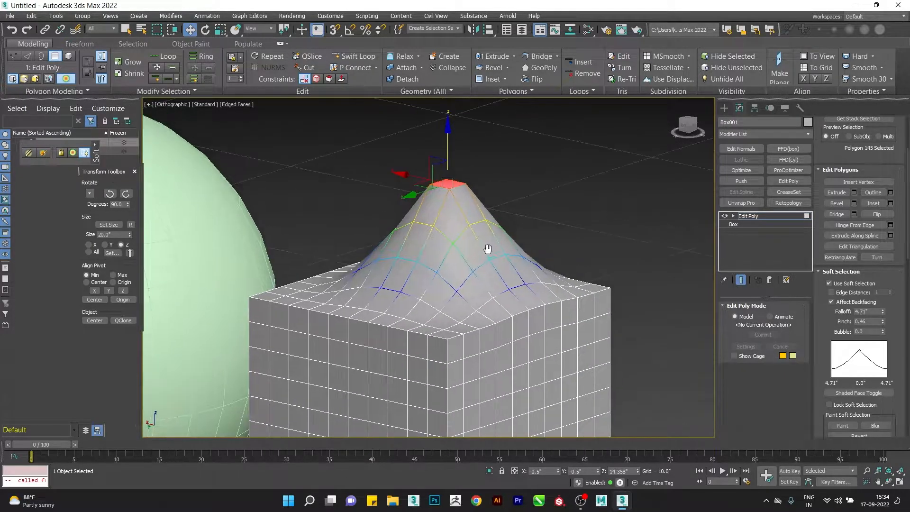
{"action": "left_click_drag", "start_coordinate": [884, 321], "coordinate": [894, 388]}
{"action": "scroll", "coordinate": [493, 236], "scroll_direction": "down", "scroll_amount": 2}
{"action": "key", "text": "ctrl+z"}
{"action": "key", "text": "ctrl+z"}
{"action": "key", "text": "ctrl+z"}
{"action": "middle_click_drag", "start_coordinate": [470, 259], "coordinate": [480, 268], "text": "alt"}
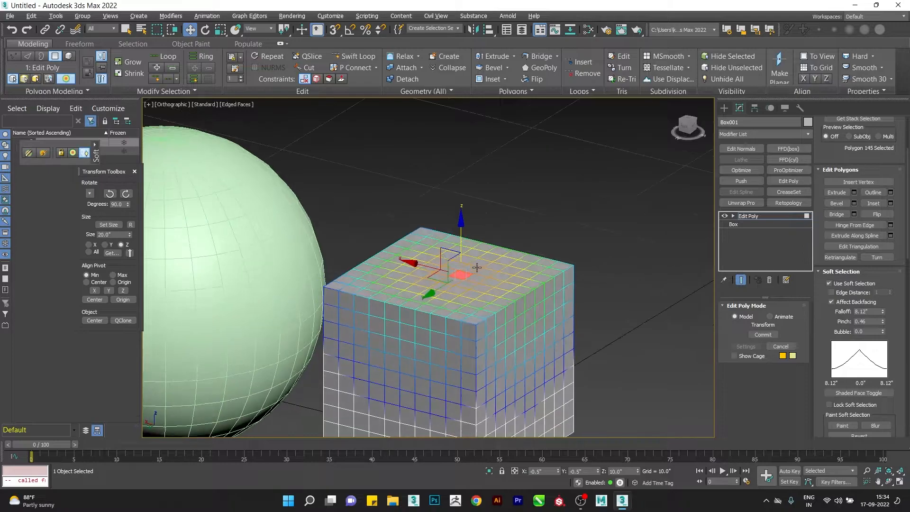
- Set the pinch to -0.86 and try raising the soft-selected top-face polygon along Z
{"action": "left_click_drag", "start_coordinate": [883, 322], "coordinate": [886, 383]}
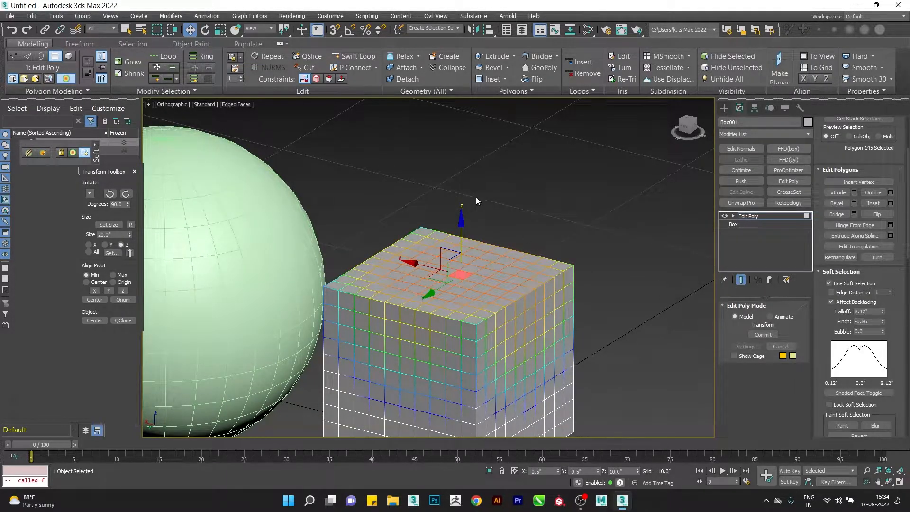
{"action": "left_click_drag", "start_coordinate": [463, 228], "coordinate": [476, 179]}
{"action": "middle_click_drag", "start_coordinate": [480, 192], "coordinate": [495, 178], "text": "alt"}
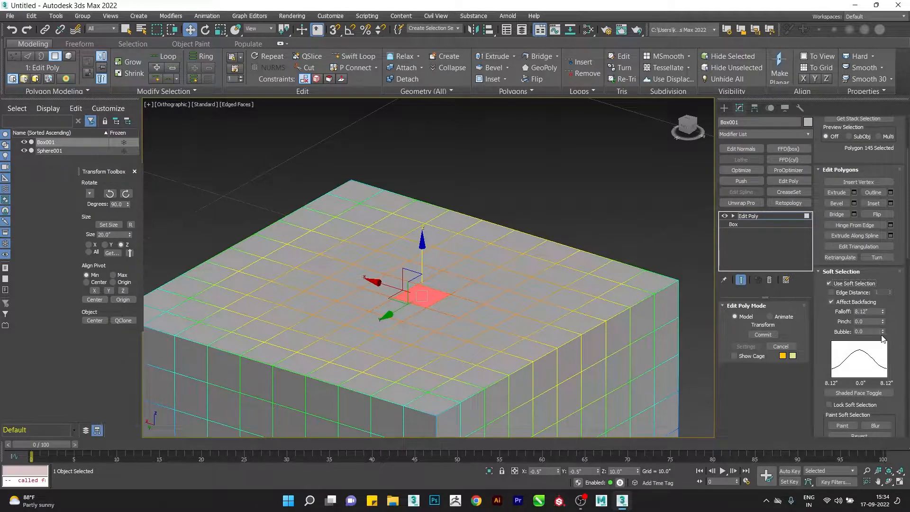
- Set the Soft Selection falloff to 3.898" and the bubble to 0.76, keeping the pinch at 0.0
{"action": "mouse_move", "coordinate": [884, 333]}
{"action": "left_mouse_down"}
{"action": "mouse_move", "coordinate": [888, 311]}
{"action": "mouse_move", "coordinate": [889, 328]}
{"action": "left_mouse_up"}
{"action": "scroll", "coordinate": [507, 293], "scroll_direction": "down", "scroll_amount": 2}
{"action": "scroll", "coordinate": [451, 308], "scroll_direction": "down", "scroll_amount": 2}
{"action": "middle_click_drag", "start_coordinate": [451, 308], "coordinate": [453, 331], "text": "alt"}
{"action": "middle_click_drag", "start_coordinate": [453, 330], "coordinate": [457, 261]}
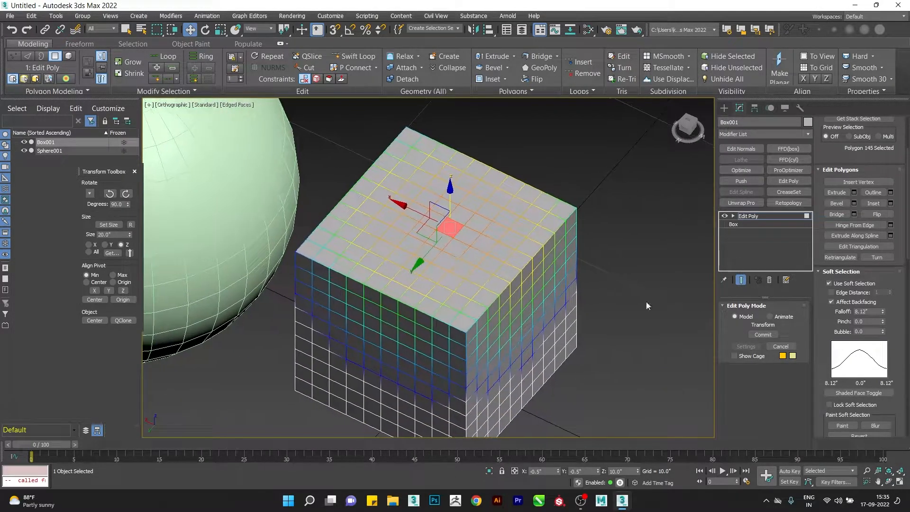
{"action": "left_click_drag", "start_coordinate": [881, 311], "coordinate": [884, 335]}
{"action": "scroll", "coordinate": [481, 231], "scroll_direction": "up", "scroll_amount": 3}
{"action": "middle_click_drag", "start_coordinate": [482, 231], "coordinate": [501, 226], "text": "alt"}
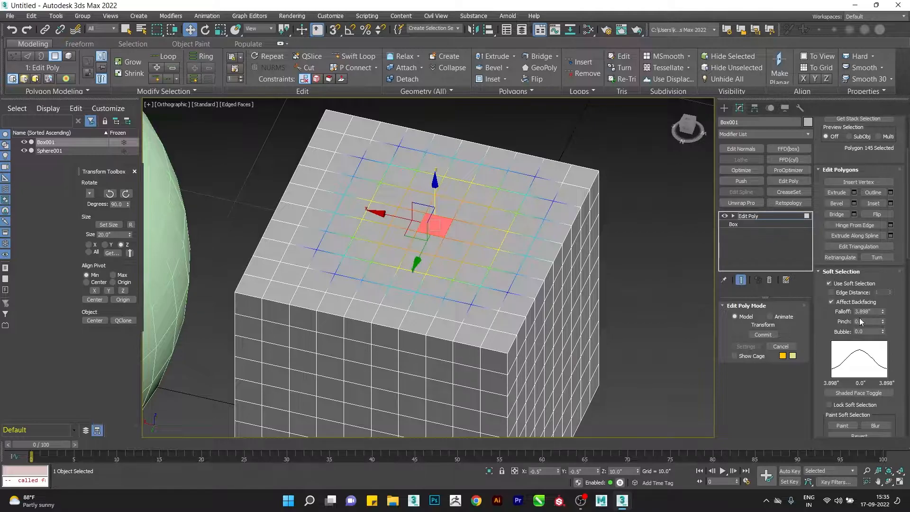
{"action": "left_click_drag", "start_coordinate": [883, 331], "coordinate": [880, 291]}
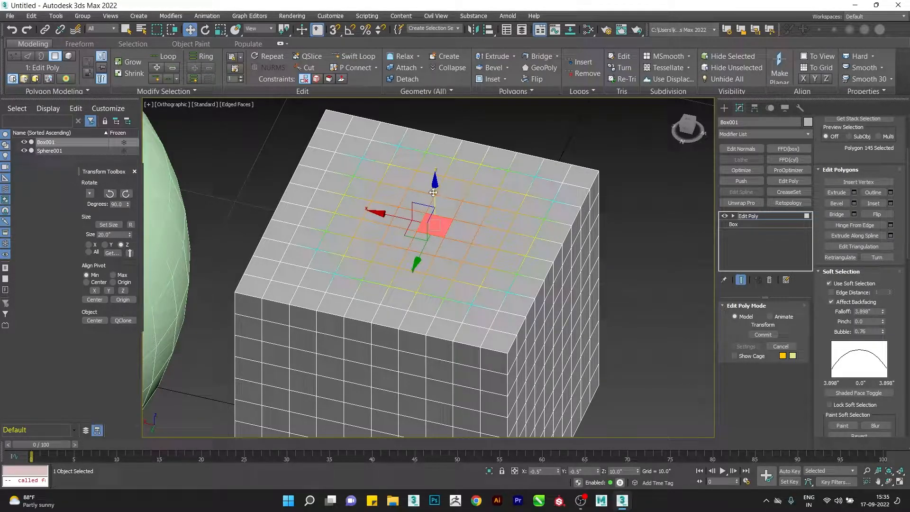
- Try raising the soft-selected polygon about 3.17" along Z to form a rounded dome on the top face
{"action": "left_click_drag", "start_coordinate": [433, 193], "coordinate": [440, 121]}
{"action": "middle_click_drag", "start_coordinate": [456, 181], "coordinate": [485, 148], "text": "alt"}
{"action": "scroll", "coordinate": [881, 346], "scroll_direction": "down", "scroll_amount": 3}
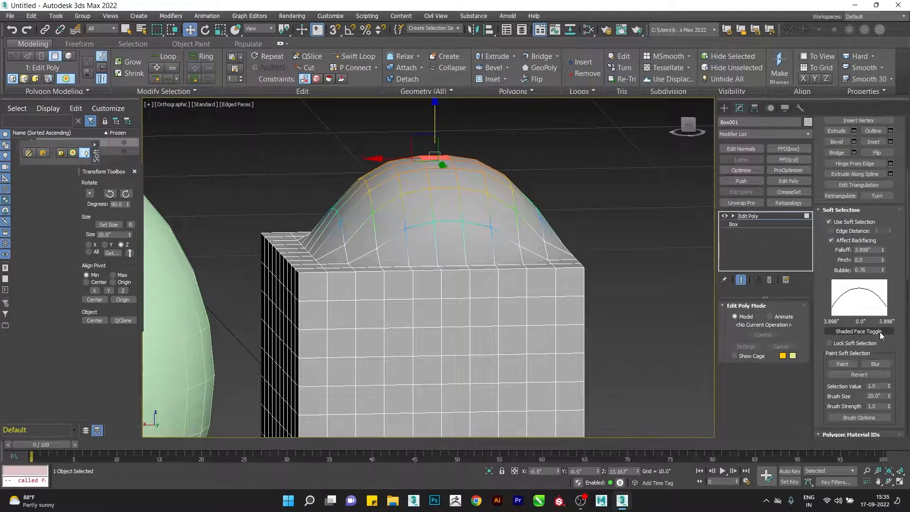
- Compare the dome's soft selection with shaded face display switched on and off
{"action": "left_click", "coordinate": [880, 331]}
{"action": "mouse_move", "coordinate": [548, 258]}
{"action": "middle_mouse_down", "text": "alt"}
{"action": "mouse_move", "coordinate": [497, 260]}
{"action": "mouse_move", "coordinate": [491, 302]}
{"action": "mouse_move", "coordinate": [526, 268]}
{"action": "middle_mouse_up", "text": "alt"}
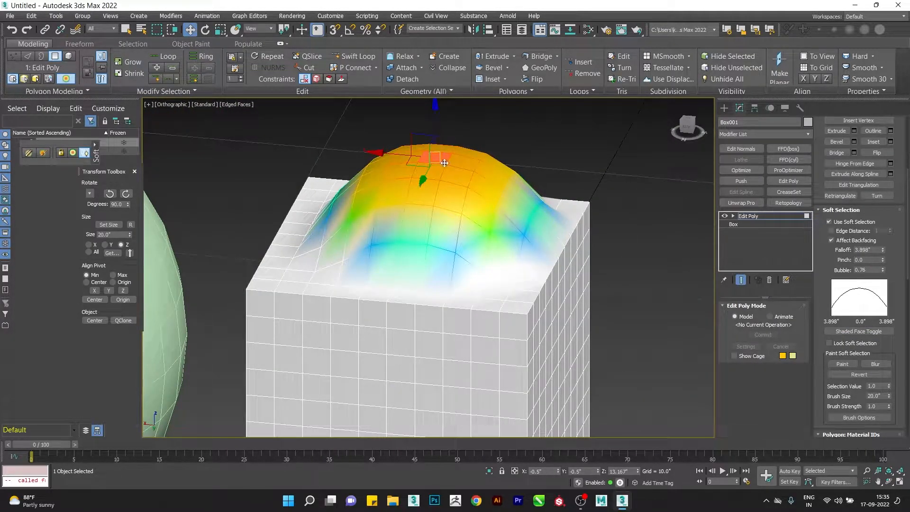
{"action": "left_click", "coordinate": [858, 331]}
{"action": "mouse_move", "coordinate": [372, 245]}
{"action": "middle_mouse_down", "text": "alt"}
{"action": "mouse_move", "coordinate": [345, 242]}
{"action": "mouse_move", "coordinate": [360, 196]}
{"action": "middle_mouse_up", "text": "alt"}
{"action": "middle_click_drag", "start_coordinate": [482, 236], "coordinate": [474, 208], "text": "alt"}
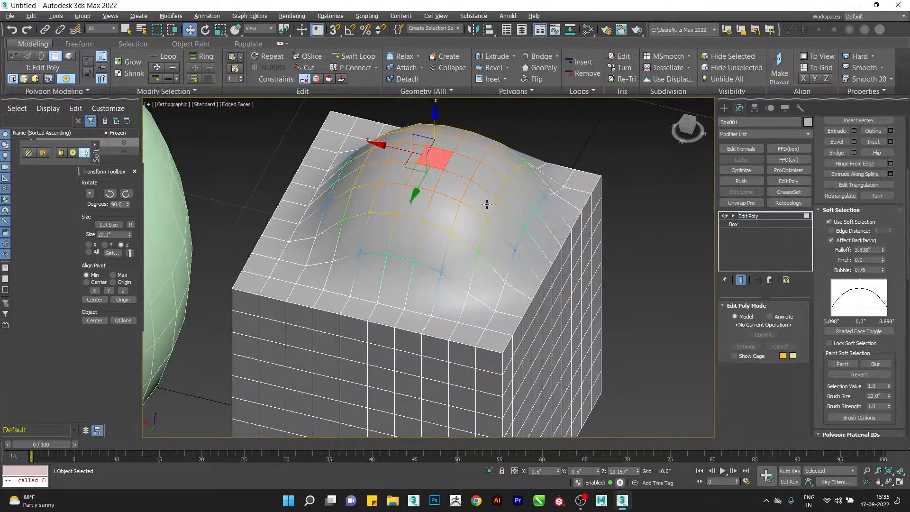
{"action": "left_click", "coordinate": [858, 332]}
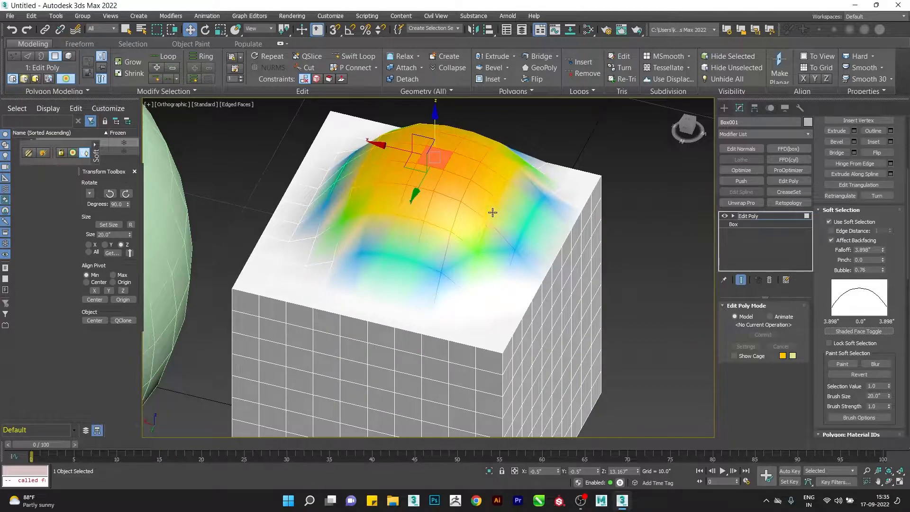
- Try lowering the dome's polygon about 2.04" along Z, then restore the flat top face without face shading
{"action": "left_click_drag", "start_coordinate": [433, 115], "coordinate": [433, 142]}
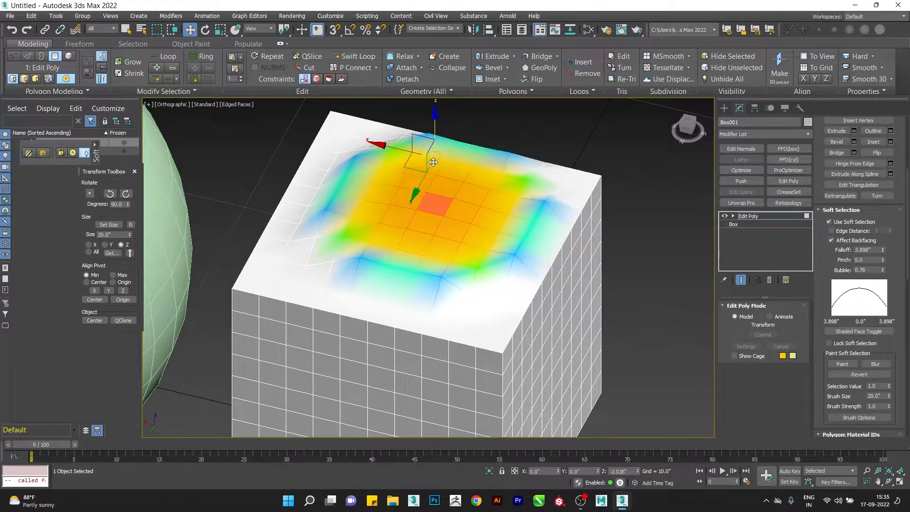
{"action": "middle_click_drag", "start_coordinate": [433, 142], "coordinate": [433, 171], "text": "alt"}
{"action": "left_click_drag", "start_coordinate": [897, 338], "coordinate": [878, 307]}
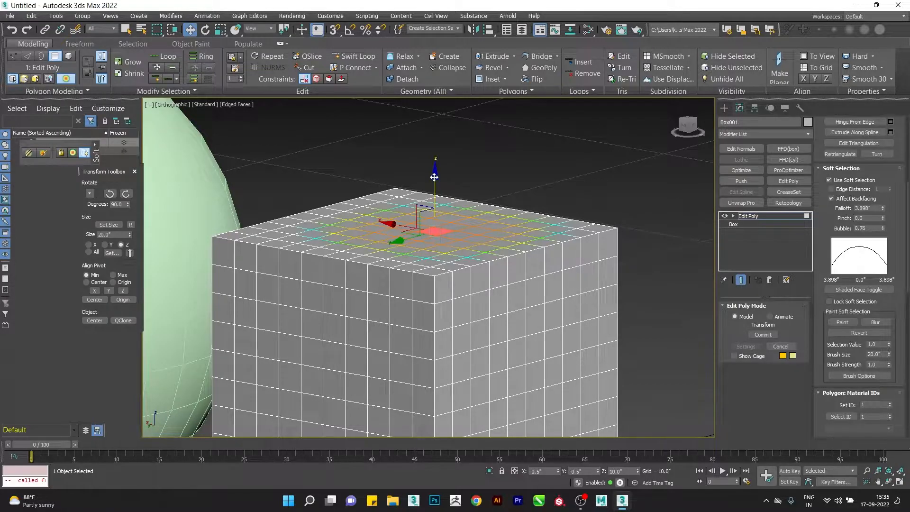
- Raise the soft-selected top-face polygon about 2.69" along Z and lock the soft selection
{"action": "left_click_drag", "start_coordinate": [434, 177], "coordinate": [434, 115]}
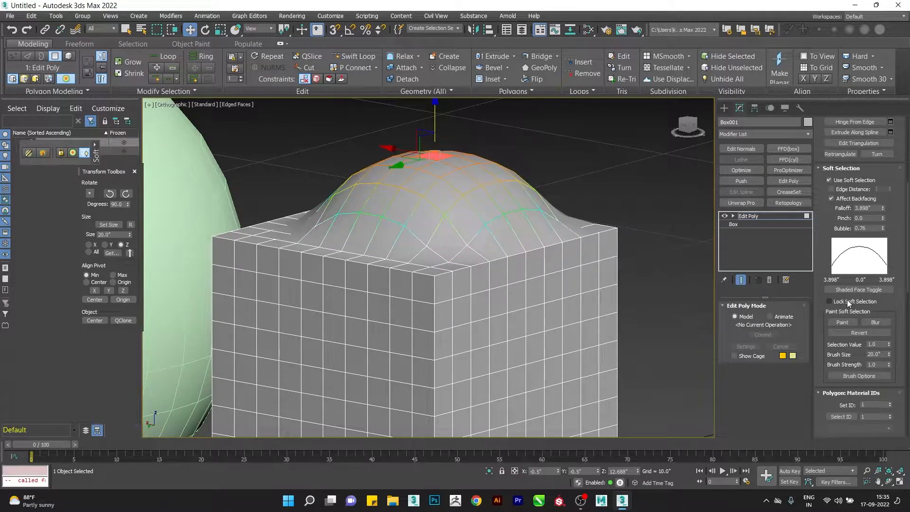
{"action": "left_click", "coordinate": [848, 304]}
{"action": "middle_click_drag", "start_coordinate": [488, 246], "coordinate": [504, 323], "text": "alt"}
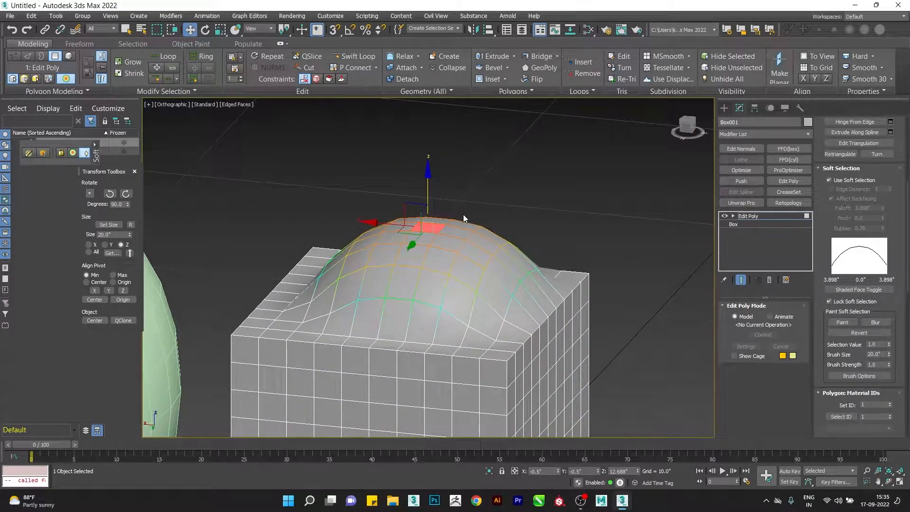
- Try moving a polygon on the box's side face with the soft selection locked, undo the move, and unlock it
{"action": "middle_click_drag", "start_coordinate": [464, 214], "coordinate": [479, 246], "text": "alt"}
{"action": "left_click", "coordinate": [495, 252]}
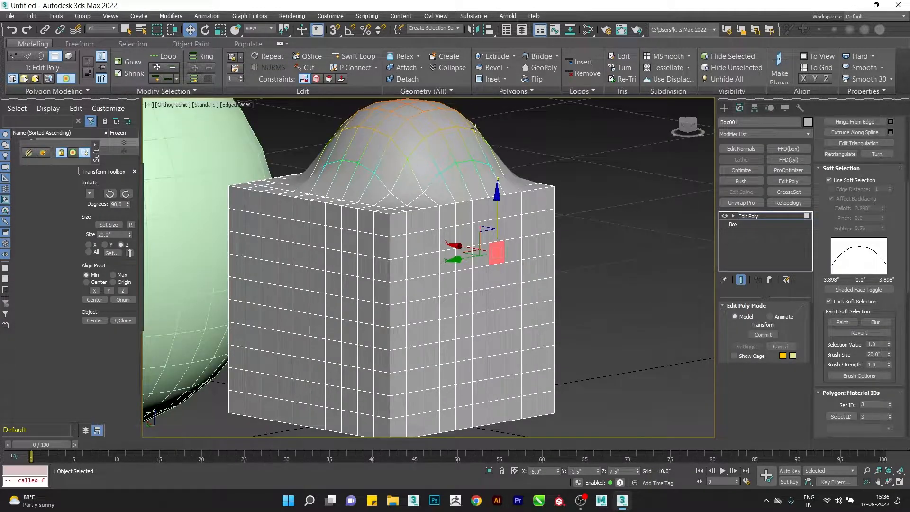
{"action": "left_click_drag", "start_coordinate": [464, 255], "coordinate": [486, 265]}
{"action": "key", "text": "ctrl+z"}
{"action": "left_click", "coordinate": [858, 302]}
- Shift a soft-selected polygon on the box's front face slightly along Y and toggle the soft selection lock
{"action": "left_click", "coordinate": [423, 155]}
{"action": "left_click", "coordinate": [337, 312]}
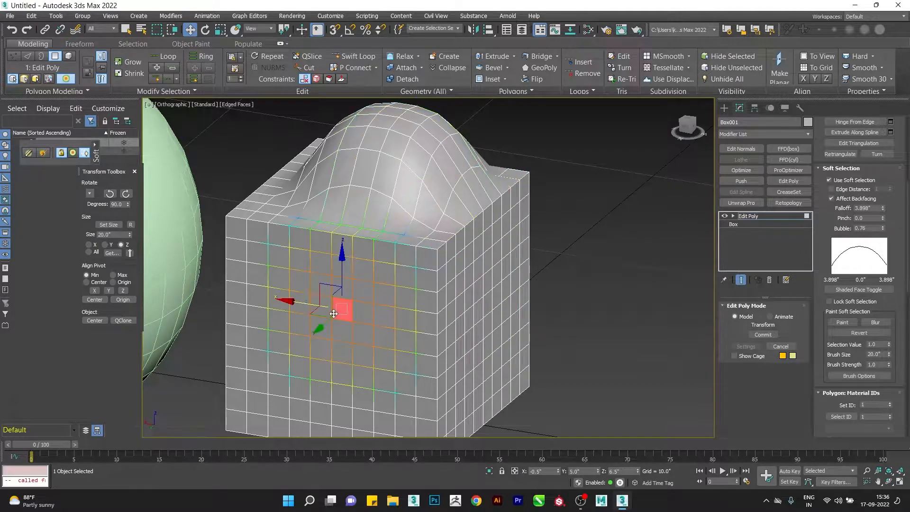
{"action": "mouse_move", "coordinate": [316, 330]}
{"action": "left_mouse_down"}
{"action": "mouse_move", "coordinate": [284, 352]}
{"action": "mouse_move", "coordinate": [333, 314]}
{"action": "mouse_move", "coordinate": [316, 333]}
{"action": "left_mouse_up"}
{"action": "left_click", "coordinate": [851, 301]}
{"action": "left_click", "coordinate": [852, 300]}
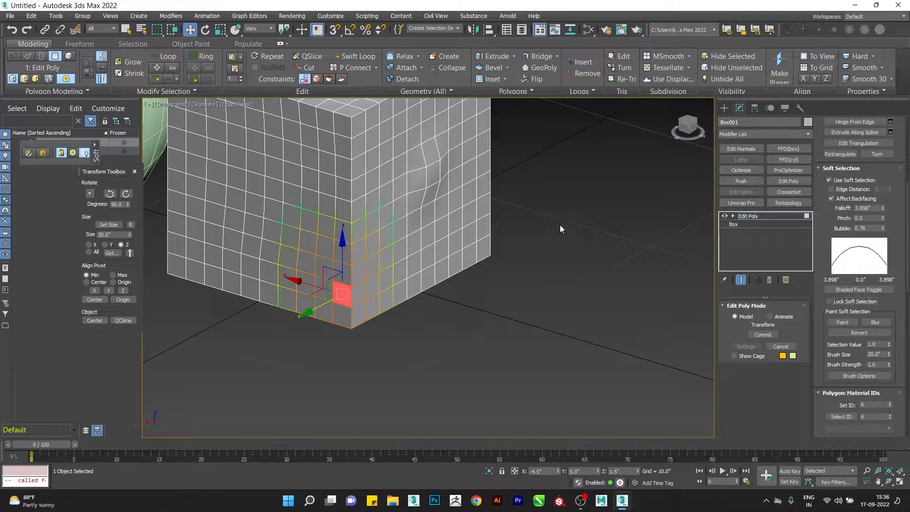
- Clear the polygon selection on the box and activate Paint Soft Selection
{"action": "middle_click_drag", "start_coordinate": [559, 224], "coordinate": [556, 264]}
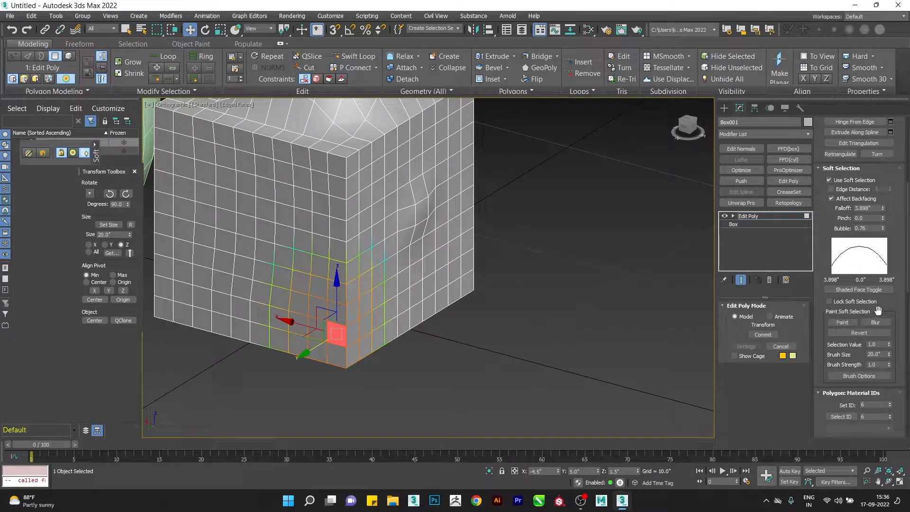
{"action": "scroll", "coordinate": [490, 286], "scroll_direction": "down", "scroll_amount": 3}
{"action": "left_click", "coordinate": [510, 289]}
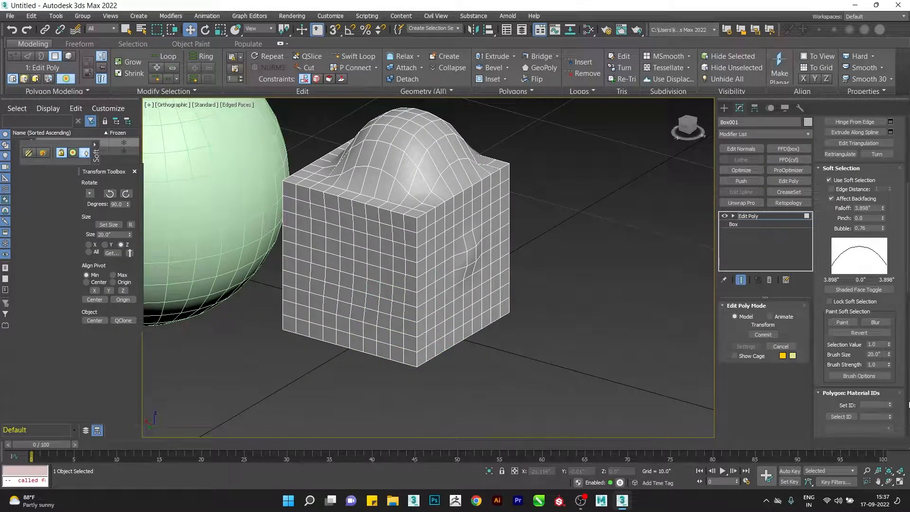
{"action": "left_click", "coordinate": [841, 322]}
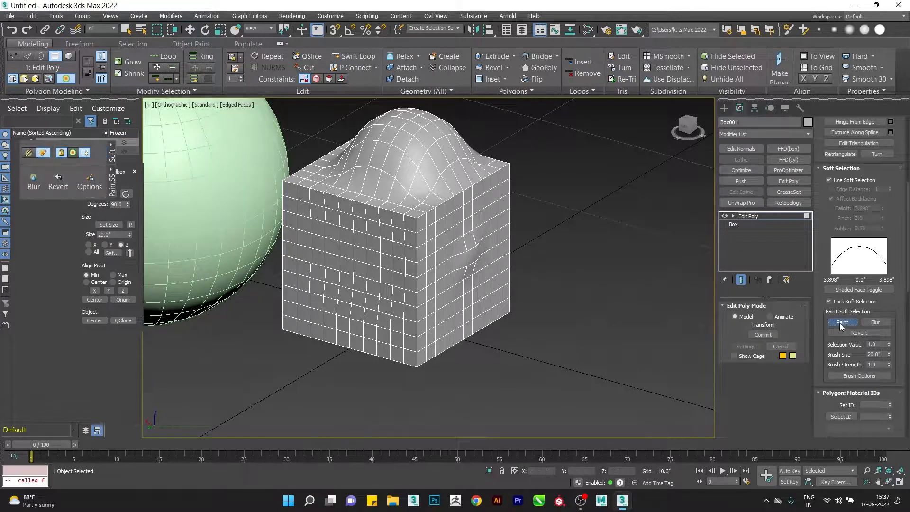
{"action": "middle_click_drag", "start_coordinate": [550, 257], "coordinate": [577, 276]}
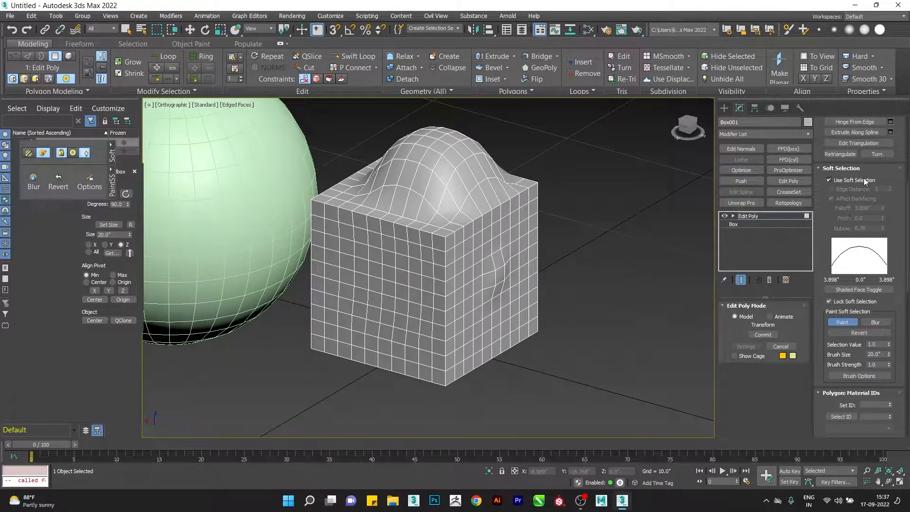
{"action": "middle_click_drag", "start_coordinate": [423, 269], "coordinate": [434, 280]}
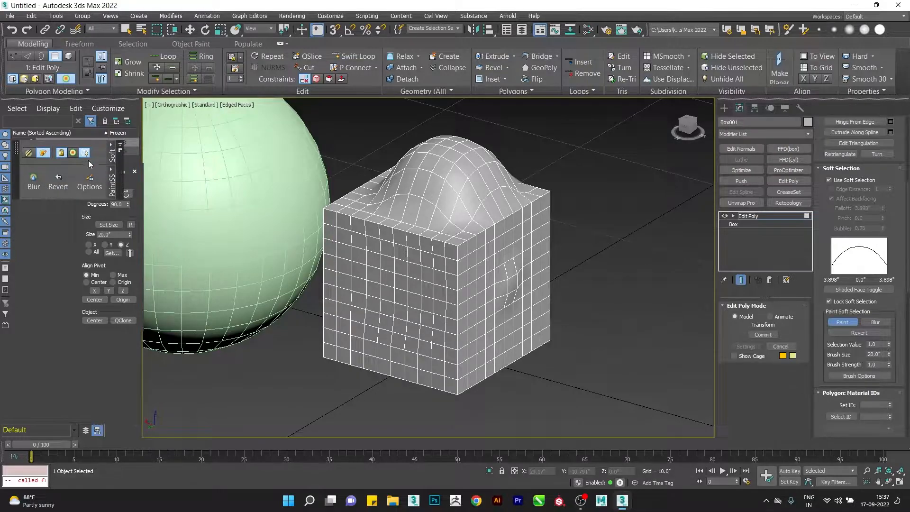
- Move the floating Soft Selection tools into the viewport's empty area and show their falloff, pinch and bubble settings
{"action": "mouse_move", "coordinate": [18, 147]}
{"action": "left_mouse_down"}
{"action": "mouse_move", "coordinate": [286, 179]}
{"action": "mouse_move", "coordinate": [523, 122]}
{"action": "mouse_move", "coordinate": [554, 133]}
{"action": "left_mouse_up"}
{"action": "scroll", "coordinate": [463, 256], "scroll_direction": "down", "scroll_amount": 3}
{"action": "middle_click_drag", "start_coordinate": [462, 257], "coordinate": [458, 273]}
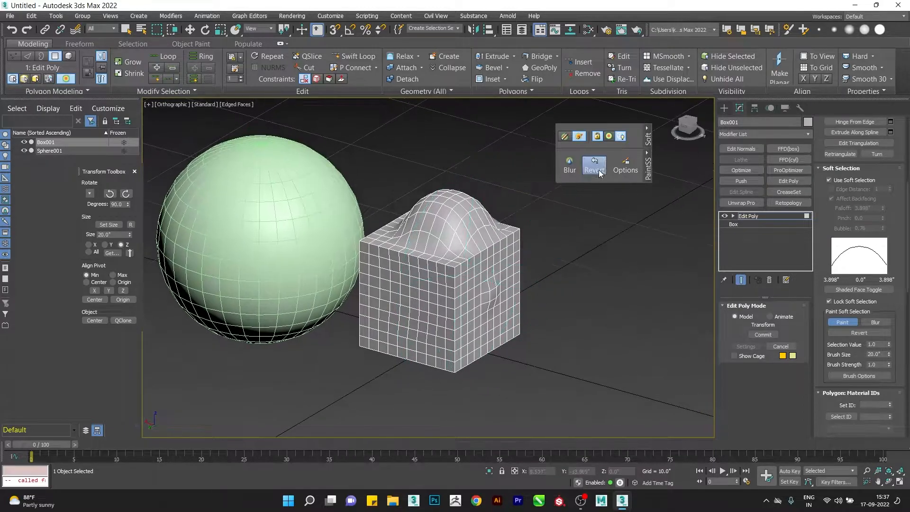
{"action": "left_click", "coordinate": [648, 137]}
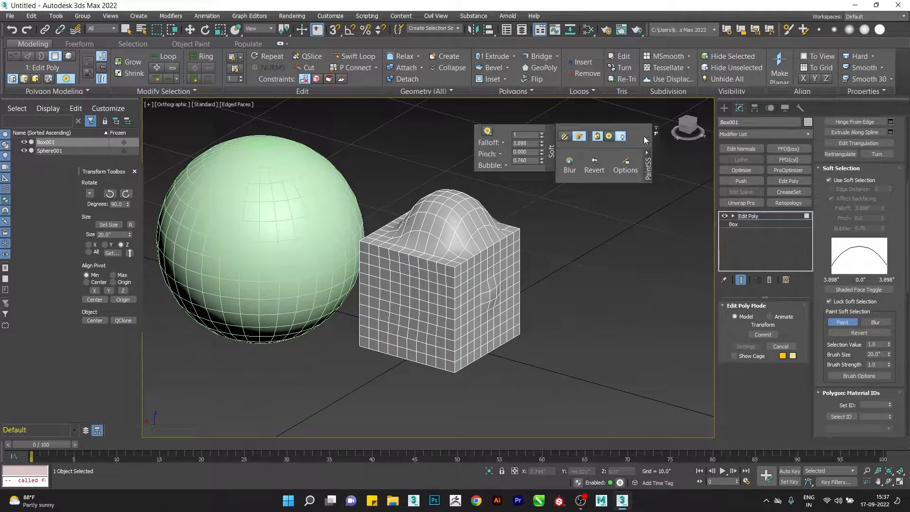
{"action": "left_click", "coordinate": [648, 138]}
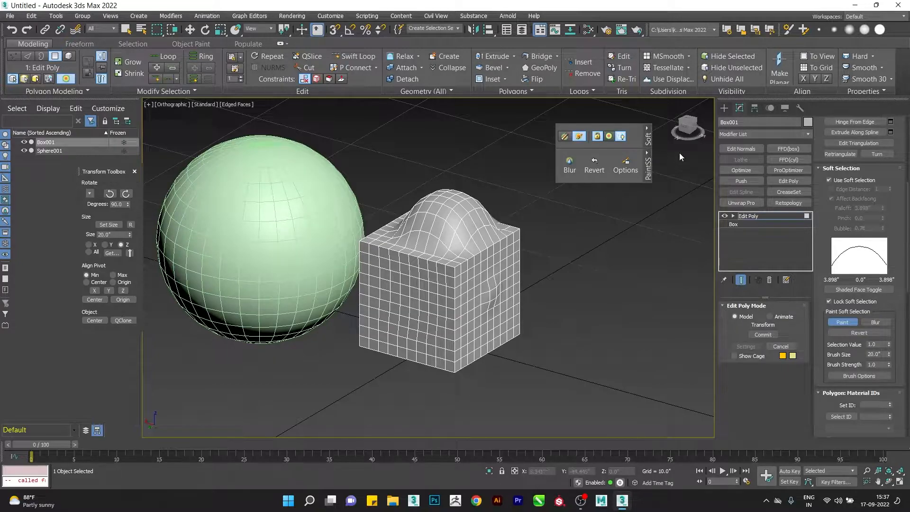
{"action": "left_click", "coordinate": [649, 137]}
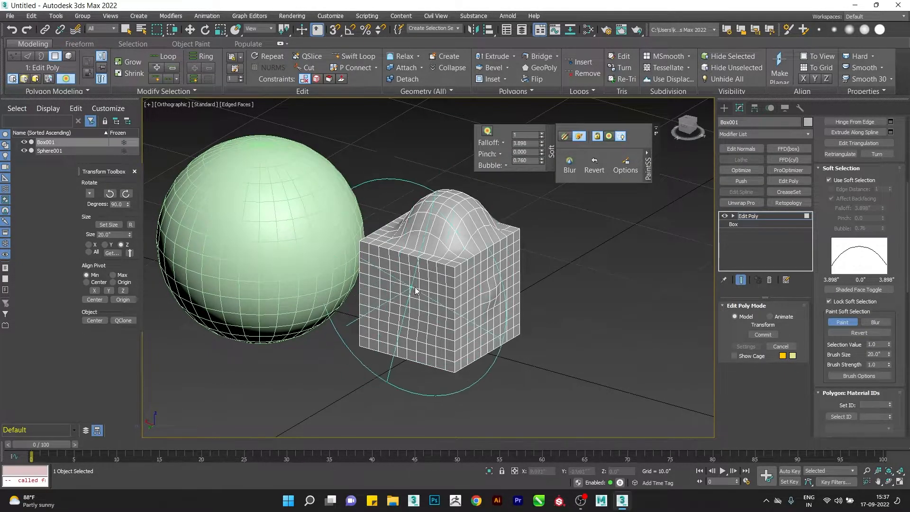
- Paint a soft selection across the box's front corner with the 20" brush, then select a polygon low on the front face
{"action": "mouse_move", "coordinate": [450, 303]}
{"action": "left_mouse_down"}
{"action": "mouse_move", "coordinate": [436, 303]}
{"action": "mouse_move", "coordinate": [473, 293]}
{"action": "mouse_move", "coordinate": [531, 194]}
{"action": "left_mouse_up"}
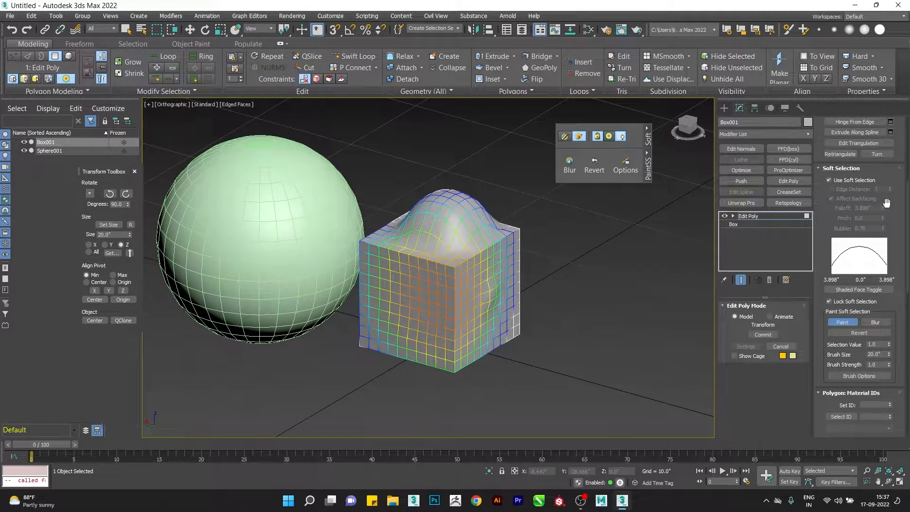
{"action": "left_click", "coordinate": [432, 273]}
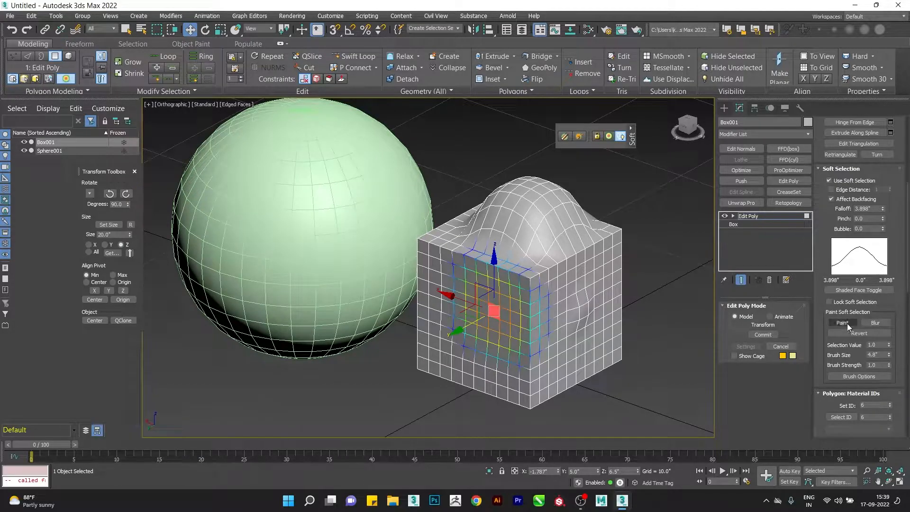
{"action": "left_click", "coordinate": [507, 350]}
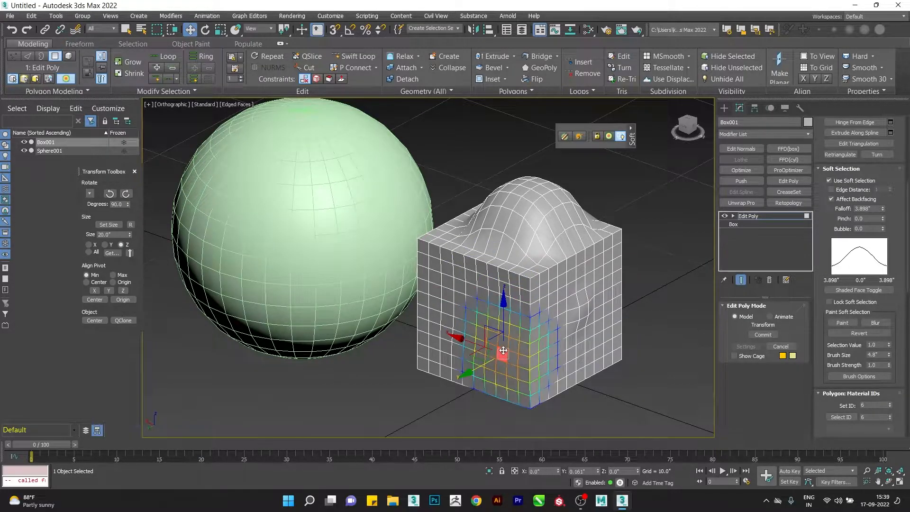
- Paint a soft selection across most of the box's front face and around its front corner with the 4.8" brush and selection value 1.0
{"action": "left_click", "coordinate": [842, 323]}
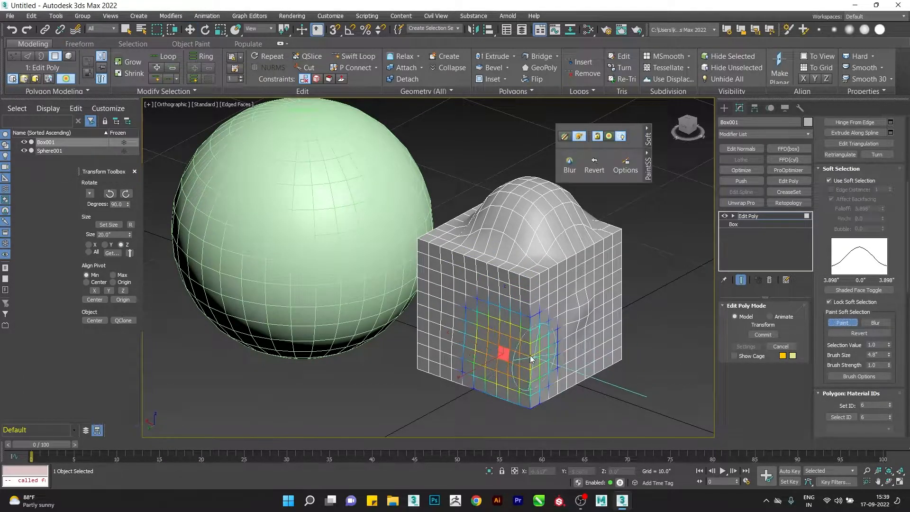
{"action": "left_click", "coordinate": [843, 301]}
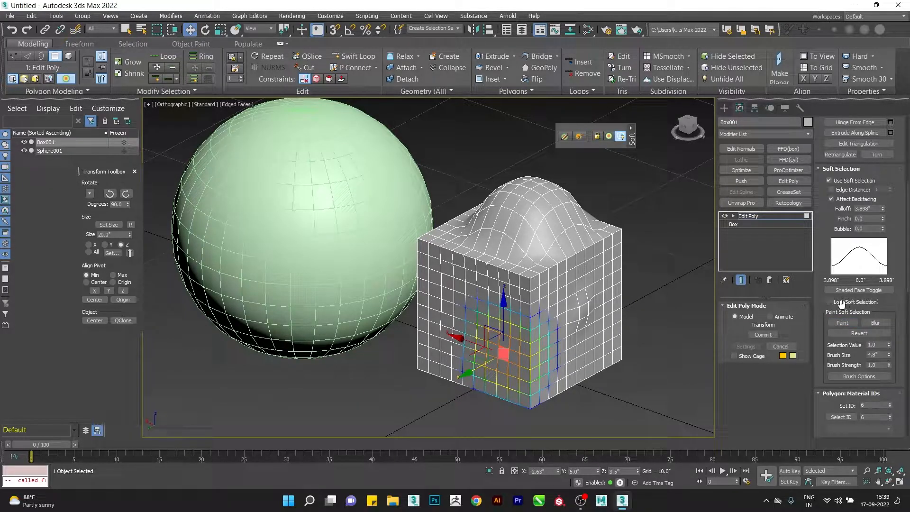
{"action": "left_click", "coordinate": [842, 322]}
{"action": "mouse_move", "coordinate": [473, 376]}
{"action": "left_mouse_down"}
{"action": "mouse_move", "coordinate": [485, 326]}
{"action": "mouse_move", "coordinate": [475, 351]}
{"action": "mouse_move", "coordinate": [496, 374]}
{"action": "mouse_move", "coordinate": [535, 314]}
{"action": "mouse_move", "coordinate": [477, 308]}
{"action": "mouse_move", "coordinate": [475, 379]}
{"action": "left_mouse_up"}
{"action": "mouse_move", "coordinate": [516, 305]}
{"action": "left_mouse_down"}
{"action": "mouse_move", "coordinate": [502, 381]}
{"action": "mouse_move", "coordinate": [552, 321]}
{"action": "mouse_move", "coordinate": [555, 363]}
{"action": "mouse_move", "coordinate": [481, 379]}
{"action": "mouse_move", "coordinate": [459, 305]}
{"action": "mouse_move", "coordinate": [536, 280]}
{"action": "mouse_move", "coordinate": [522, 378]}
{"action": "left_mouse_up"}
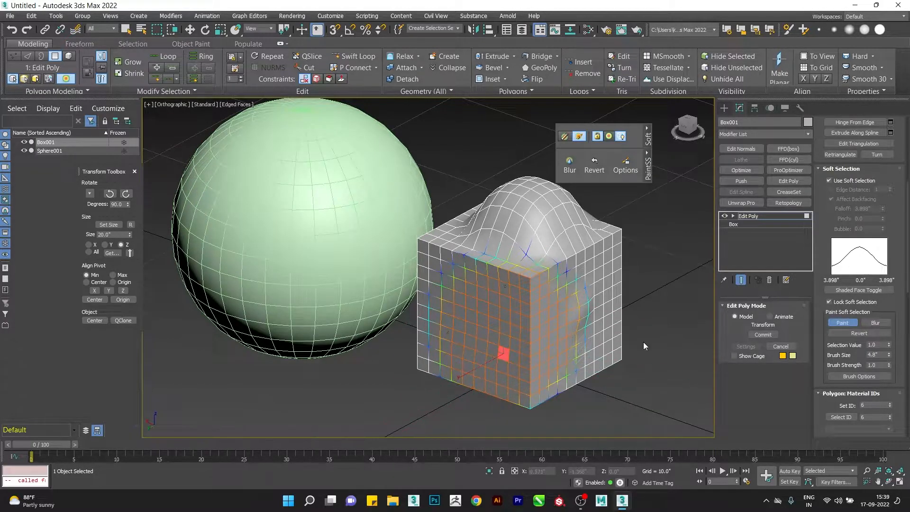
- Blur the painted soft selection across the box's front face and around its edges
{"action": "left_click", "coordinate": [876, 324]}
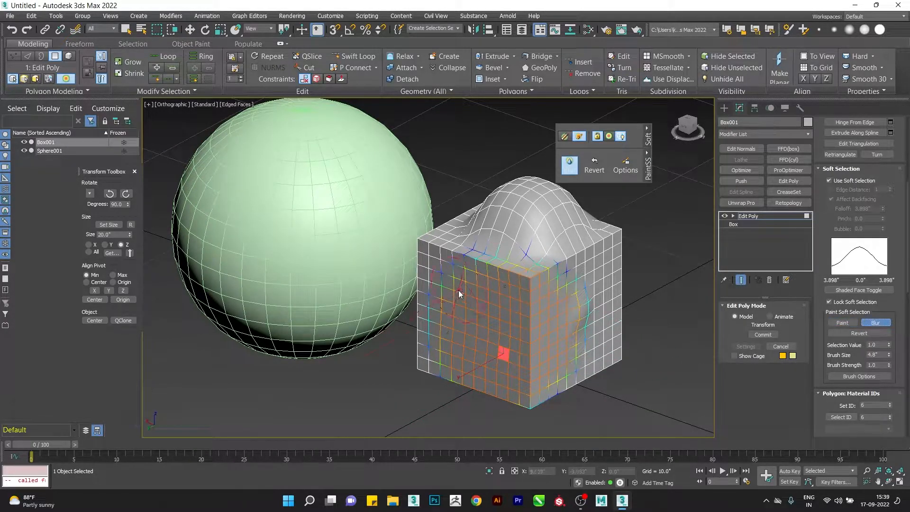
{"action": "mouse_move", "coordinate": [467, 305]}
{"action": "left_mouse_down"}
{"action": "mouse_move", "coordinate": [487, 265]}
{"action": "mouse_move", "coordinate": [545, 294]}
{"action": "mouse_move", "coordinate": [559, 269]}
{"action": "mouse_move", "coordinate": [556, 362]}
{"action": "mouse_move", "coordinate": [552, 294]}
{"action": "mouse_move", "coordinate": [525, 374]}
{"action": "left_mouse_up"}
{"action": "mouse_move", "coordinate": [468, 388]}
{"action": "left_mouse_down"}
{"action": "mouse_move", "coordinate": [487, 263]}
{"action": "mouse_move", "coordinate": [458, 346]}
{"action": "mouse_move", "coordinate": [534, 246]}
{"action": "mouse_move", "coordinate": [583, 323]}
{"action": "mouse_move", "coordinate": [455, 232]}
{"action": "mouse_move", "coordinate": [455, 355]}
{"action": "left_mouse_up"}
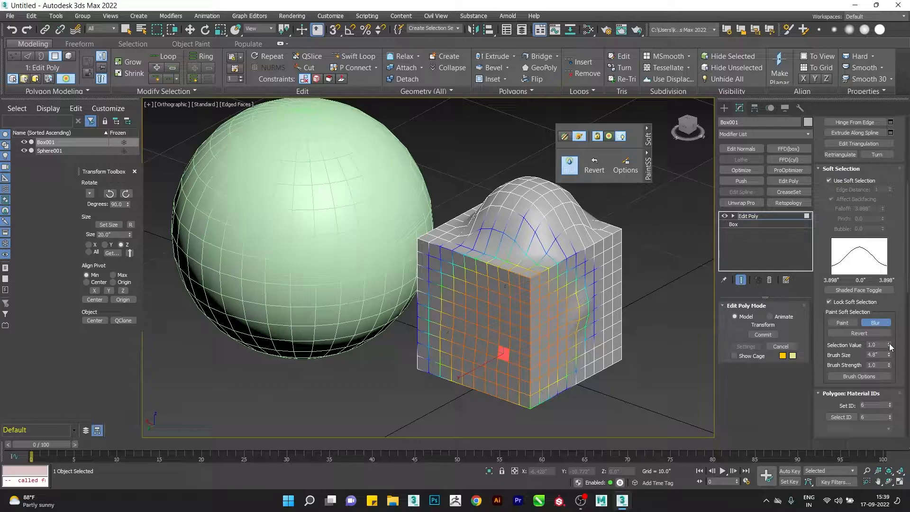
- Set the paint soft selection's selection value to 0.44 and its brush size to 4.248"
{"action": "mouse_move", "coordinate": [892, 327]}
{"action": "left_mouse_down"}
{"action": "mouse_move", "coordinate": [903, 393]}
{"action": "mouse_move", "coordinate": [905, 366]}
{"action": "left_mouse_up"}
{"action": "left_click_drag", "start_coordinate": [888, 345], "coordinate": [891, 326]}
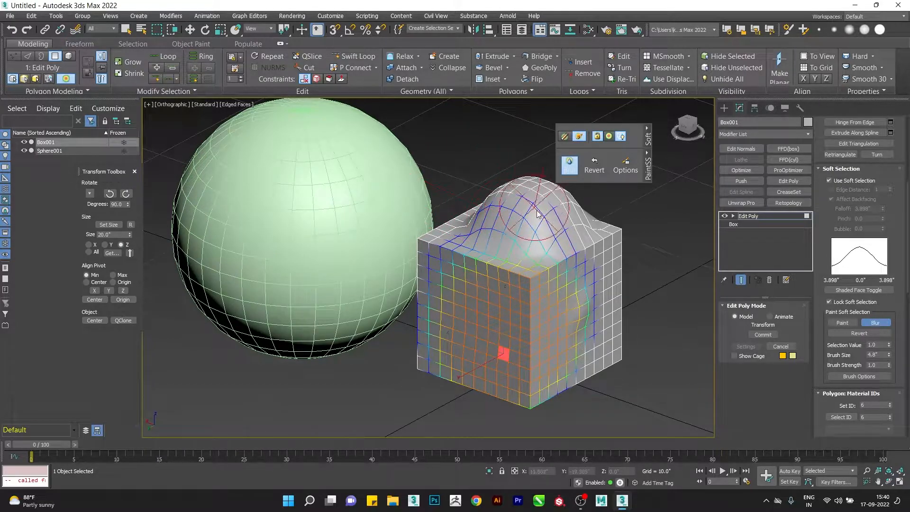
{"action": "left_click_drag", "start_coordinate": [891, 348], "coordinate": [896, 372]}
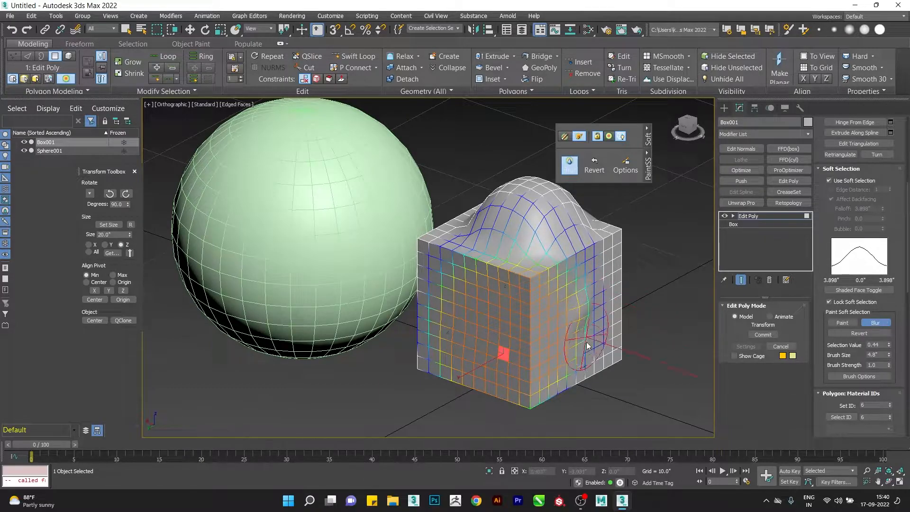
{"action": "mouse_move", "coordinate": [889, 356]}
{"action": "left_mouse_down"}
{"action": "mouse_move", "coordinate": [893, 369]}
{"action": "mouse_move", "coordinate": [885, 321]}
{"action": "left_mouse_up"}
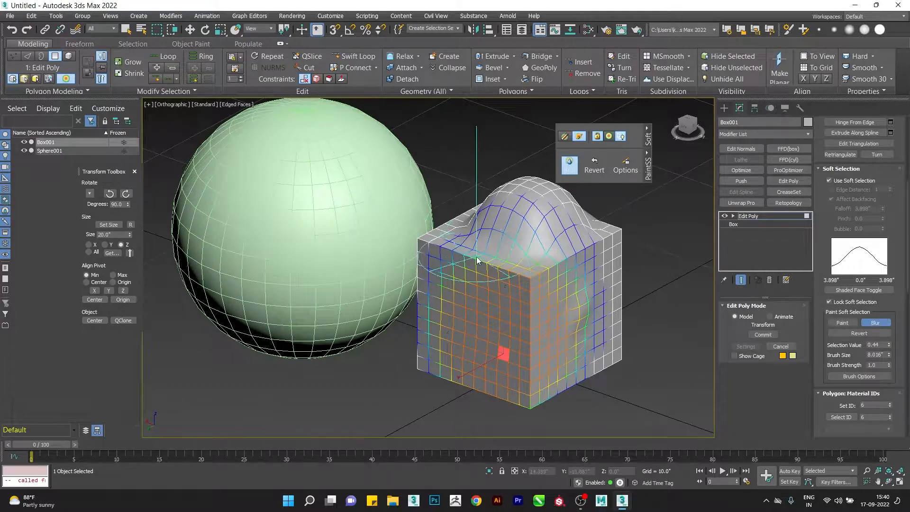
{"action": "left_click_drag", "start_coordinate": [889, 357], "coordinate": [890, 372]}
- Blur the soft selection across the front base of the box's top bulge at brush strength 0.56 and reset the strength to 1.0
{"action": "left_click_drag", "start_coordinate": [889, 370], "coordinate": [891, 386]}
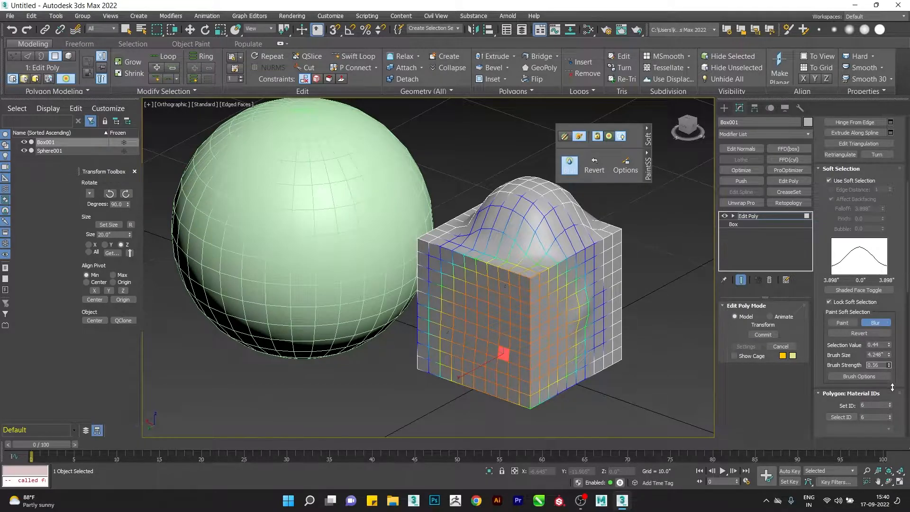
{"action": "mouse_move", "coordinate": [498, 234]}
{"action": "left_mouse_down"}
{"action": "mouse_move", "coordinate": [521, 208]}
{"action": "mouse_move", "coordinate": [533, 212]}
{"action": "mouse_move", "coordinate": [554, 227]}
{"action": "mouse_move", "coordinate": [568, 265]}
{"action": "left_mouse_up"}
{"action": "mouse_move", "coordinate": [889, 365]}
{"action": "left_mouse_down"}
{"action": "mouse_move", "coordinate": [893, 346]}
{"action": "mouse_move", "coordinate": [14, 189]}
{"action": "left_mouse_up"}
{"action": "middle_click_drag", "start_coordinate": [467, 308], "coordinate": [690, 372], "text": "alt"}
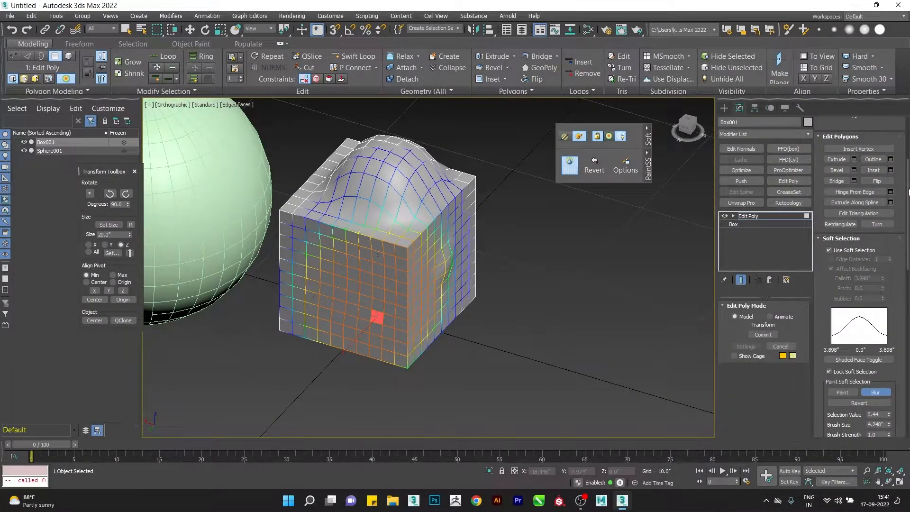